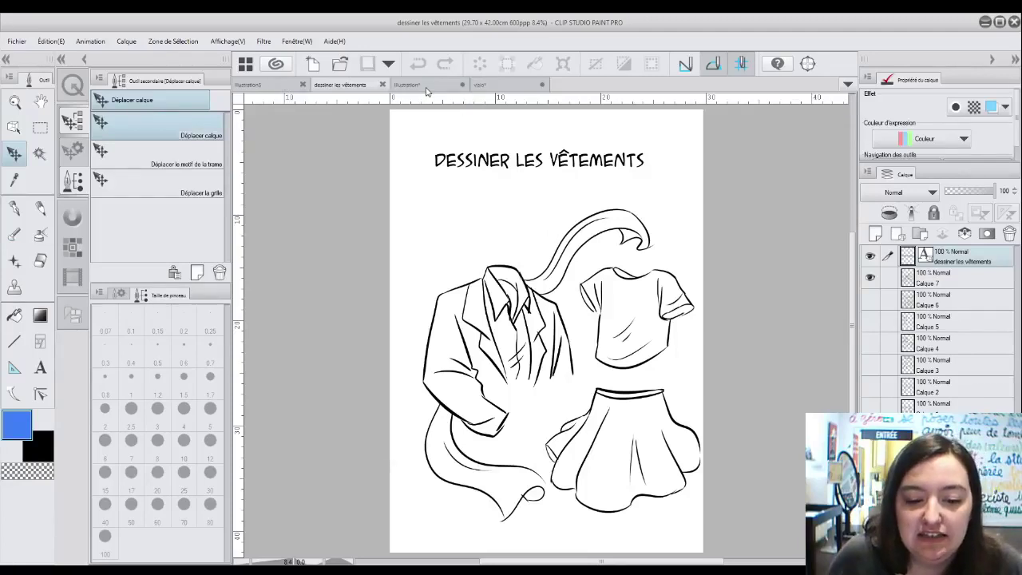
Step: Open the illustration with the two blue body sketches and bring both full figures into view
left_click(425, 87)
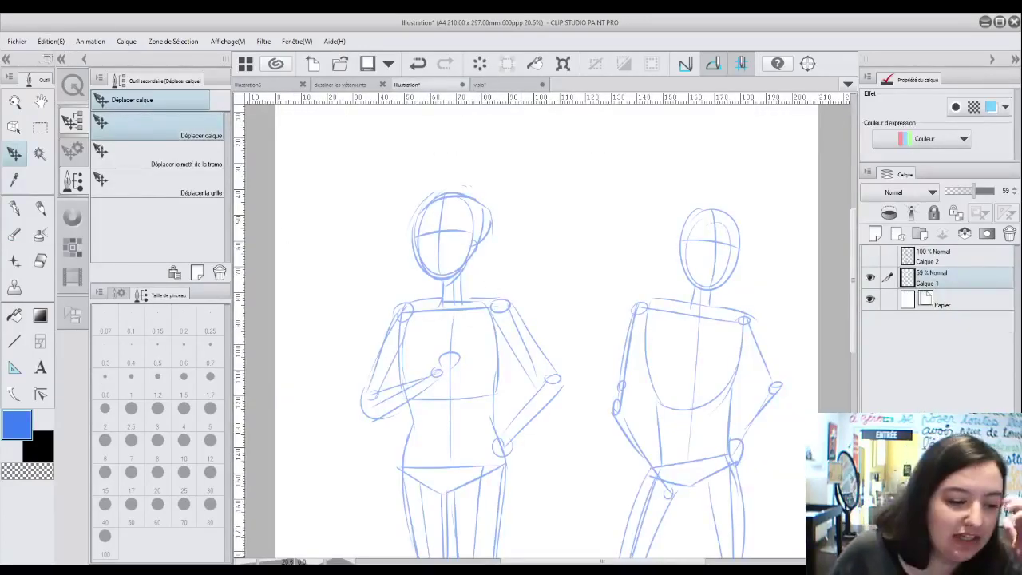
left_click(15, 102)
scroll(648, 375, "down", 2)
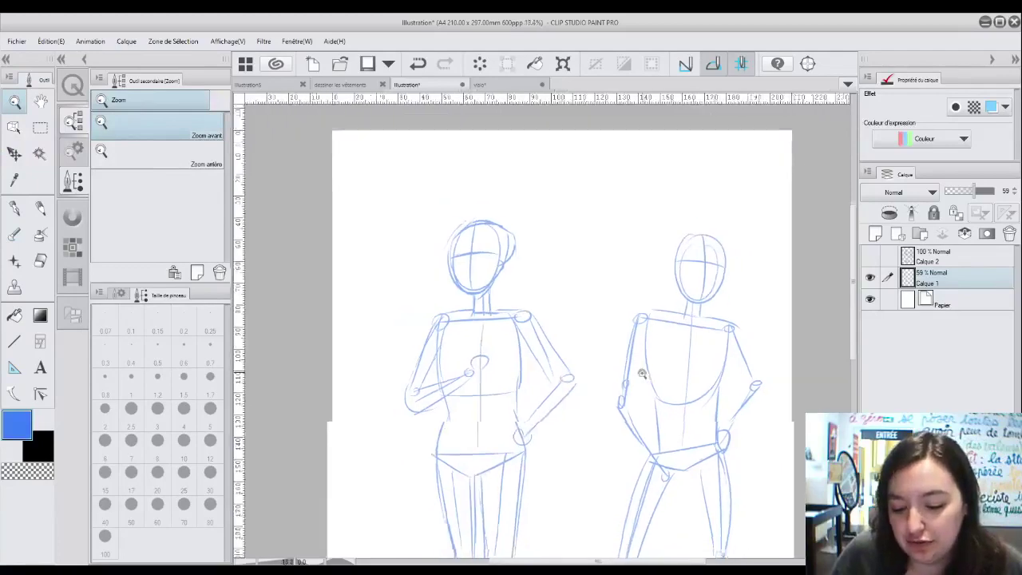
left_click_drag(852, 296, 852, 324)
scroll(675, 367, "down", 3)
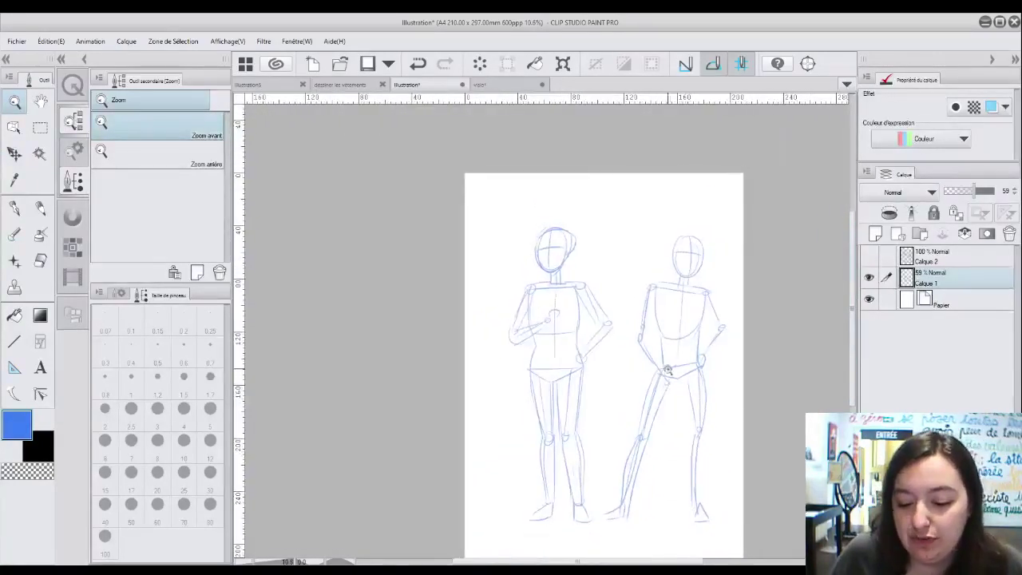
left_click(40, 100)
left_click_drag(631, 386, 555, 365)
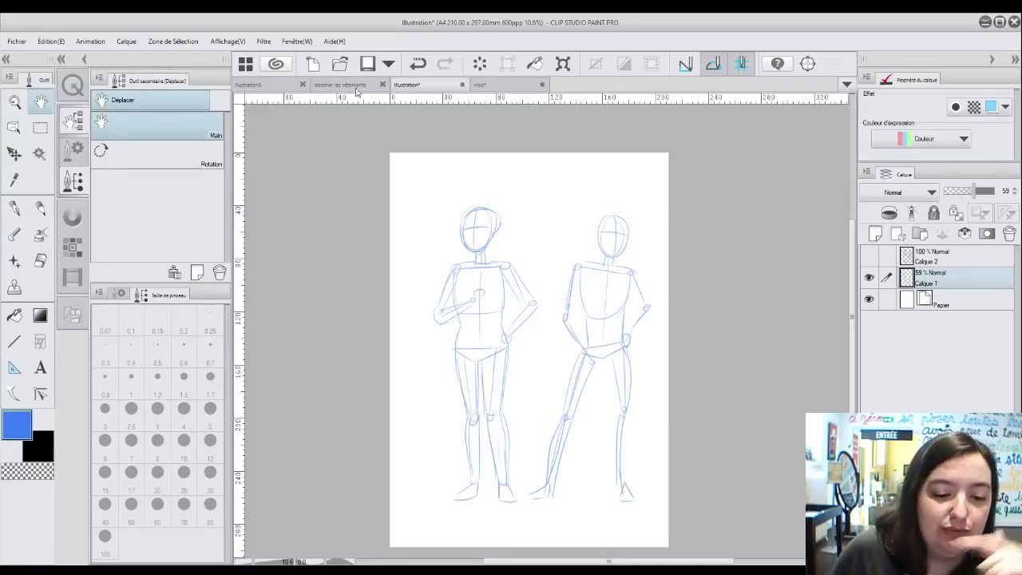
Step: On the blank Illustration5 page, draw a black square with the Plume Maru pen at size 2.5 and dot pins in its upper corners
left_click(271, 87)
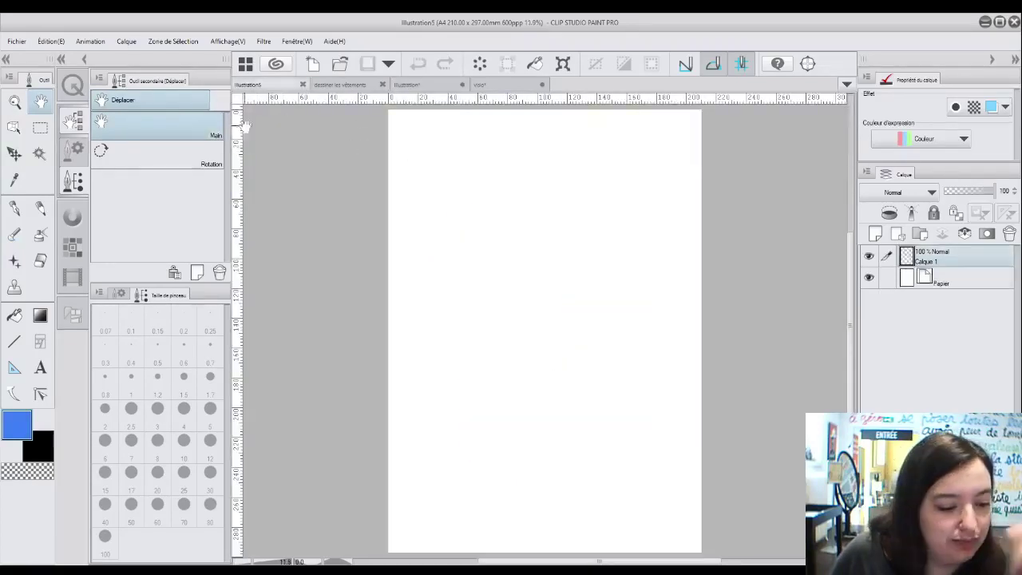
left_click(35, 451)
left_click(19, 210)
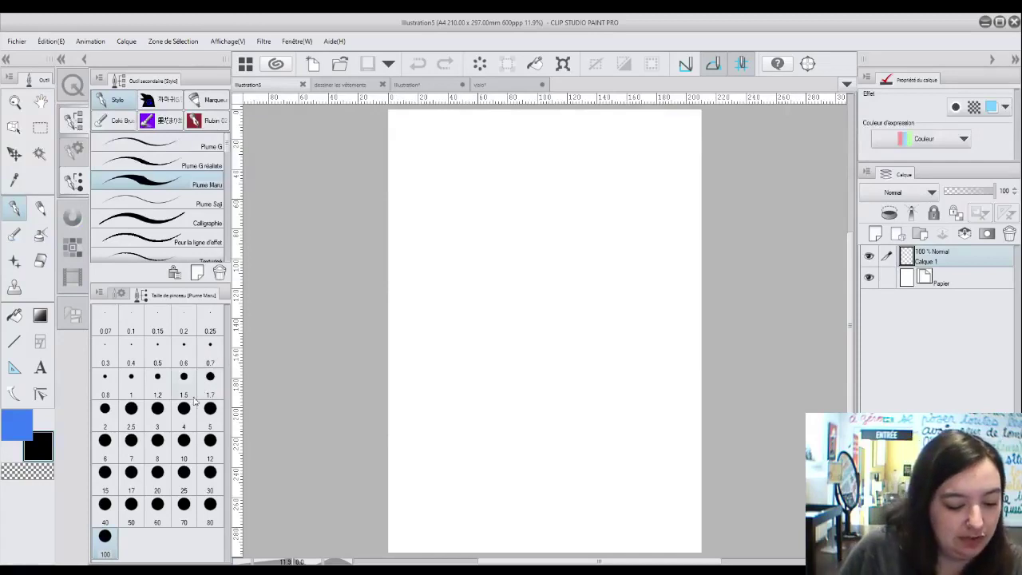
left_click(132, 409)
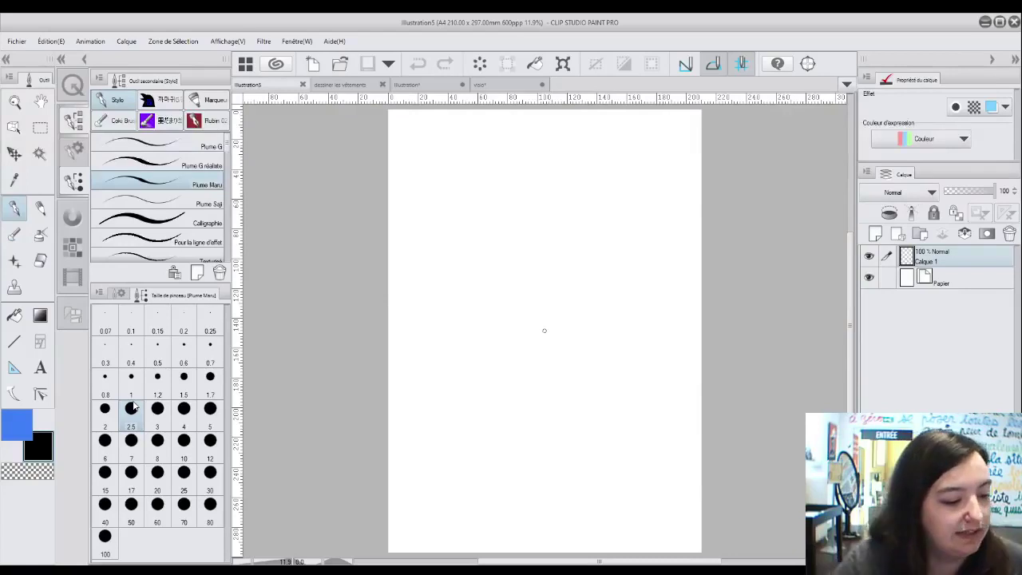
left_click_drag(414, 142, 417, 261)
mouse_move(415, 141)
left_mouse_down()
mouse_move(530, 143)
mouse_move(528, 267)
left_mouse_up()
left_click_drag(420, 268, 527, 267)
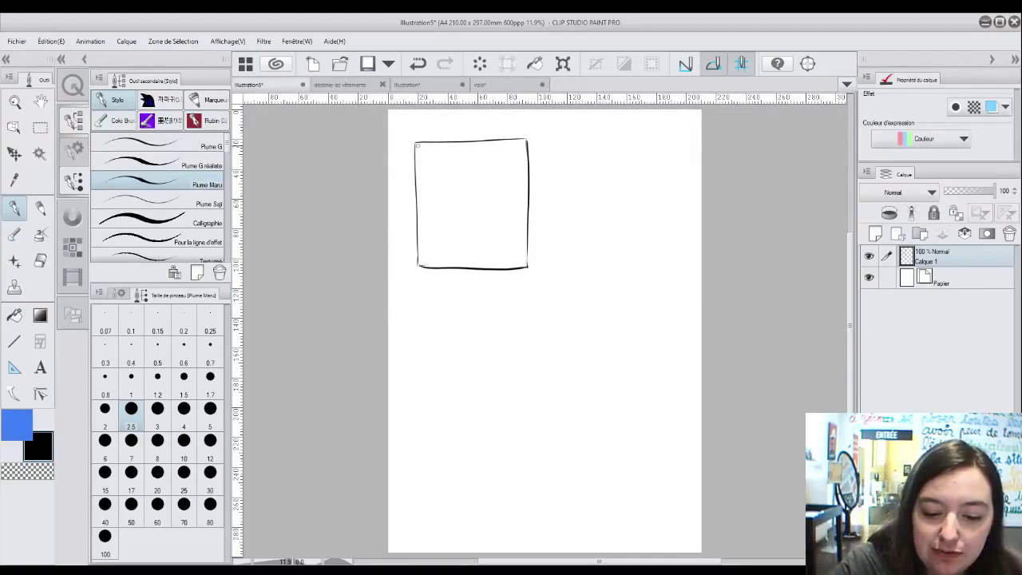
left_click(522, 143)
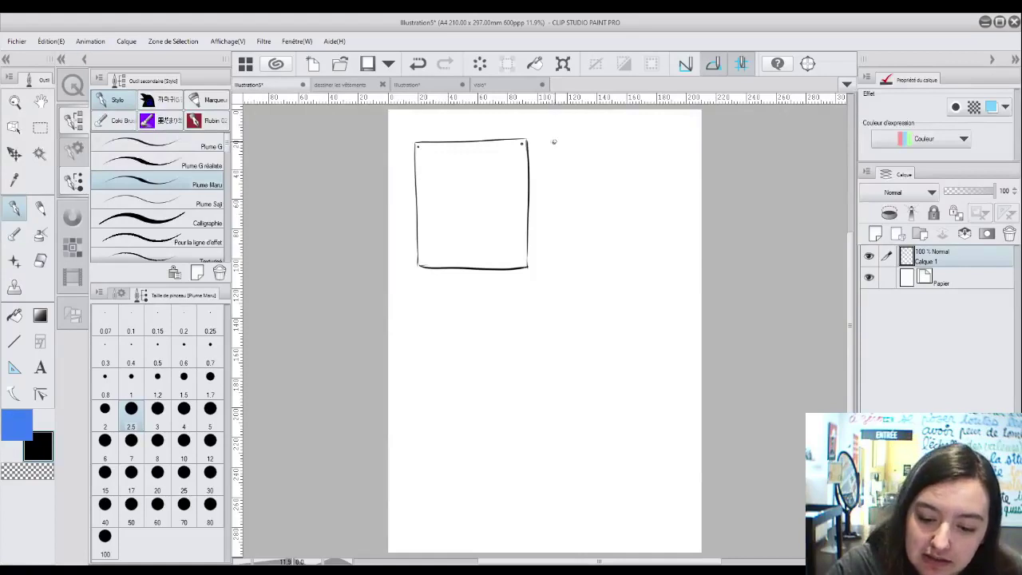
Step: Beside the square, draw a cloth hanging from two pins, with a sagging upper edge, falling sides and folds radiating from the pins
left_click(668, 142)
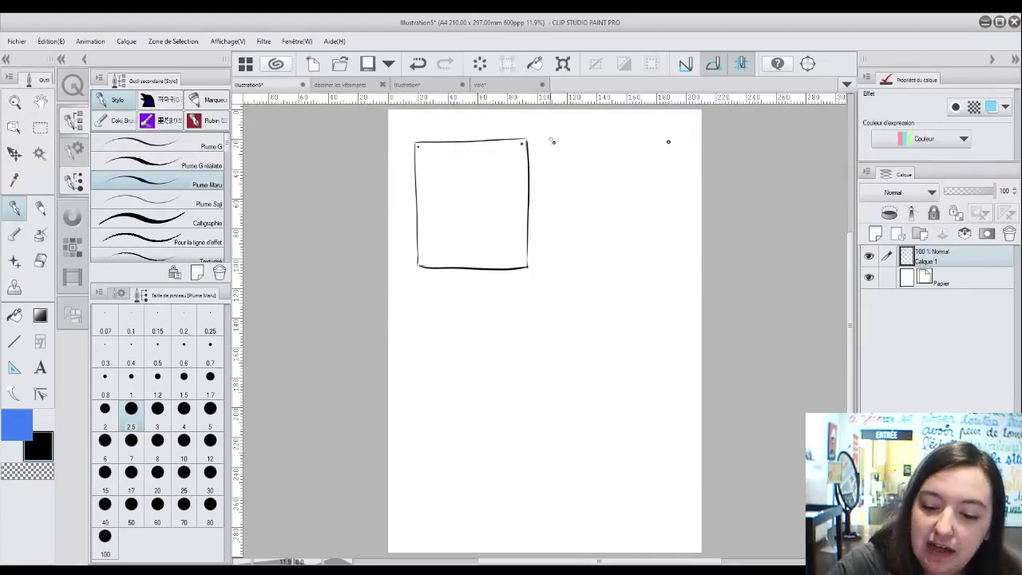
left_click_drag(550, 139, 548, 213)
mouse_move(552, 140)
left_mouse_down()
mouse_move(638, 149)
mouse_move(615, 154)
mouse_move(682, 142)
mouse_move(671, 140)
mouse_move(680, 217)
left_mouse_up()
mouse_move(662, 151)
left_mouse_down()
mouse_move(652, 171)
mouse_move(658, 186)
mouse_move(664, 168)
left_mouse_up()
mouse_move(557, 150)
left_mouse_down()
mouse_move(562, 194)
mouse_move(583, 169)
left_mouse_up()
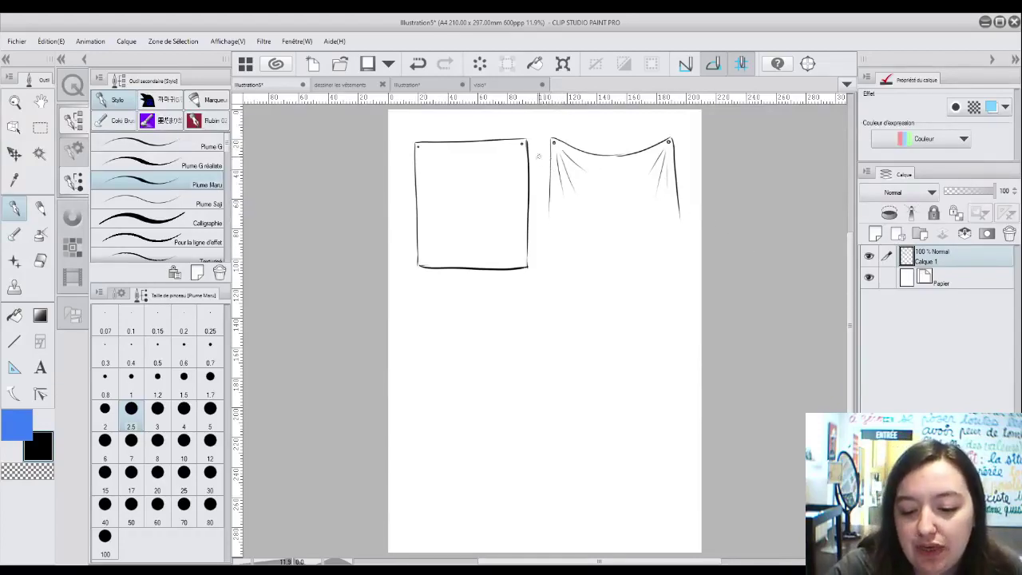
Step: Add a downward arrow on each side of the hanging cloth and close its lower edge with a wavy hem
left_click_drag(541, 152, 539, 193)
left_click_drag(681, 150, 684, 194)
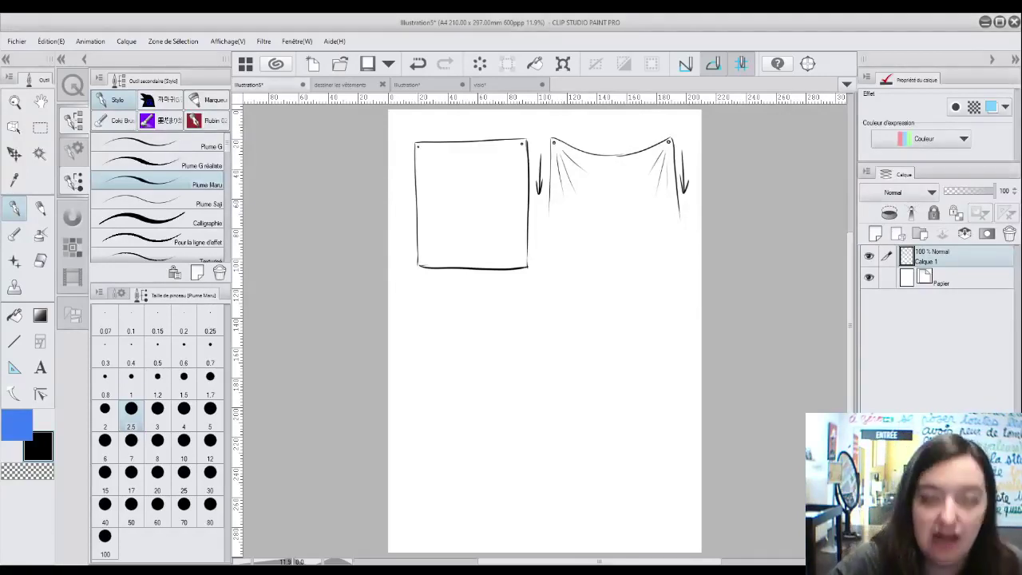
mouse_move(547, 210)
left_mouse_down()
mouse_move(549, 238)
mouse_move(670, 236)
mouse_move(684, 234)
mouse_move(681, 224)
mouse_move(683, 235)
left_mouse_up()
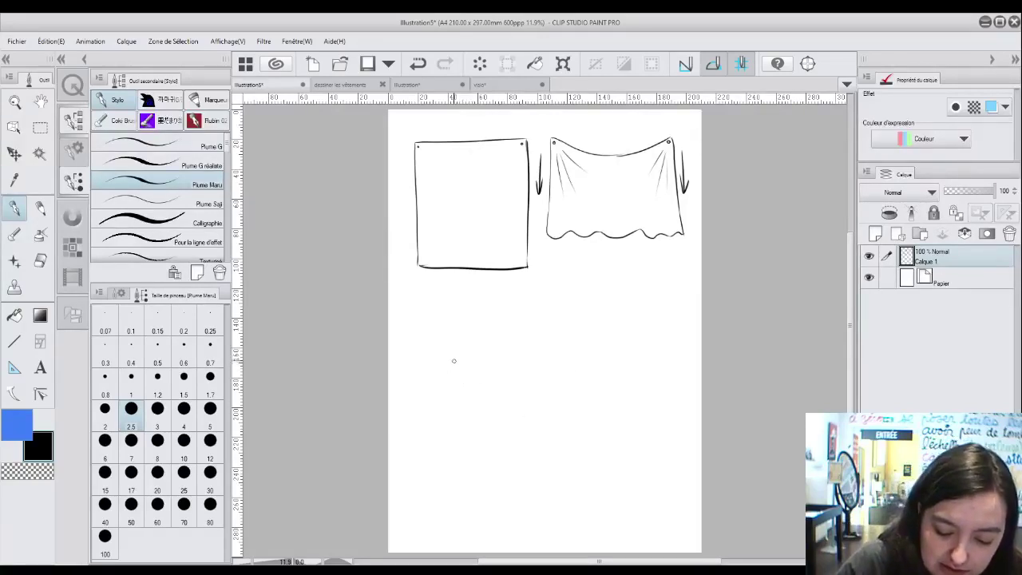
Step: Below the square, draw a rolled cloth from a spiral end, two long tapering edges and short lines closing the inner folds
mouse_move(449, 359)
left_mouse_down()
mouse_move(462, 360)
mouse_move(444, 354)
mouse_move(451, 391)
mouse_move(479, 357)
mouse_move(455, 322)
mouse_move(429, 381)
left_mouse_up()
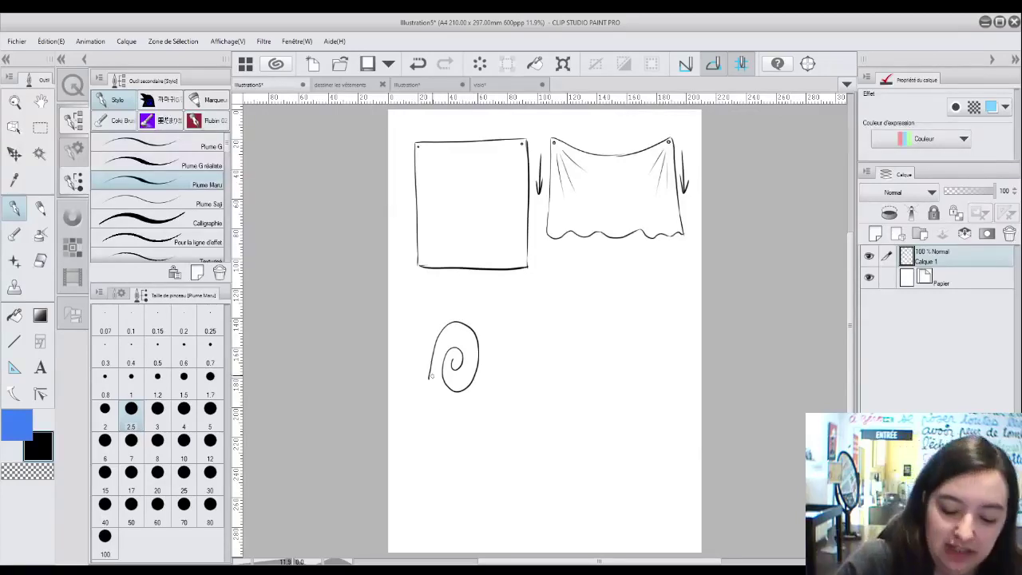
left_click_drag(429, 366, 445, 325)
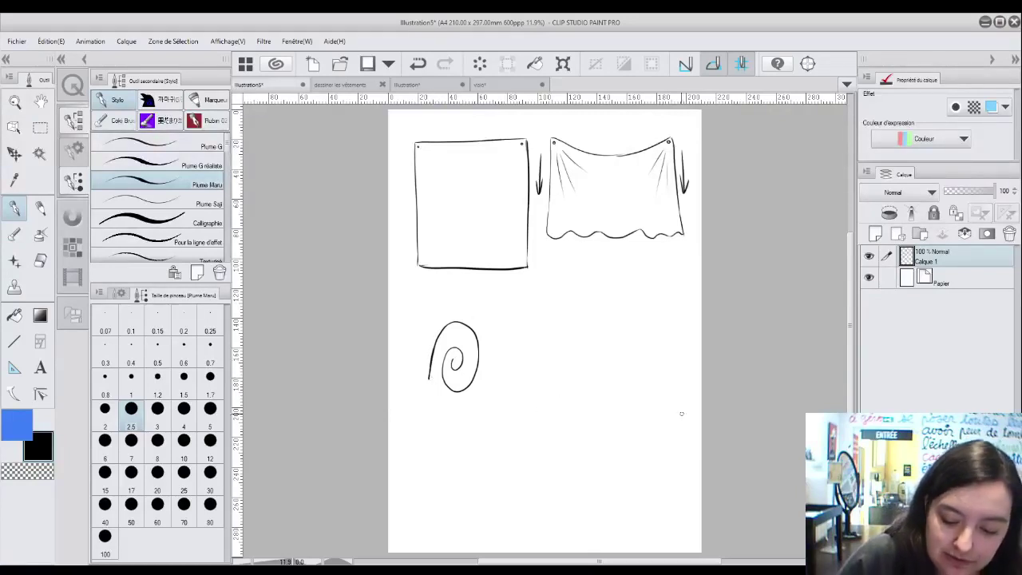
left_click_drag(458, 322, 632, 345)
left_click_drag(460, 391, 665, 389)
mouse_move(429, 381)
left_mouse_down()
mouse_move(477, 348)
mouse_move(463, 370)
mouse_move(476, 368)
left_mouse_up()
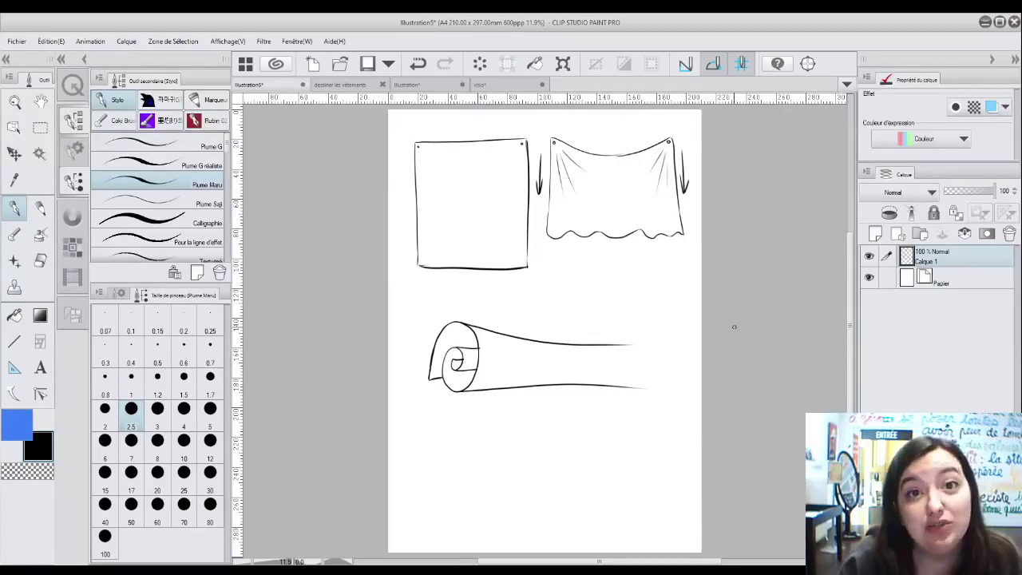
Step: Draw a second, smaller rolled cloth above the first, with a spiral end, inner fold lines and two long edges
mouse_move(533, 297)
left_mouse_down()
mouse_move(525, 294)
mouse_move(554, 302)
mouse_move(513, 300)
mouse_move(517, 313)
left_mouse_up()
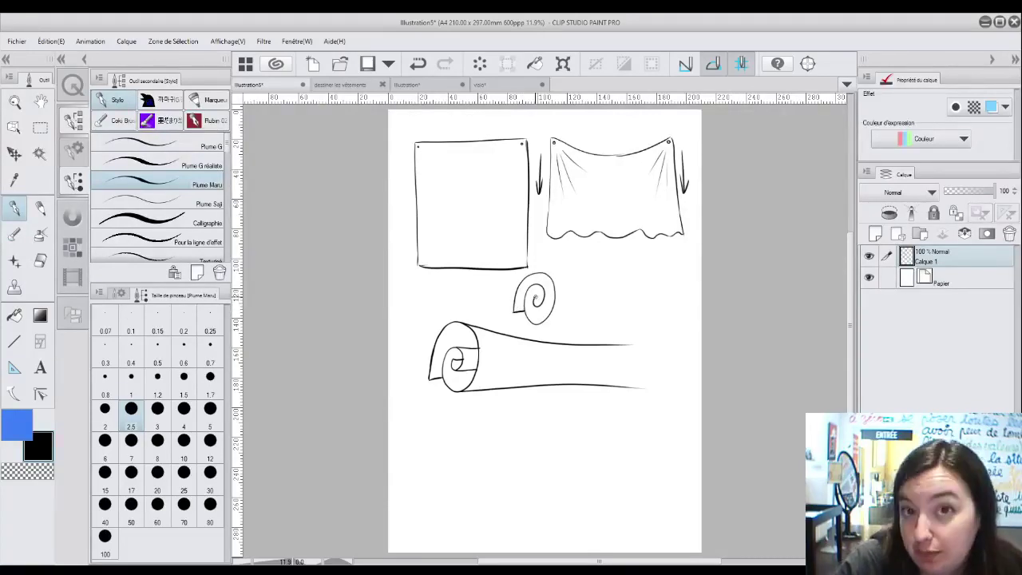
left_click_drag(535, 308, 554, 306)
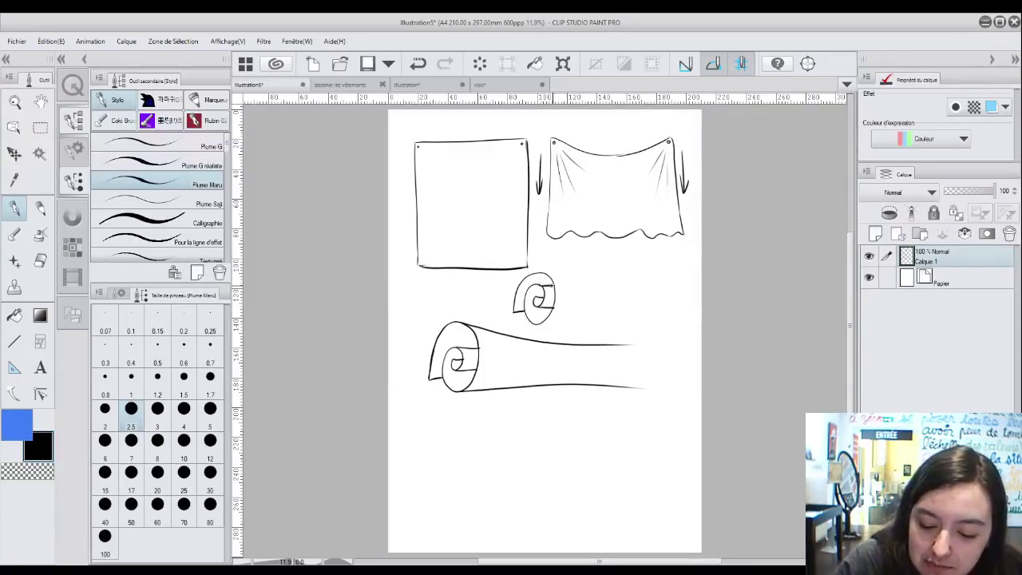
left_click_drag(551, 274, 663, 283)
left_click_drag(538, 323, 645, 320)
Step: Fill the spiral end sections of the larger rolled cloth with blue, leaving the inner fold white
key("x")
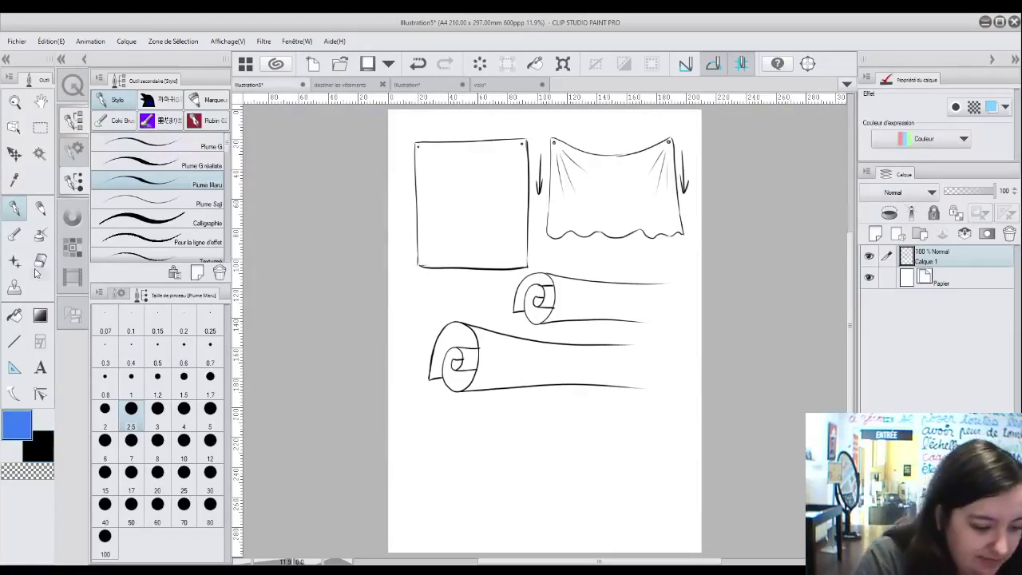
left_click(15, 318)
left_click(466, 331)
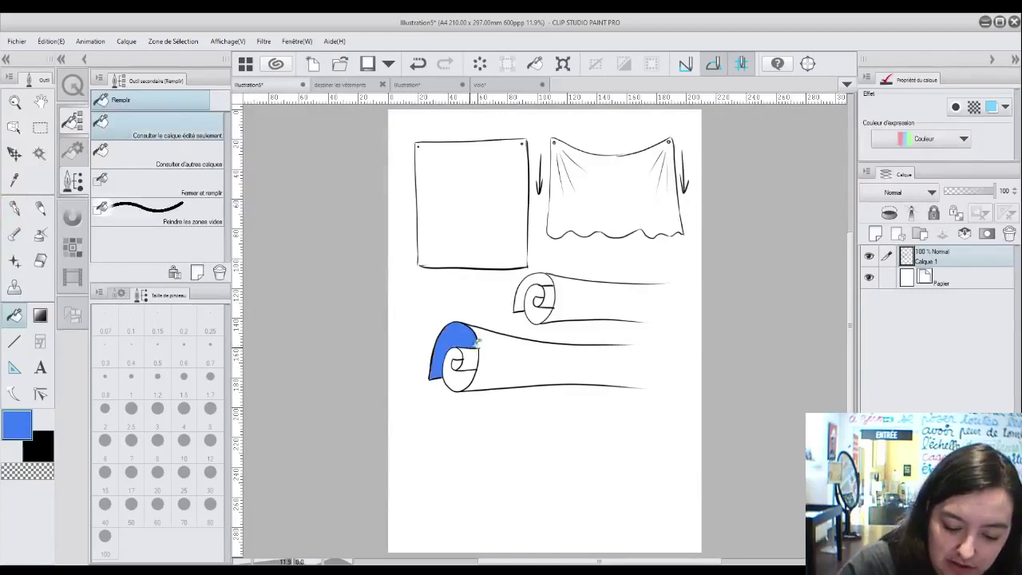
left_click(465, 380)
left_click(461, 360)
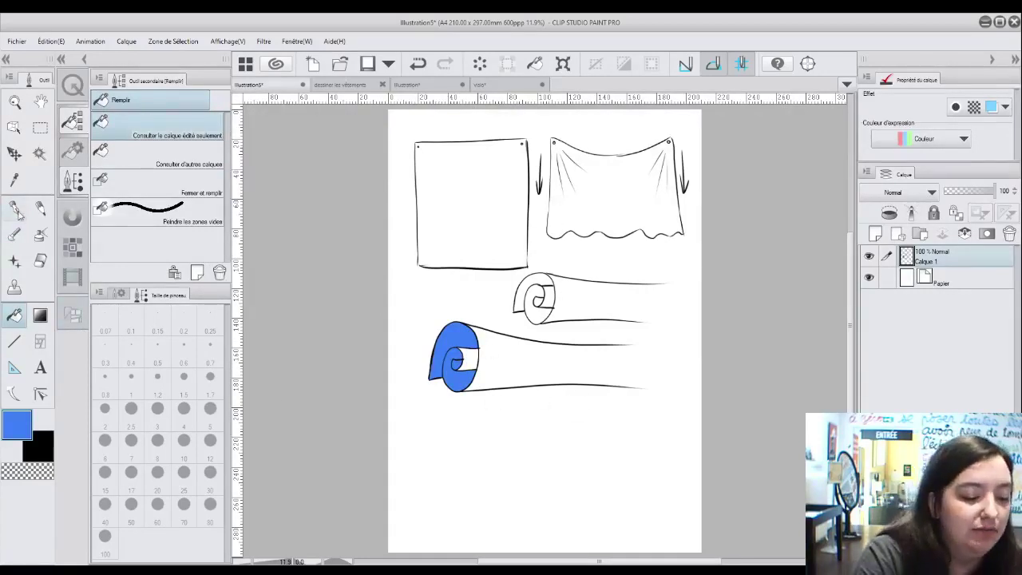
Step: Below the rolls, draw a square sheet in black with its lower-right corner curled up
left_click(14, 209)
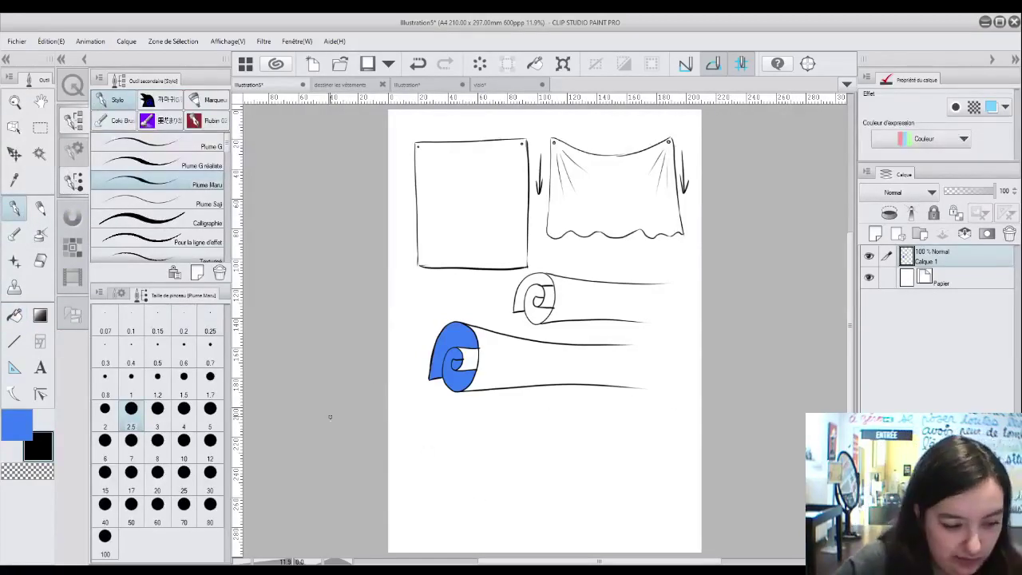
mouse_move(422, 413)
left_mouse_down()
mouse_move(420, 486)
mouse_move(423, 416)
mouse_move(446, 414)
mouse_move(520, 418)
mouse_move(520, 483)
left_mouse_up()
mouse_move(422, 511)
left_mouse_down()
mouse_move(475, 509)
mouse_move(488, 475)
mouse_move(521, 479)
left_mouse_up()
left_click_drag(467, 511, 520, 479)
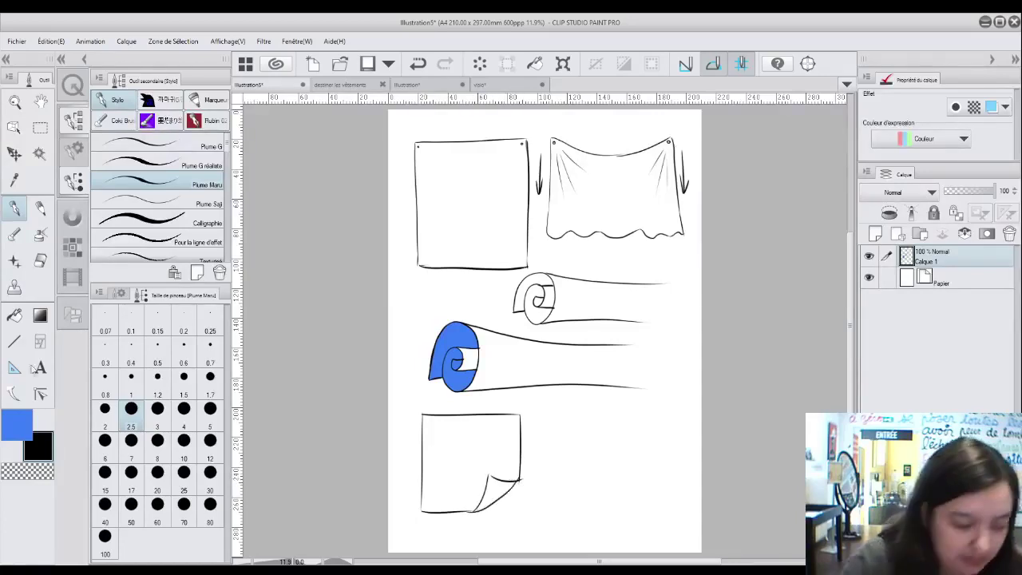
left_click(14, 317)
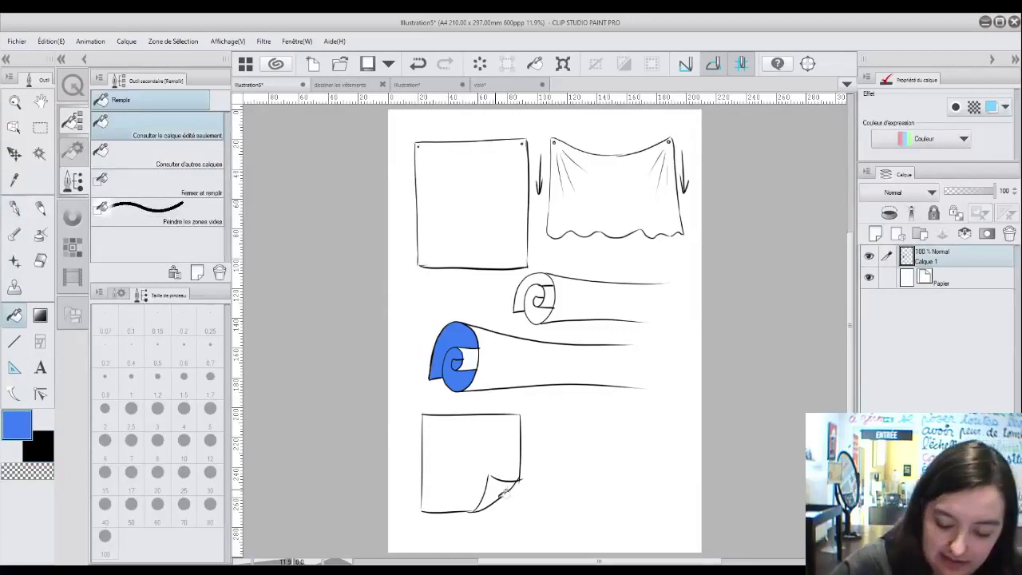
left_click(625, 447)
key("ctrl+z")
Step: Fill the curled corner of the square sheet with blue
left_click(15, 207)
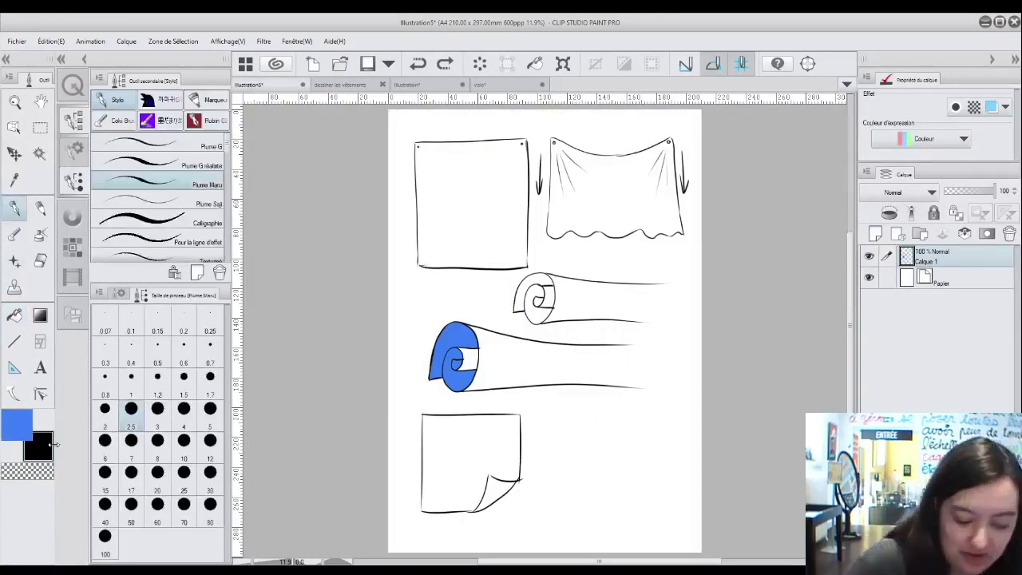
left_click(14, 317)
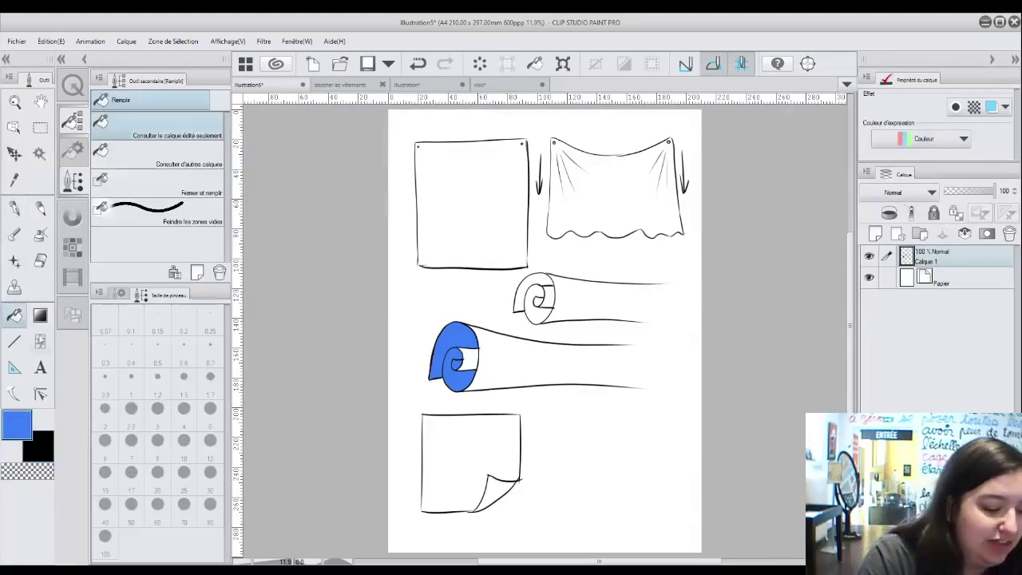
left_click(499, 489)
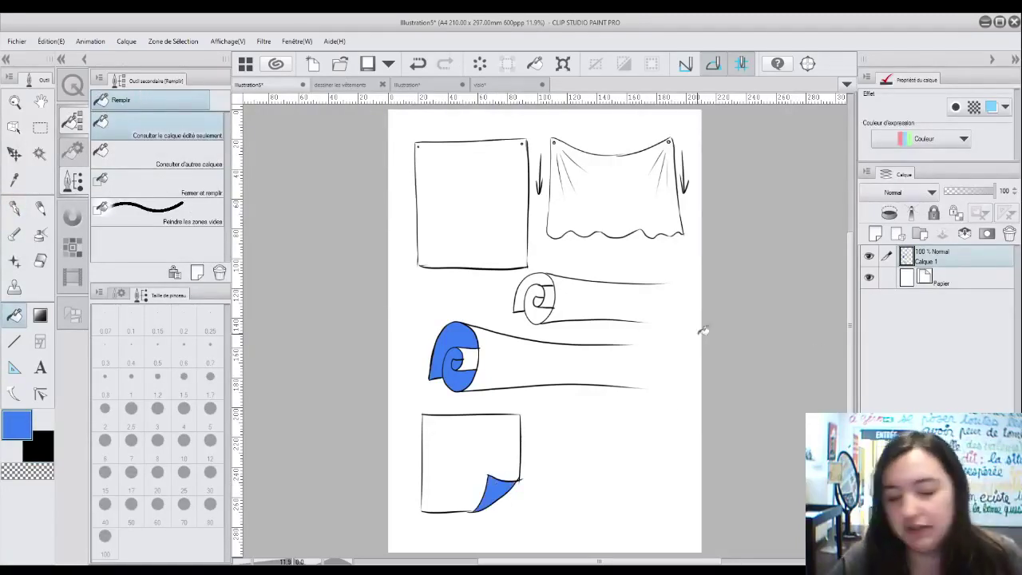
Step: In the empty area beside the curled sheet, draw the two curved contours of a leg in black with the pen
left_click(14, 210)
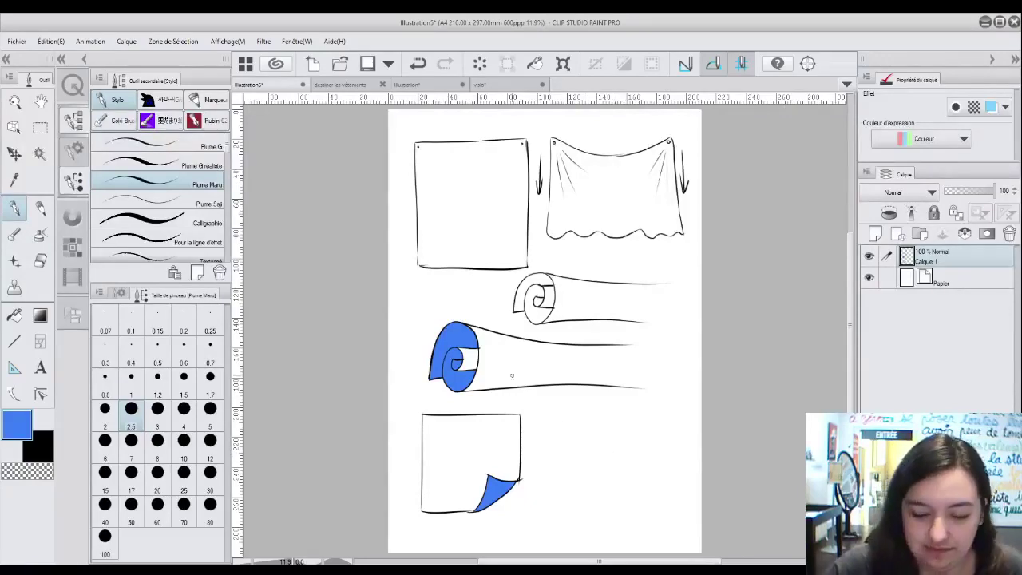
left_click(14, 102)
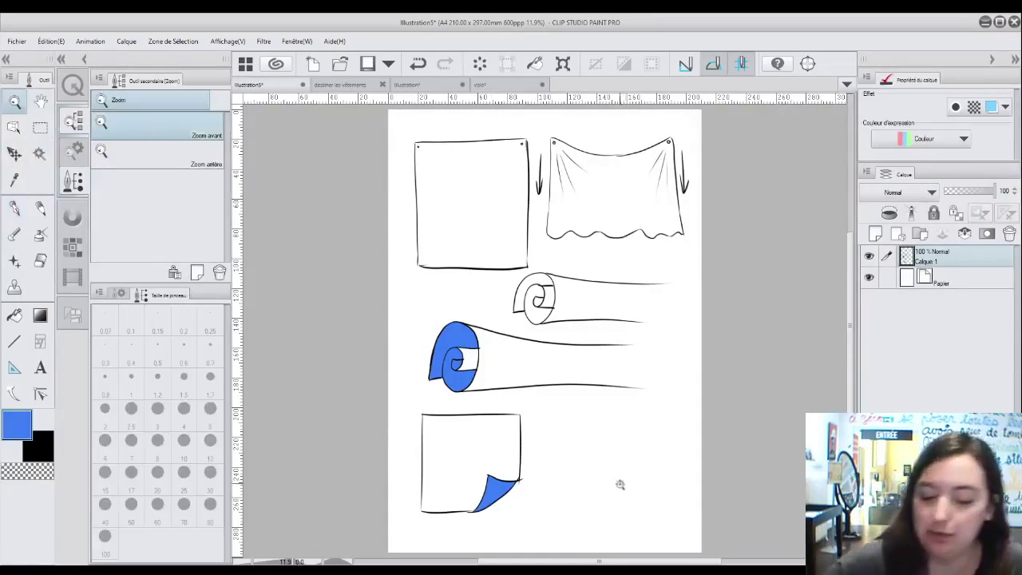
left_click_drag(617, 482, 855, 356)
scroll(850, 363, "down", 3)
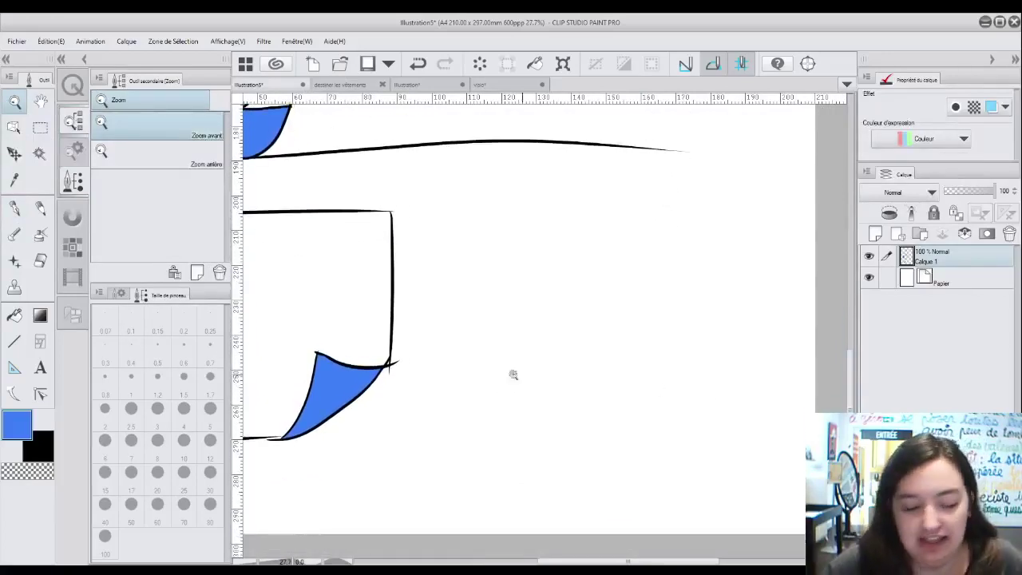
left_click(15, 209)
key("x")
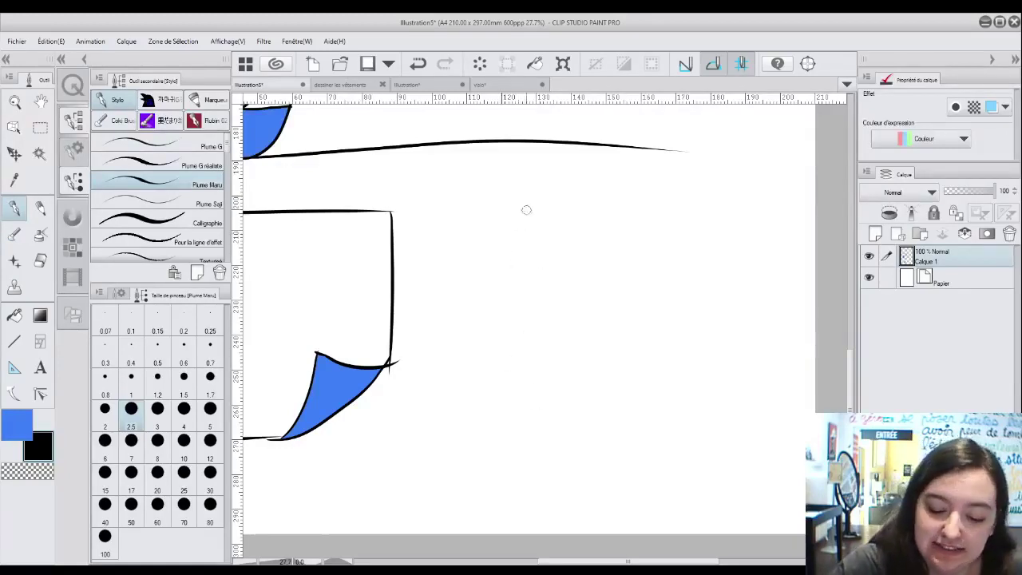
mouse_move(516, 194)
left_mouse_down()
mouse_move(508, 217)
mouse_move(528, 360)
left_mouse_up()
mouse_move(575, 193)
left_mouse_down()
mouse_move(568, 274)
mouse_move(576, 313)
mouse_move(566, 368)
left_mouse_up()
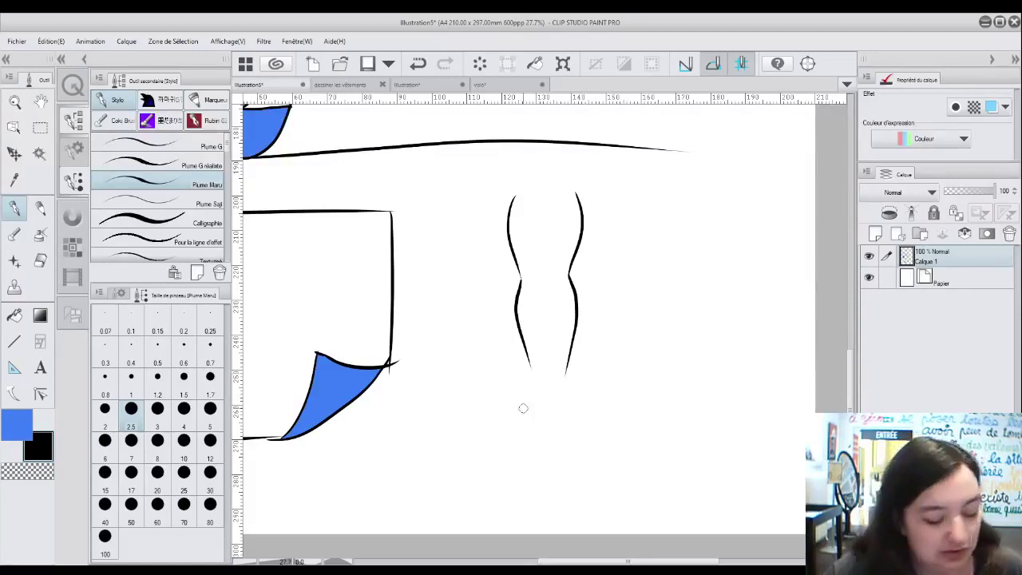
Step: Draw a looping wavy hem line in black beneath the leg and a second wavy line beside the leg
mouse_move(473, 414)
left_mouse_down()
mouse_move(453, 386)
mouse_move(464, 368)
mouse_move(485, 422)
mouse_move(501, 419)
mouse_move(509, 381)
mouse_move(518, 434)
mouse_move(537, 440)
mouse_move(548, 390)
mouse_move(564, 398)
mouse_move(565, 436)
mouse_move(590, 426)
mouse_move(605, 368)
mouse_move(620, 381)
mouse_move(612, 418)
mouse_move(639, 421)
left_mouse_up()
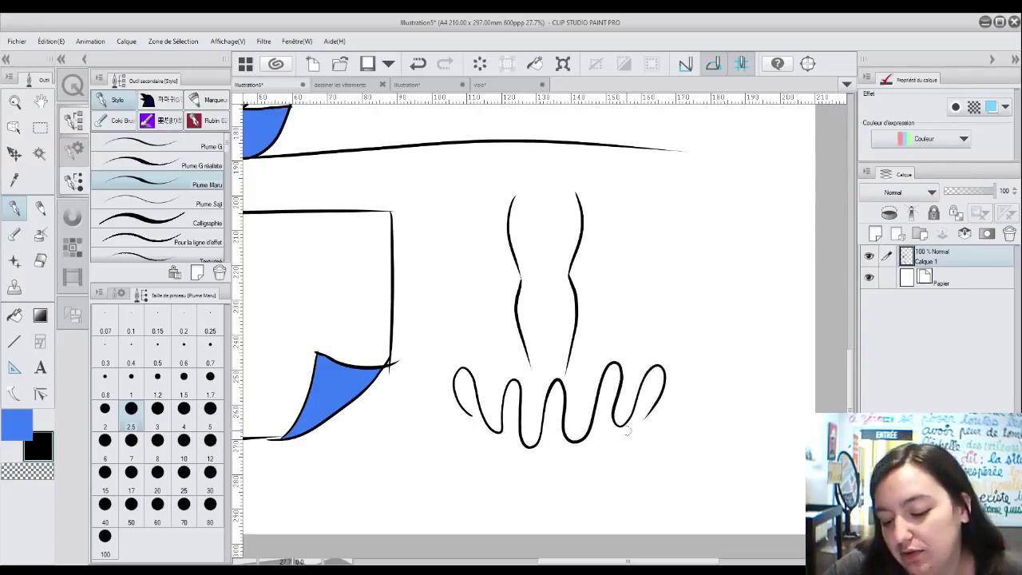
mouse_move(635, 237)
left_mouse_down()
mouse_move(635, 191)
mouse_move(651, 197)
mouse_move(665, 250)
mouse_move(682, 214)
mouse_move(707, 199)
mouse_move(706, 243)
mouse_move(726, 238)
mouse_move(733, 196)
mouse_move(747, 205)
mouse_move(747, 249)
mouse_move(785, 192)
mouse_move(804, 226)
left_mouse_up()
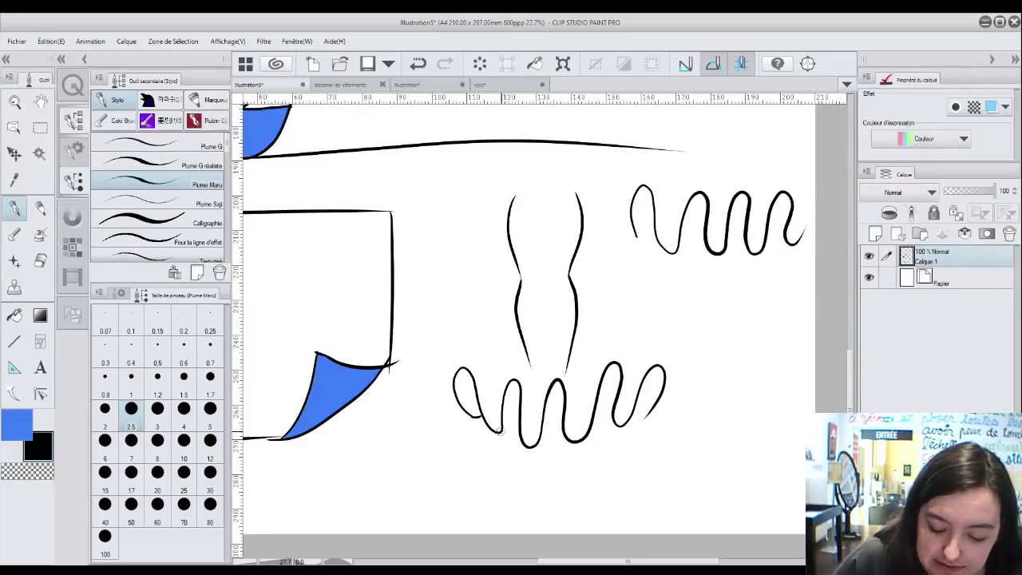
Step: Turn the wavy line under the leg into a ruffle: add short inner fold lines, circle the central fold and close the upper edge
mouse_move(543, 373)
left_mouse_down()
mouse_move(545, 399)
mouse_move(539, 384)
mouse_move(559, 391)
mouse_move(558, 367)
left_mouse_up()
mouse_move(496, 431)
left_mouse_down()
mouse_move(519, 415)
mouse_move(511, 427)
mouse_move(525, 427)
left_mouse_up()
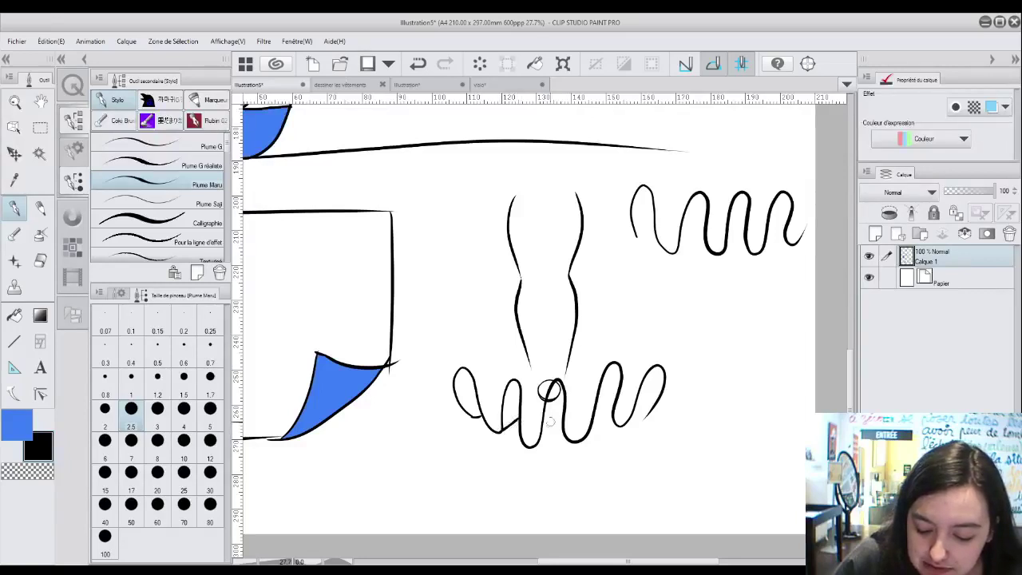
mouse_move(549, 393)
left_mouse_down()
mouse_move(555, 428)
mouse_move(535, 442)
mouse_move(550, 392)
left_mouse_up()
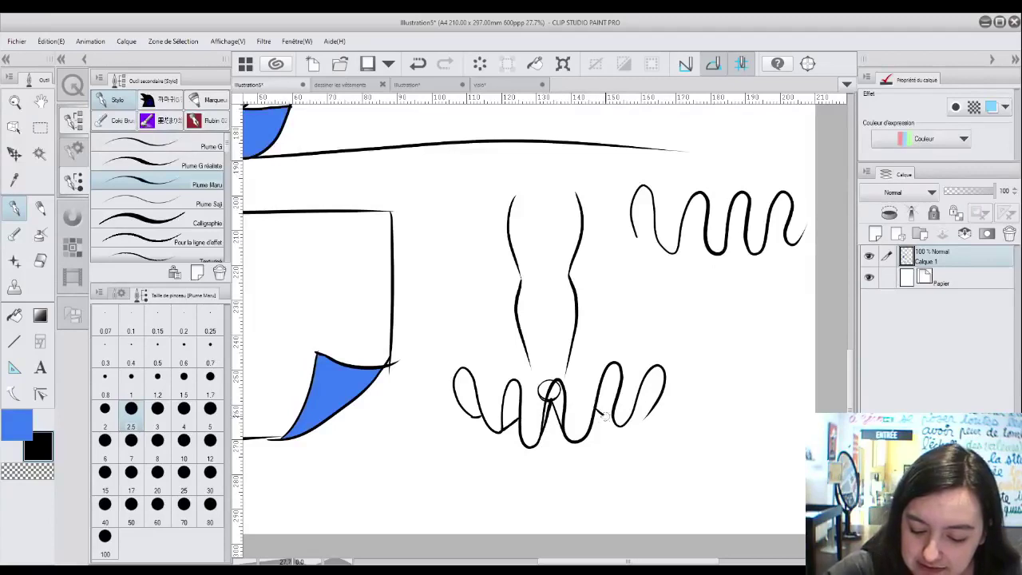
left_click_drag(634, 415, 647, 409)
mouse_move(464, 368)
left_mouse_down()
mouse_move(561, 382)
mouse_move(604, 365)
mouse_move(662, 367)
left_mouse_up()
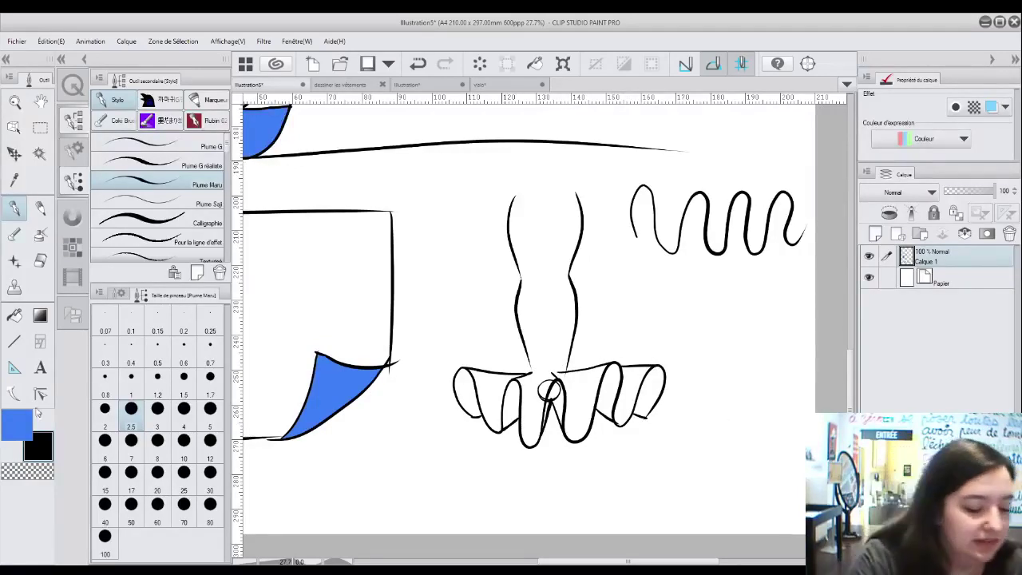
Step: Fill the inner folds of the ruffle beneath the leg with blue, leaving the outer faces white
left_click(16, 316)
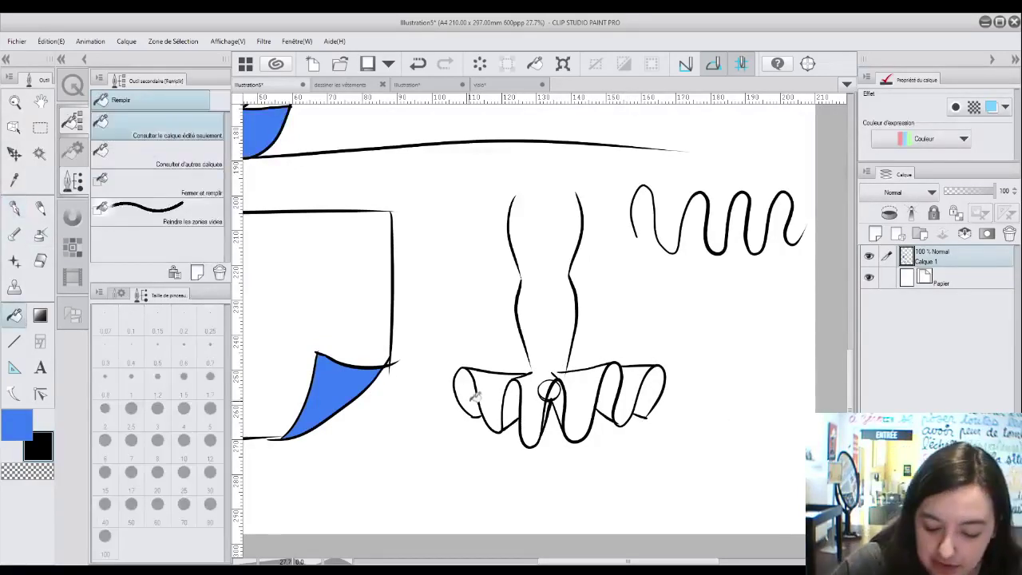
left_click(512, 404)
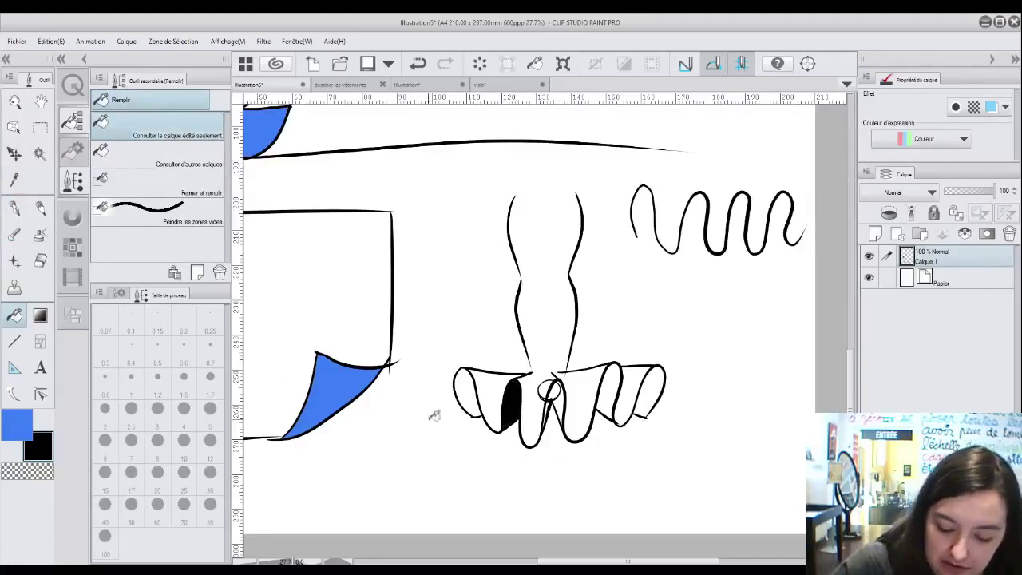
key("ctrl+z")
left_click(24, 424)
left_click(511, 403)
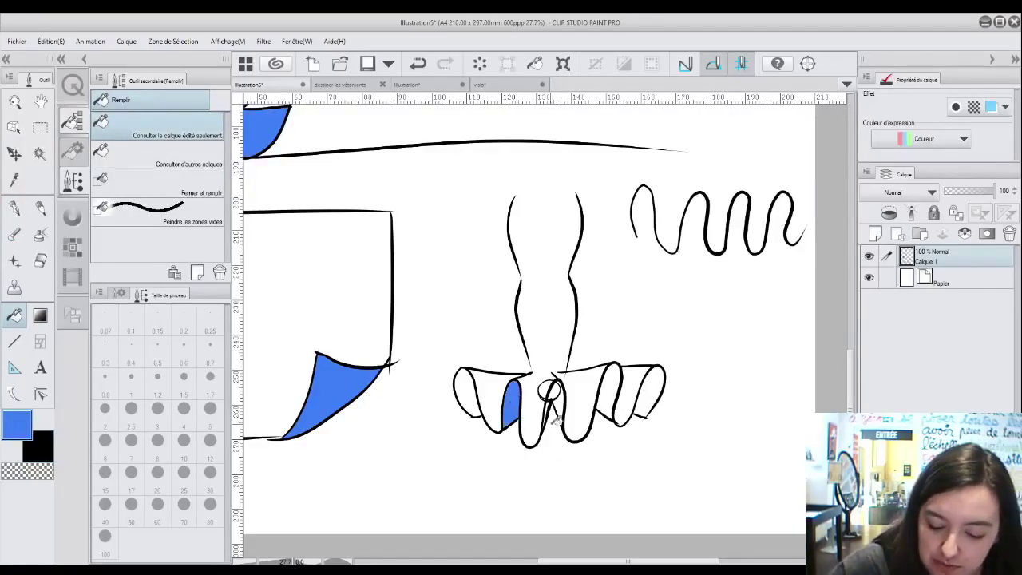
left_click(561, 399)
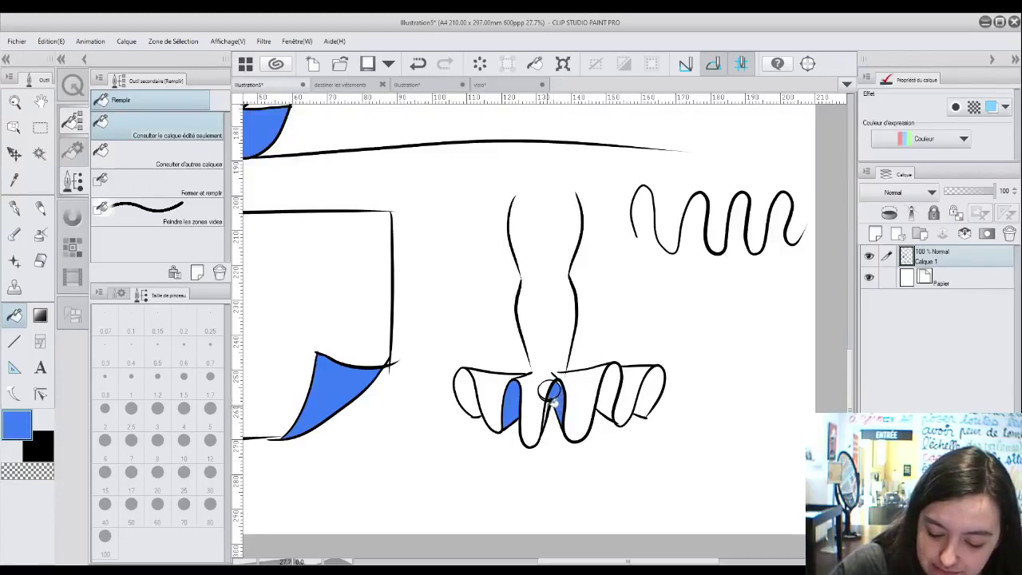
left_click(619, 381)
left_click(655, 386)
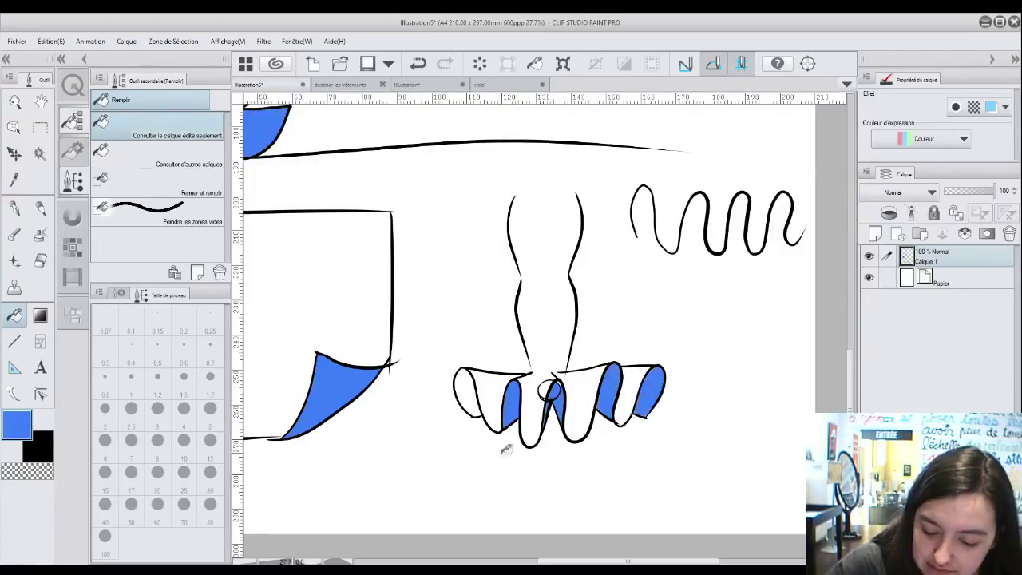
left_click(474, 389)
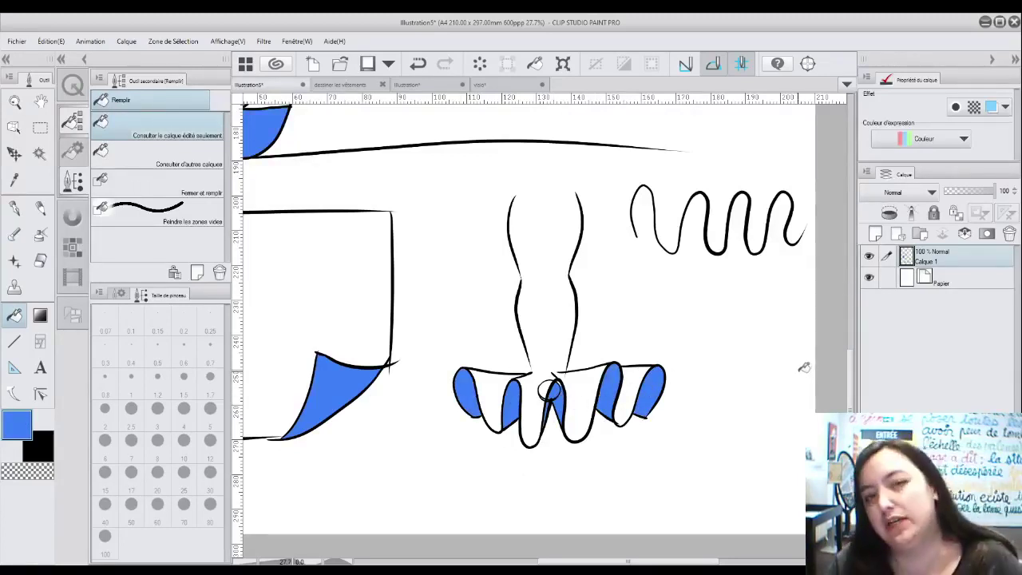
Step: Below the separate wavy line, draw an angular zigzag line in black for the hem of flat pleats
left_click(16, 207)
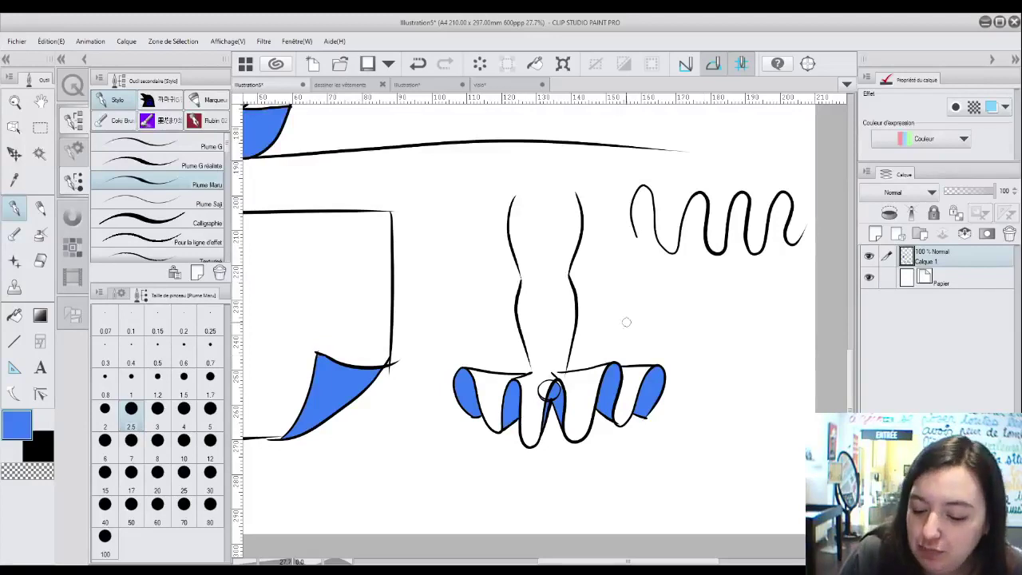
left_click_drag(603, 316, 635, 313)
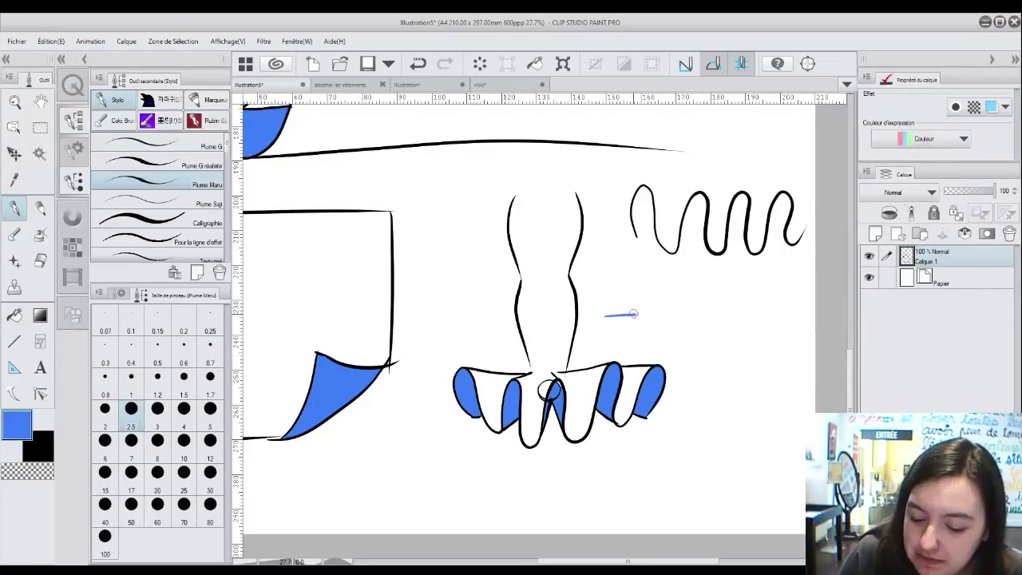
key("ctrl+z")
left_click(46, 450)
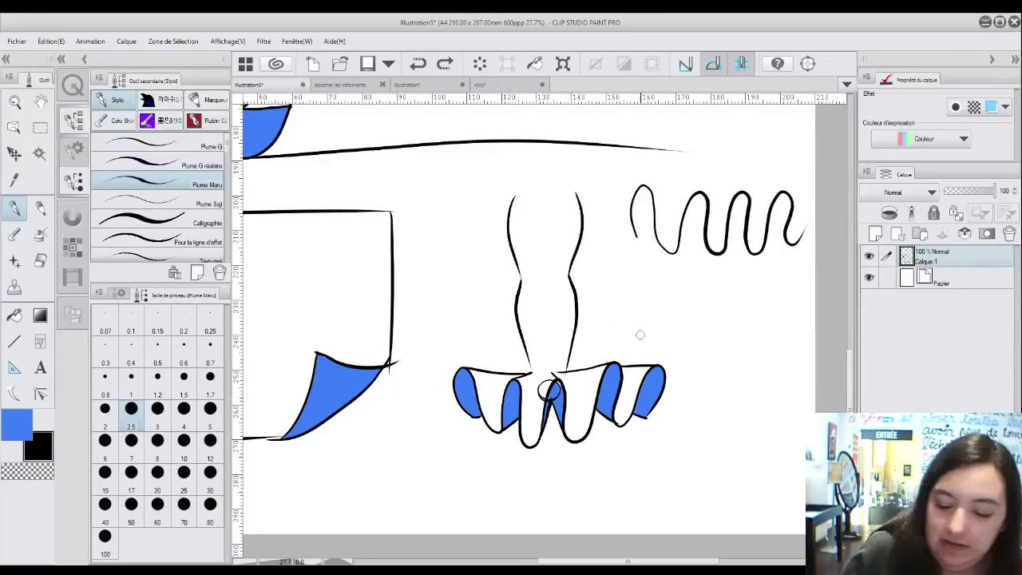
mouse_move(602, 323)
left_mouse_down()
mouse_move(633, 320)
mouse_move(614, 308)
mouse_move(669, 306)
mouse_move(652, 318)
mouse_move(728, 307)
mouse_move(721, 321)
mouse_move(767, 318)
mouse_move(756, 309)
mouse_move(799, 306)
mouse_move(788, 318)
mouse_move(816, 320)
left_mouse_up()
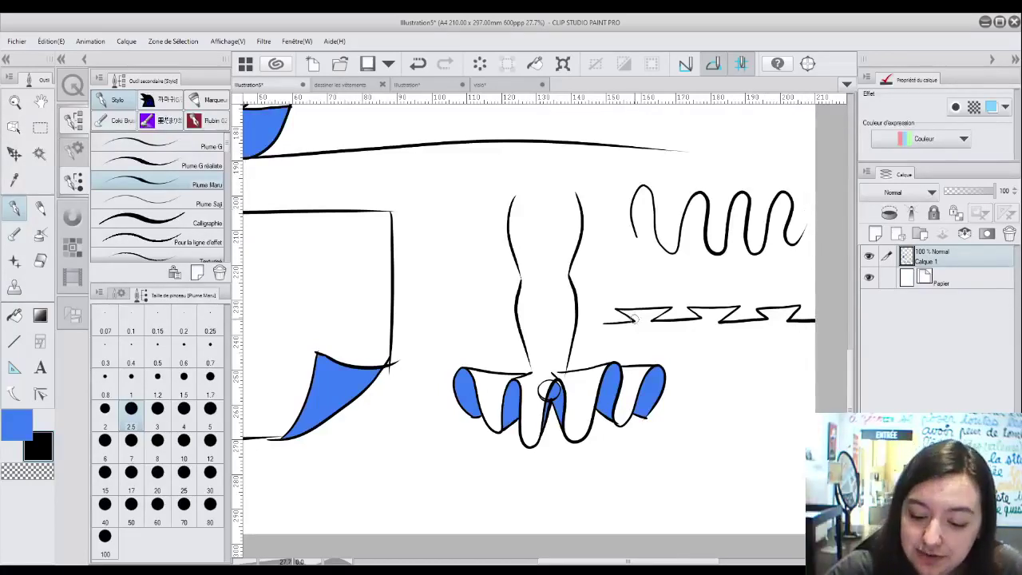
Step: Draw near-vertical black lines up from the corners of the zigzag hem to form the edges of the pleats
left_click_drag(616, 313, 616, 253)
left_click_drag(670, 308, 670, 265)
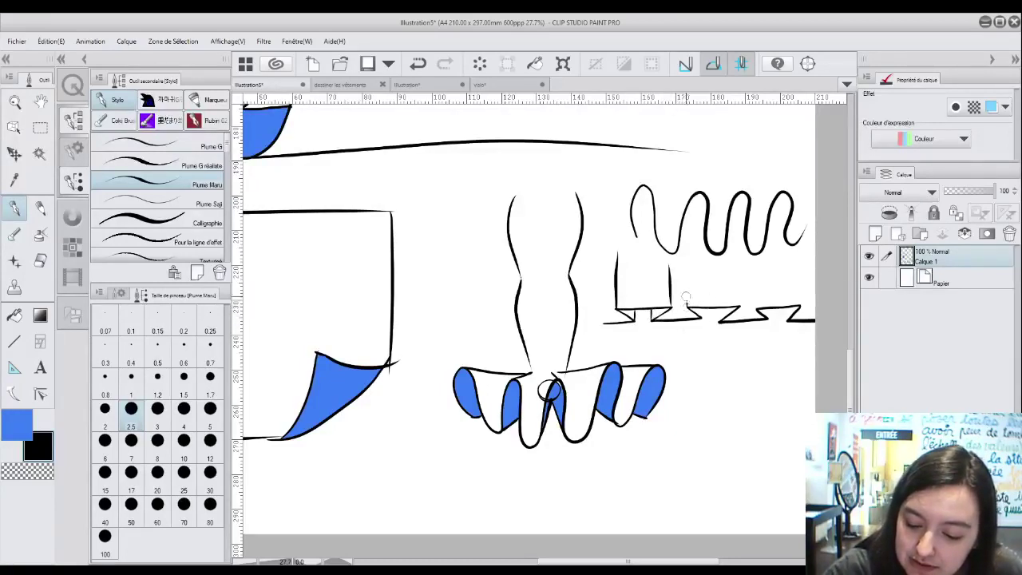
left_click_drag(685, 308, 683, 256)
left_click_drag(736, 311, 735, 261)
mouse_move(716, 319)
left_mouse_down()
mouse_move(717, 300)
mouse_move(755, 261)
left_mouse_up()
left_click_drag(794, 310, 788, 262)
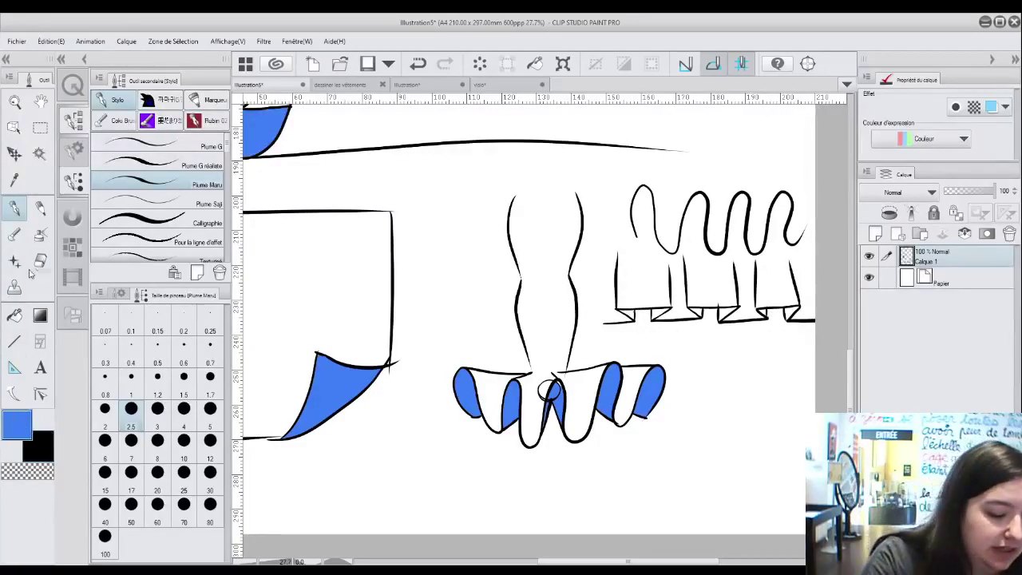
Step: Fill the small triangular folds along the pleated hem with blue
left_click(16, 316)
left_click(627, 314)
left_click(660, 312)
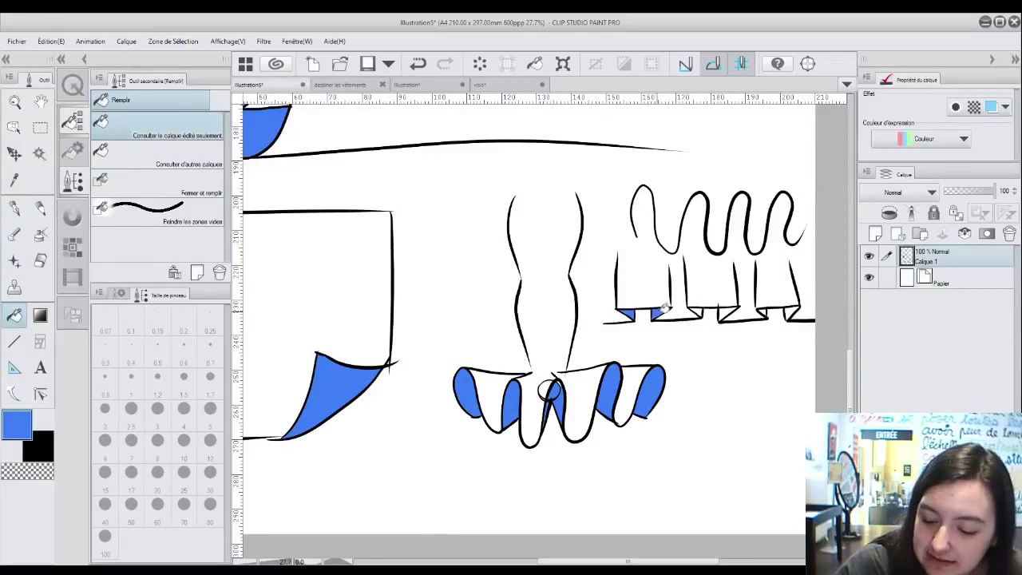
left_click(694, 312)
left_click(728, 311)
left_click(762, 312)
left_click(795, 312)
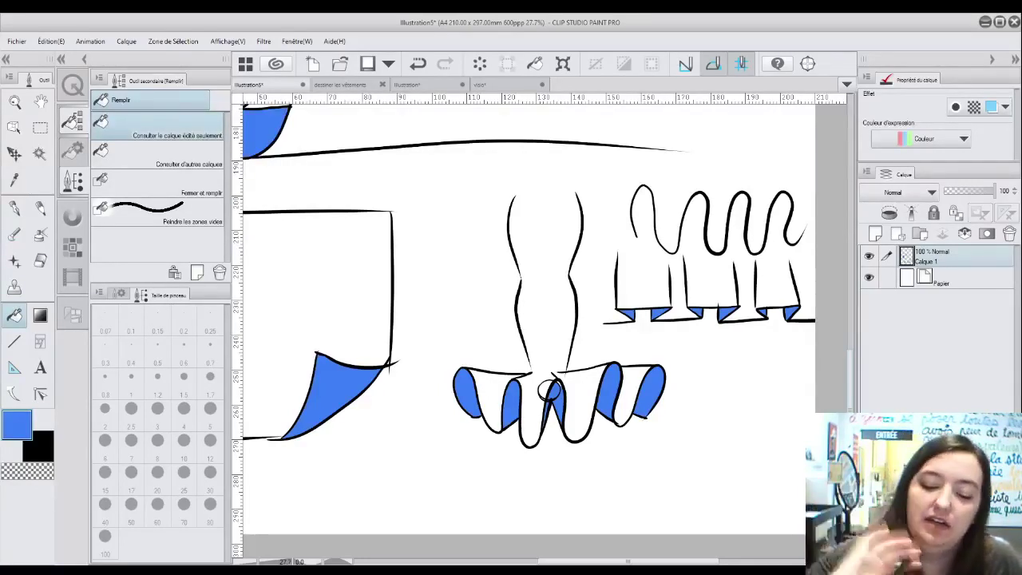
Step: In the document with the two standing figures, show Calque 2, lower Calque 1's opacity to 17%, and make Calque 2 active
left_click(14, 101)
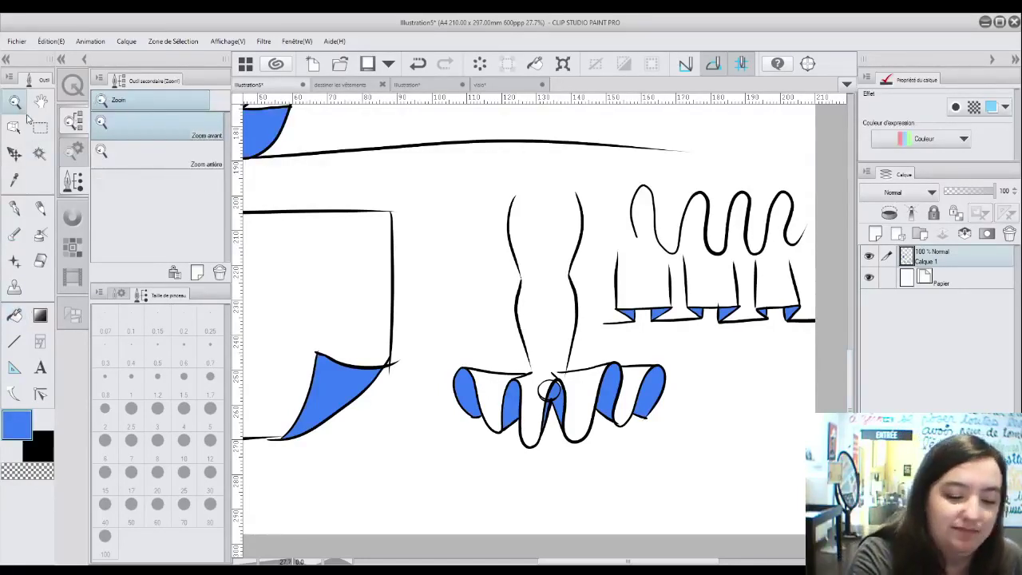
left_click(676, 415, "alt")
left_click(673, 415, "alt")
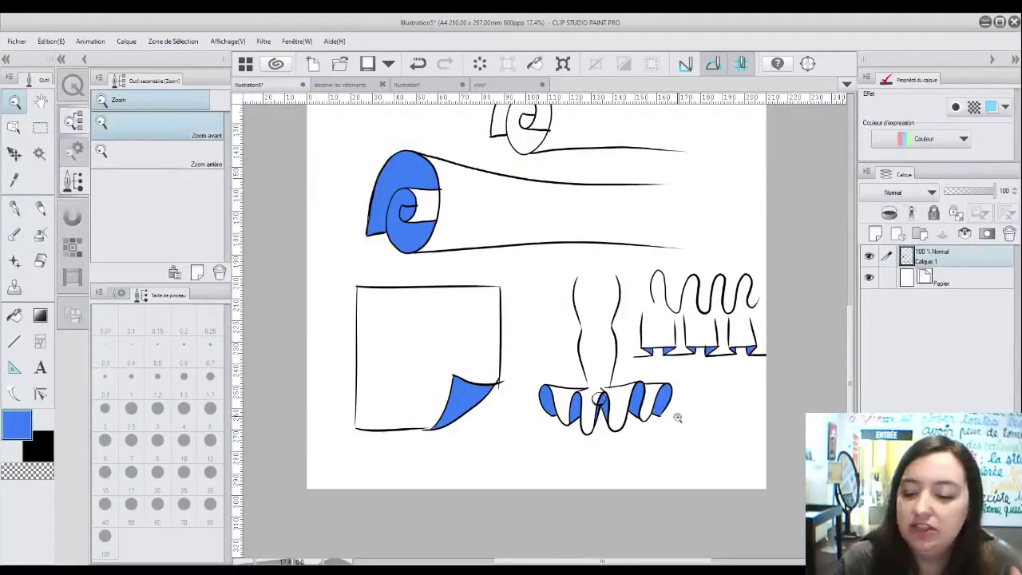
scroll(852, 345, "up", 3)
scroll(850, 340, "up", 1)
left_click(437, 85)
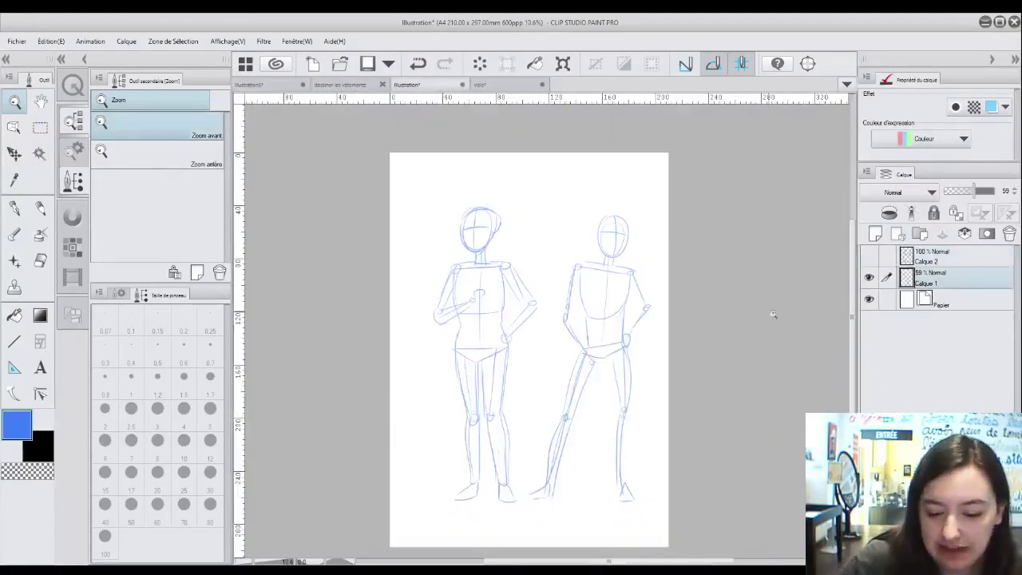
left_click(868, 255)
left_click(958, 259)
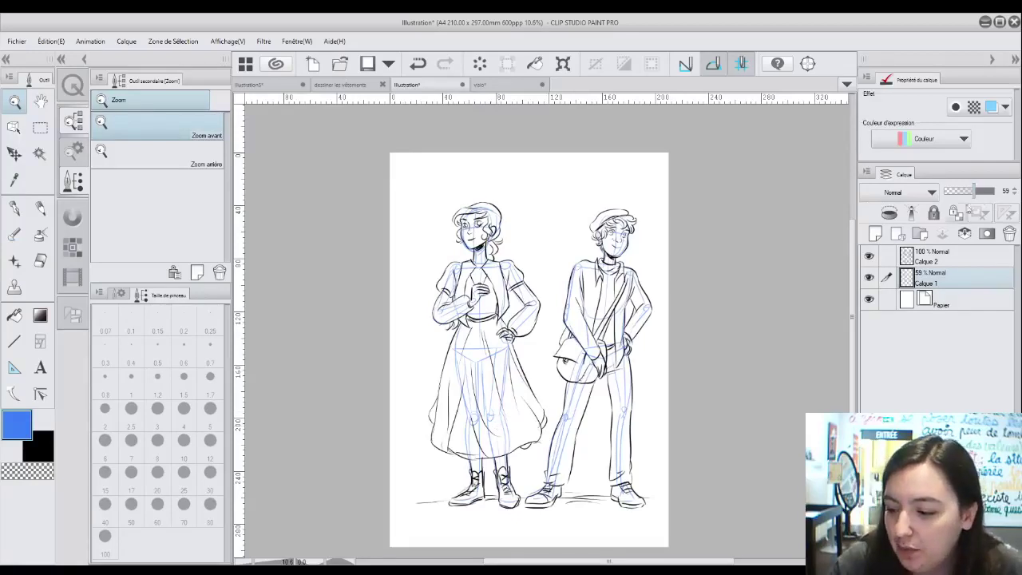
left_click(930, 284)
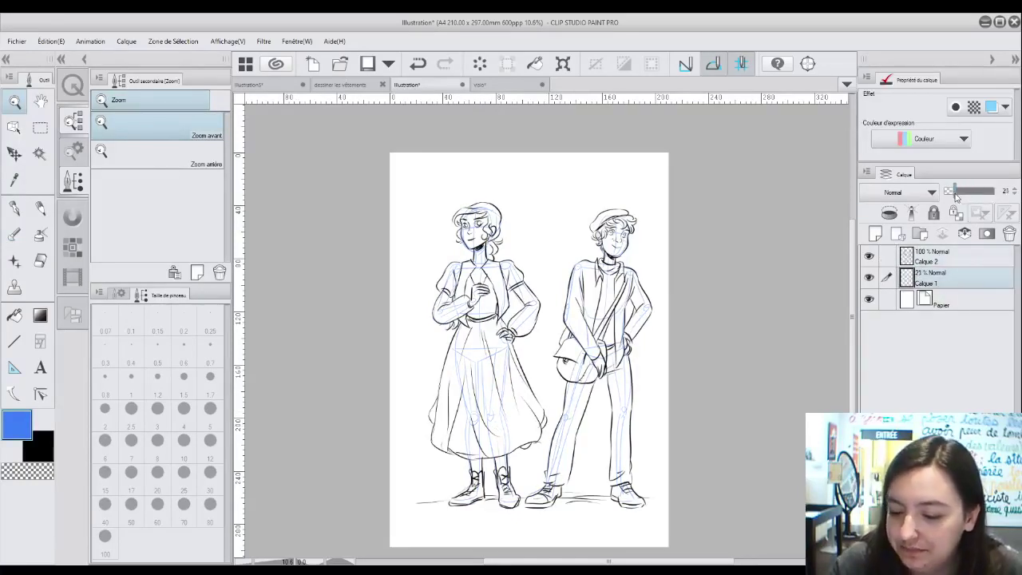
left_click(926, 260)
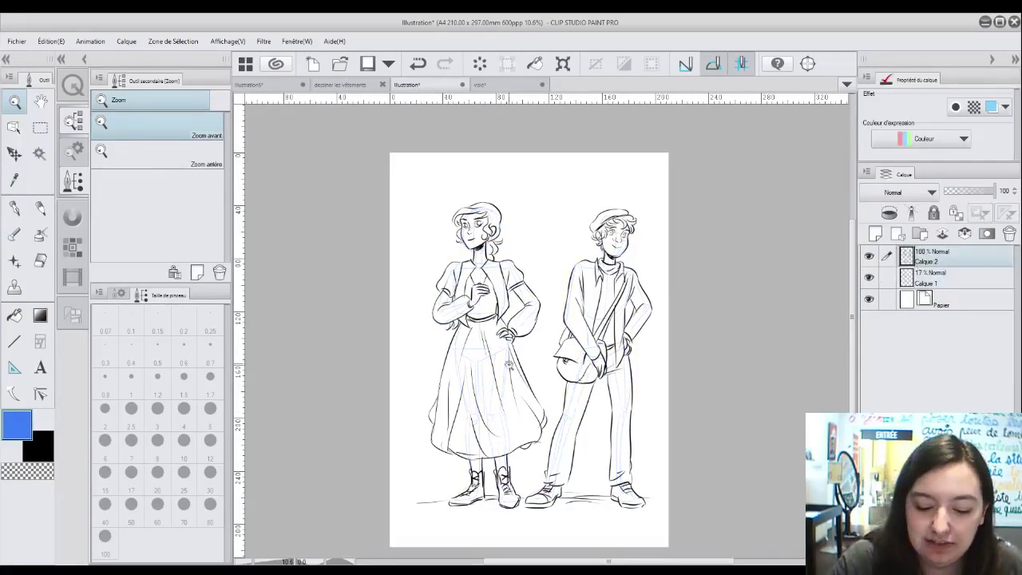
Step: Trace the long folds hanging from the waist of the woman's skirt with blue pen strokes
left_click(510, 363)
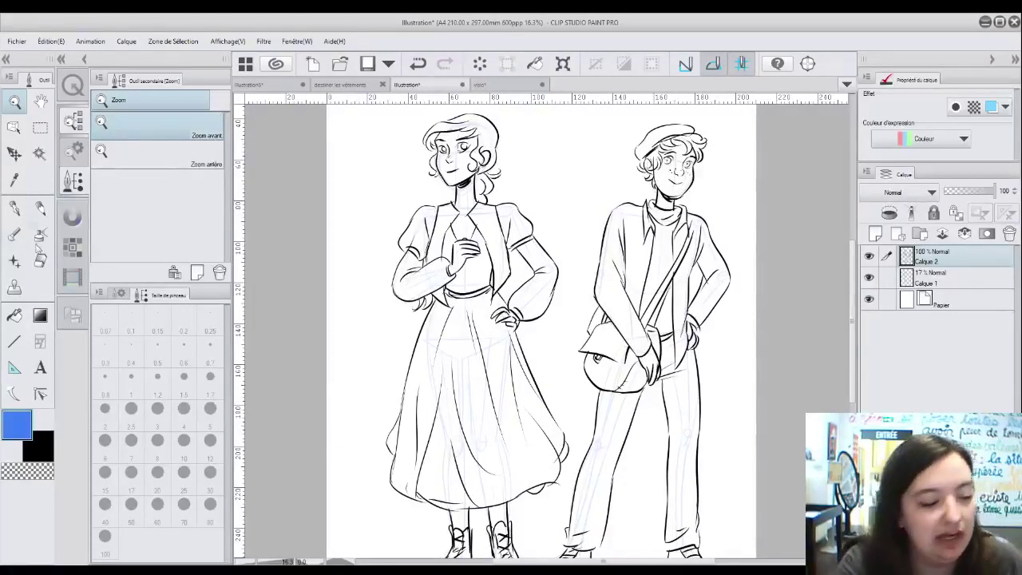
left_click(24, 214)
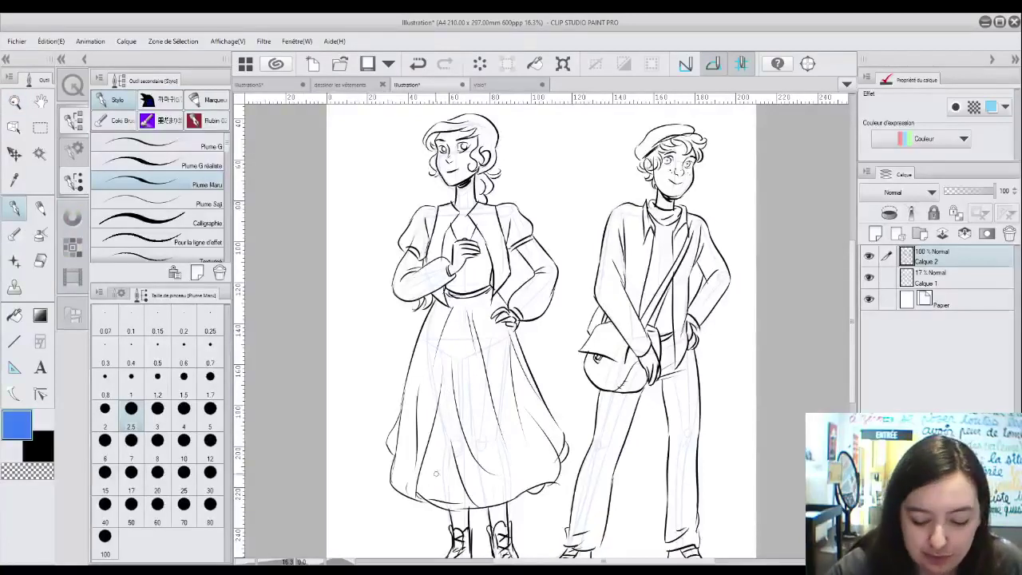
left_click_drag(477, 324, 511, 456)
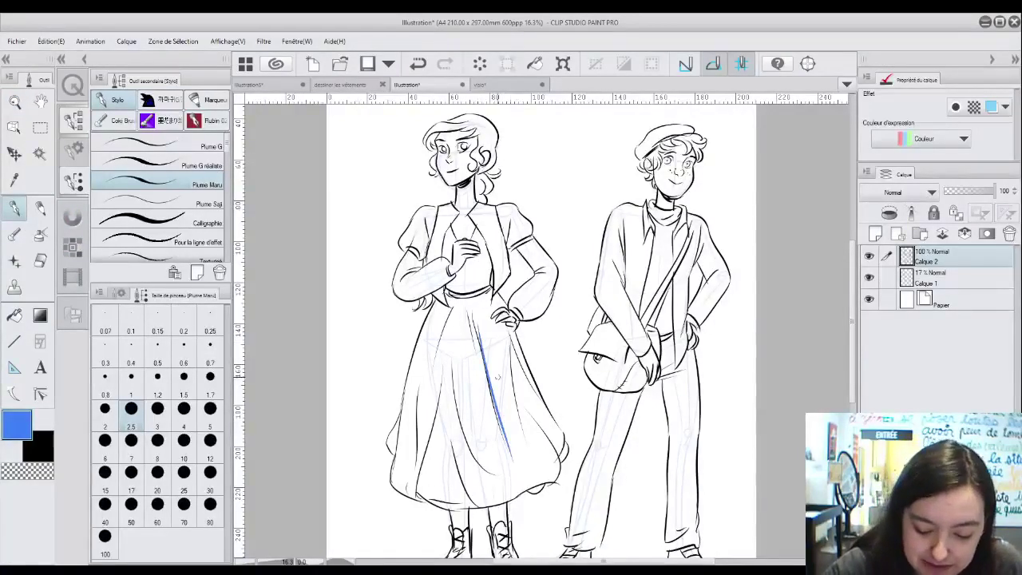
mouse_move(453, 319)
left_mouse_down()
mouse_move(459, 450)
mouse_move(418, 462)
left_mouse_up()
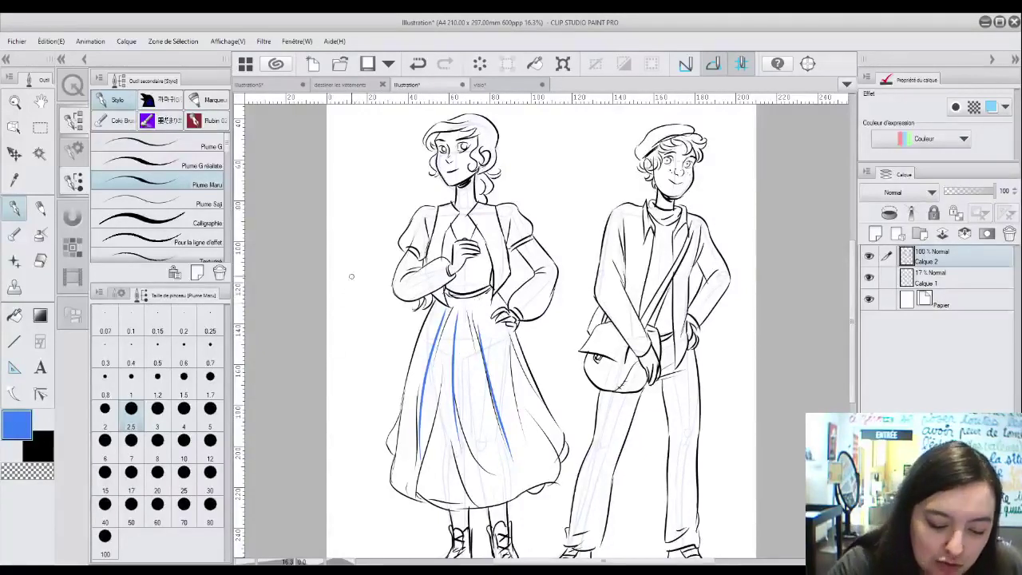
Step: Beside the skirt, sketch a waistband with radiating folds and a wavy hem in blue, and trace the skirt's own wavy hem
mouse_move(354, 283)
left_mouse_down()
mouse_move(349, 327)
mouse_move(370, 343)
mouse_move(380, 319)
left_mouse_up()
left_click_drag(345, 270, 334, 305)
left_click_drag(389, 268, 397, 345)
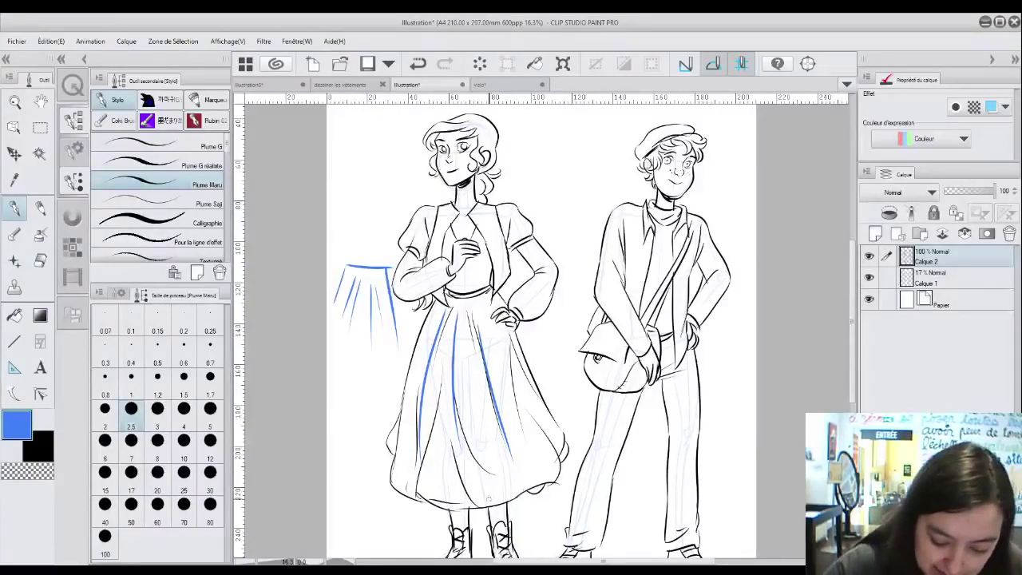
mouse_move(330, 403)
left_mouse_down()
mouse_move(351, 421)
mouse_move(382, 415)
mouse_move(394, 398)
left_mouse_up()
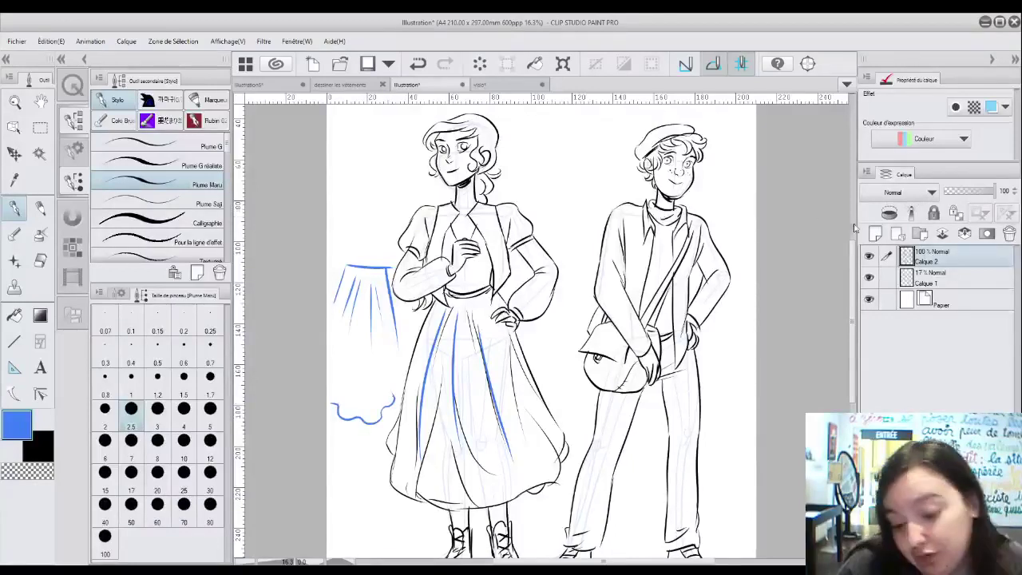
mouse_move(390, 449)
left_mouse_down()
mouse_move(392, 476)
mouse_move(411, 493)
mouse_move(473, 503)
mouse_move(553, 477)
mouse_move(569, 441)
left_mouse_up()
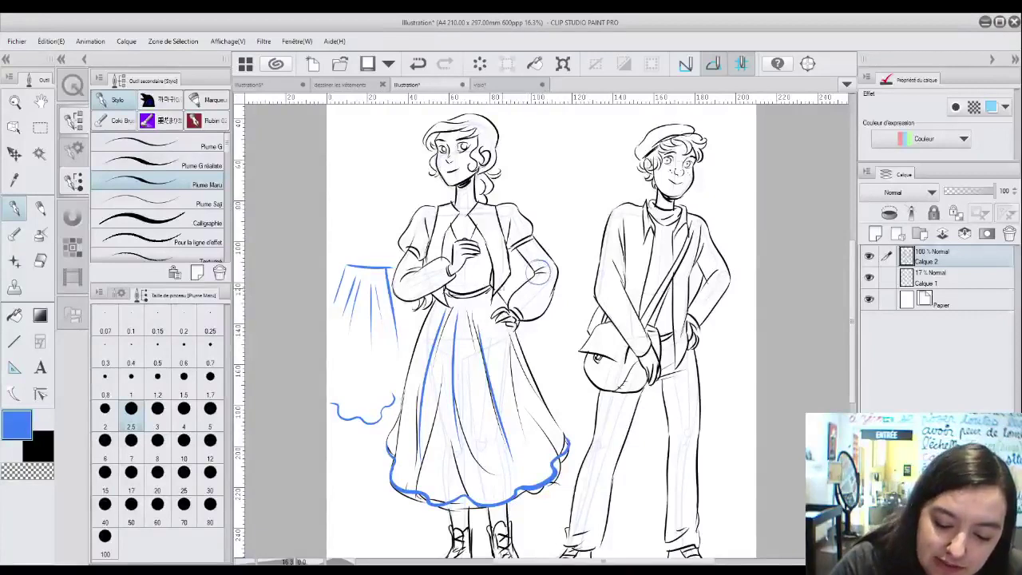
Step: Circle the fold areas at the woman's elbows and shoulders and at the man's shoulders in blue
mouse_move(415, 263)
left_mouse_down()
mouse_move(400, 281)
mouse_move(426, 260)
left_mouse_up()
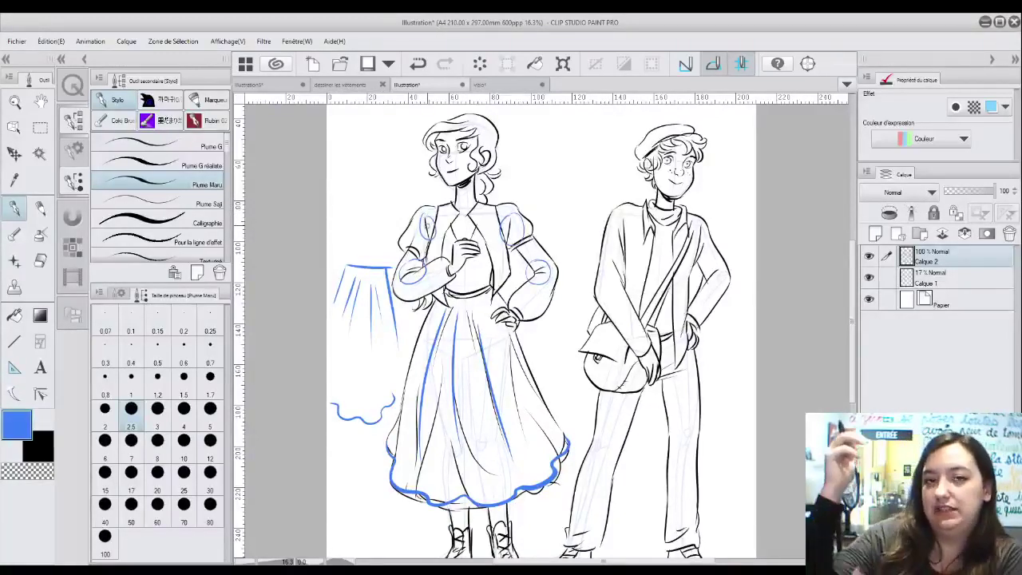
mouse_move(624, 212)
left_mouse_down()
mouse_move(614, 254)
mouse_move(635, 227)
left_mouse_up()
left_click_drag(700, 222, 705, 227)
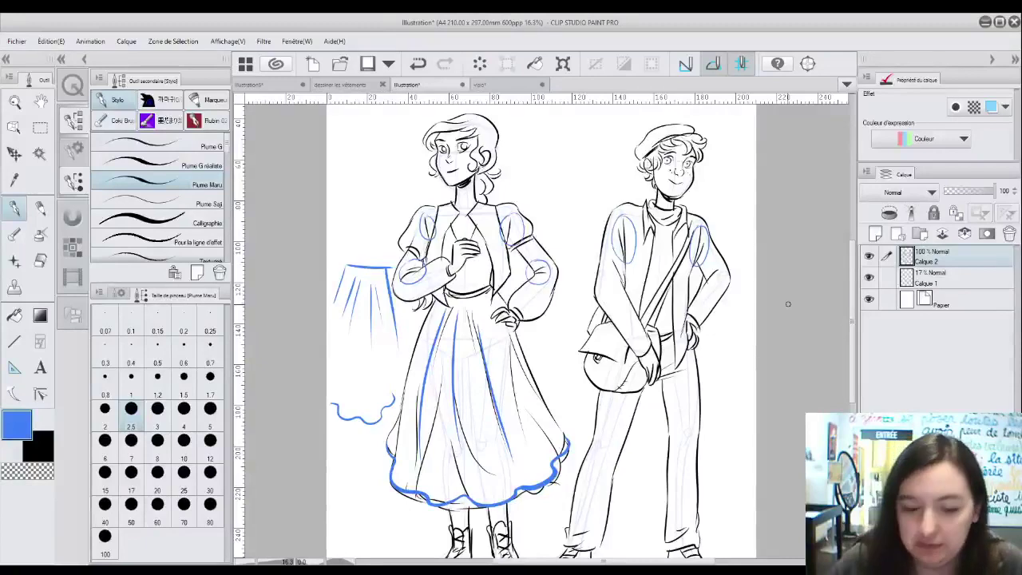
Step: In the visio document, draw a round neckline and both shoulder lines in black pen over the first torso at the page's upper left
left_click(508, 85)
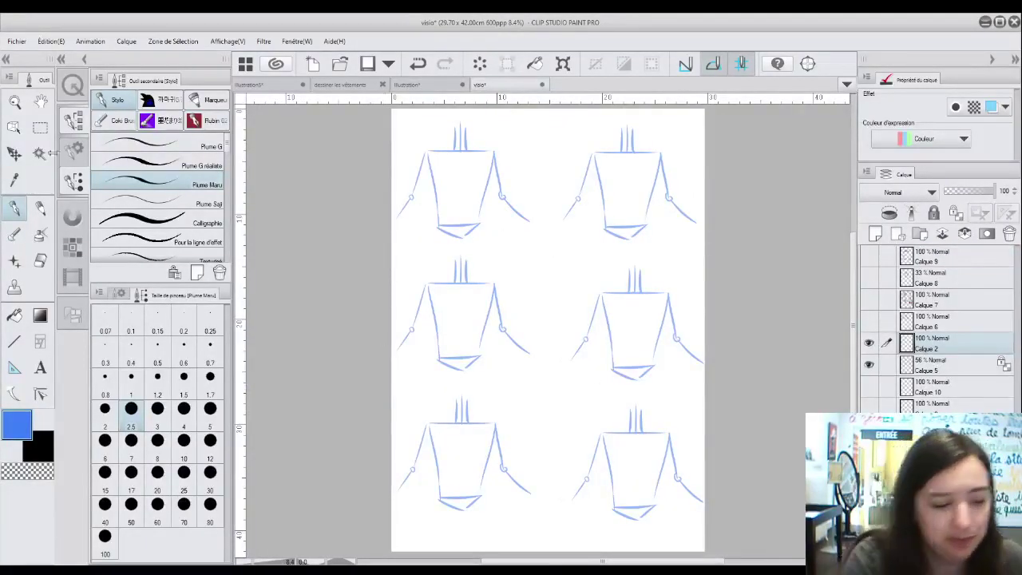
left_click(16, 103)
left_click(463, 173)
left_click(467, 173)
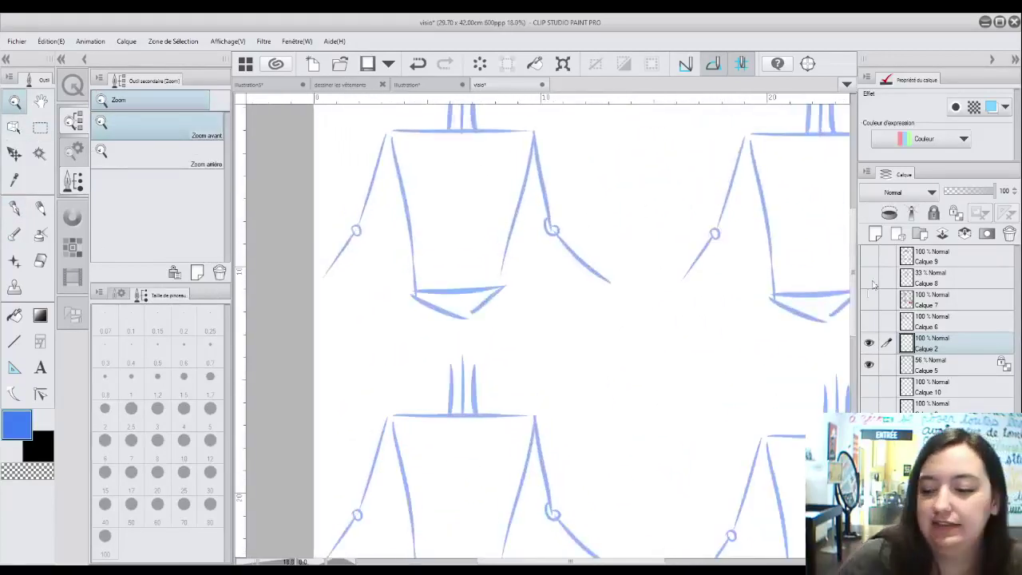
scroll(831, 252, "up", 2)
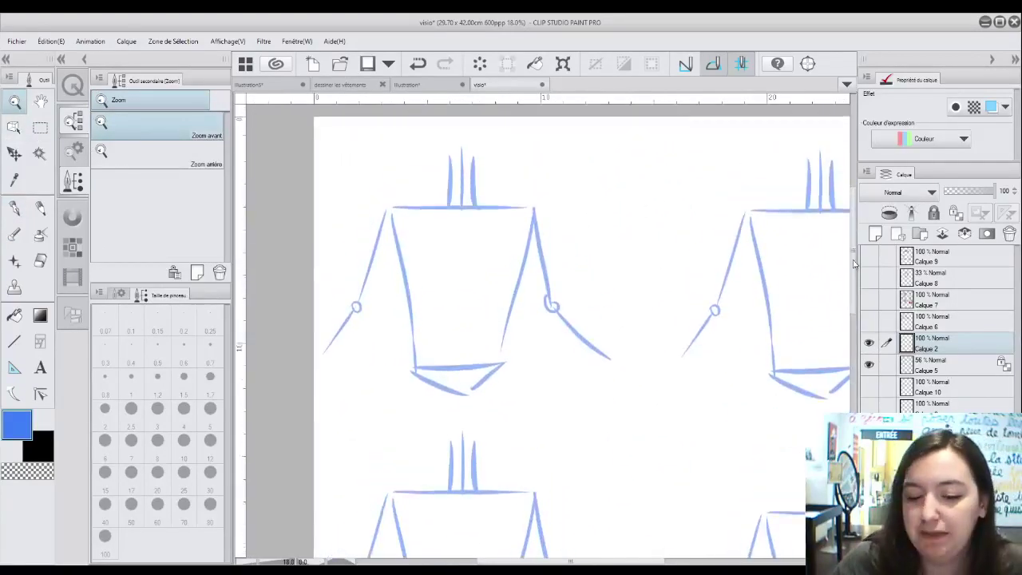
left_click(14, 209)
left_click(41, 447)
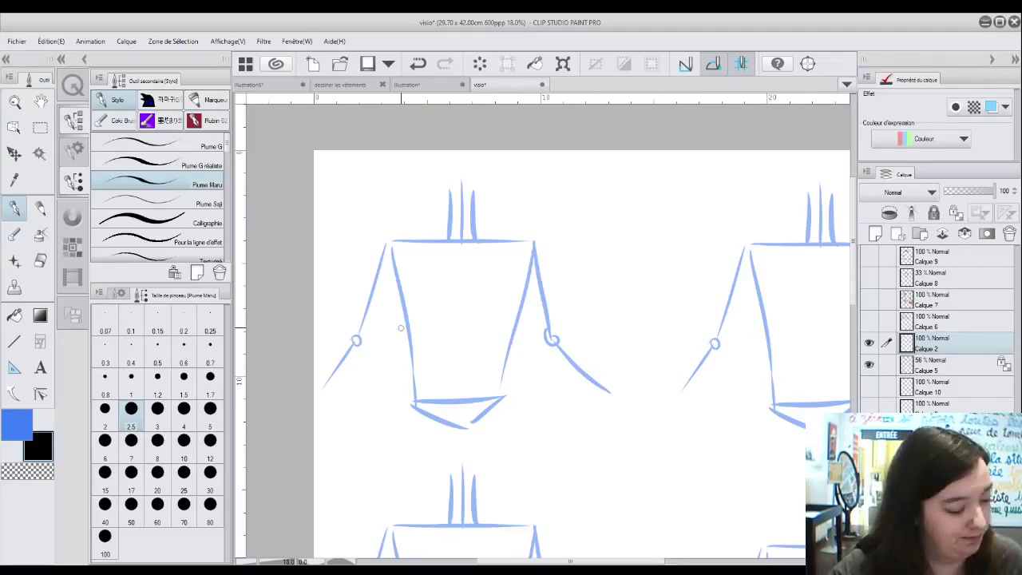
mouse_move(437, 238)
left_mouse_down()
mouse_move(459, 256)
mouse_move(488, 234)
left_mouse_up()
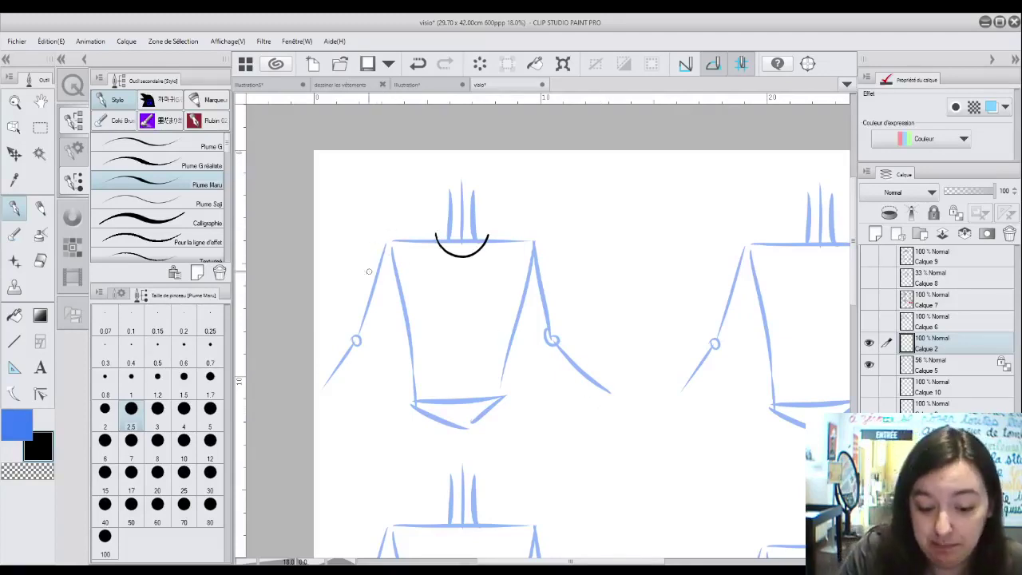
mouse_move(370, 266)
left_mouse_down()
mouse_move(381, 239)
mouse_move(404, 232)
mouse_move(513, 230)
mouse_move(543, 236)
mouse_move(551, 272)
left_mouse_up()
left_click_drag(425, 231, 436, 232)
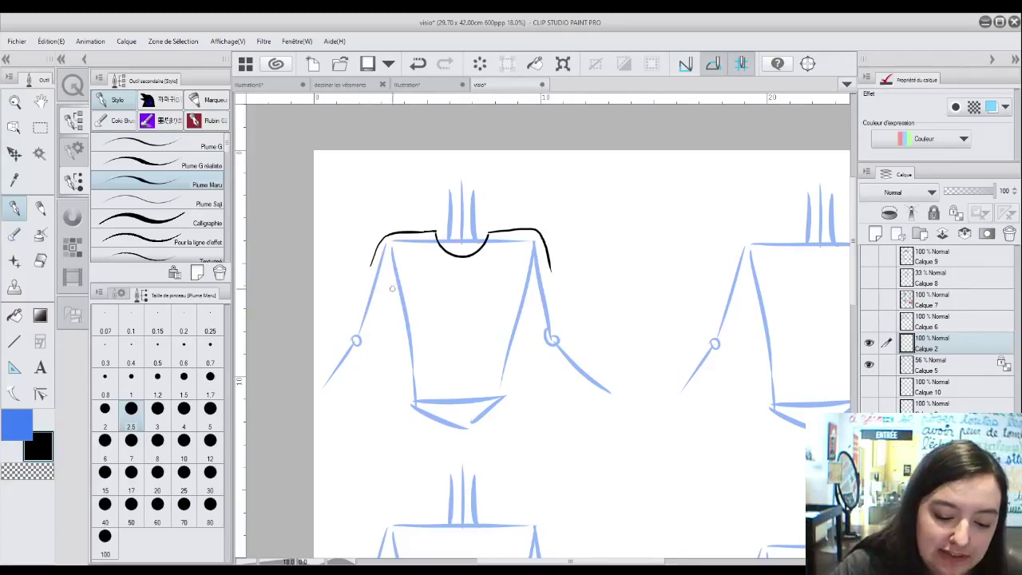
Step: Draw fanned fold lines at both armpits and elbows of the first torso, with a small sample fan of folds above the shoulder
mouse_move(386, 266)
left_mouse_down()
mouse_move(399, 308)
mouse_move(400, 299)
left_mouse_up()
mouse_move(346, 168)
left_mouse_down()
mouse_move(364, 205)
mouse_move(367, 173)
mouse_move(375, 177)
mouse_move(364, 204)
left_mouse_up()
left_click_drag(377, 176, 366, 202)
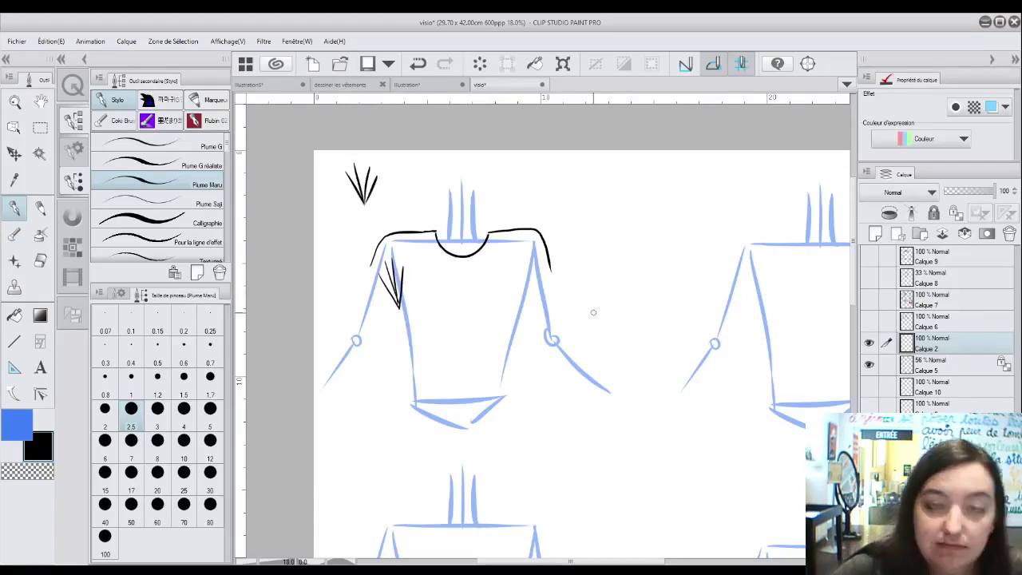
left_click_drag(525, 245, 524, 294)
left_click_drag(535, 256, 528, 283)
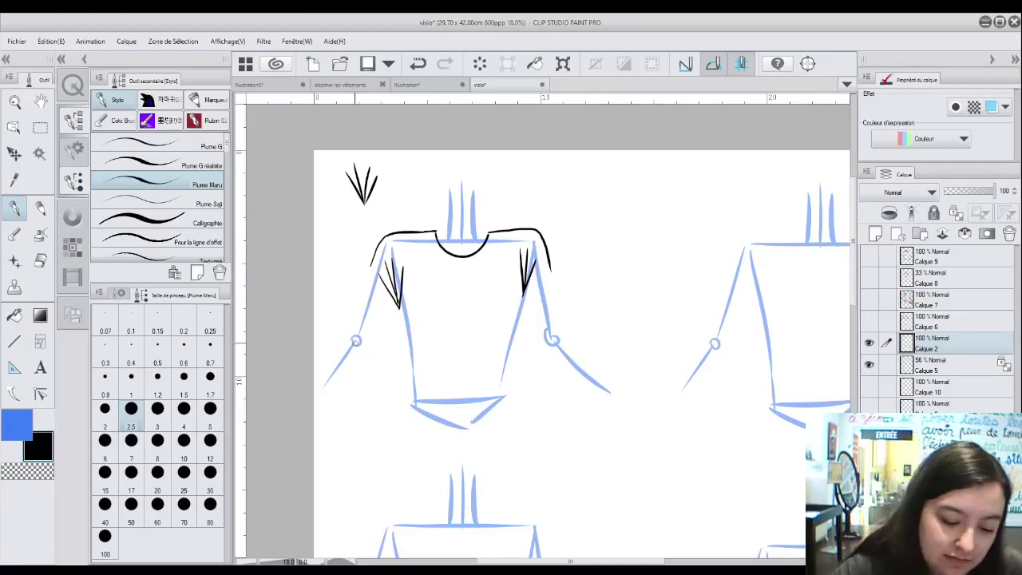
mouse_move(350, 336)
left_mouse_down()
mouse_move(363, 363)
mouse_move(371, 343)
left_mouse_up()
mouse_move(563, 324)
left_mouse_down()
mouse_move(537, 341)
mouse_move(553, 348)
mouse_move(549, 358)
left_mouse_up()
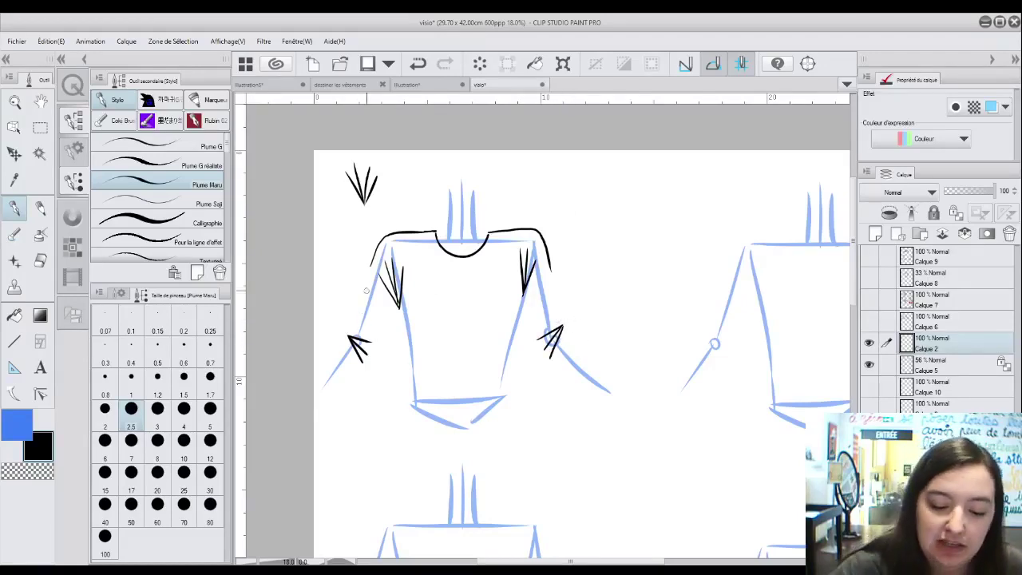
Step: Outline both sleeves with crumpled bumps at the elbows, and add a wavy edge under the sample fan of folds
left_click_drag(371, 260, 348, 337)
key("ctrl+z")
left_click_drag(373, 260, 349, 327)
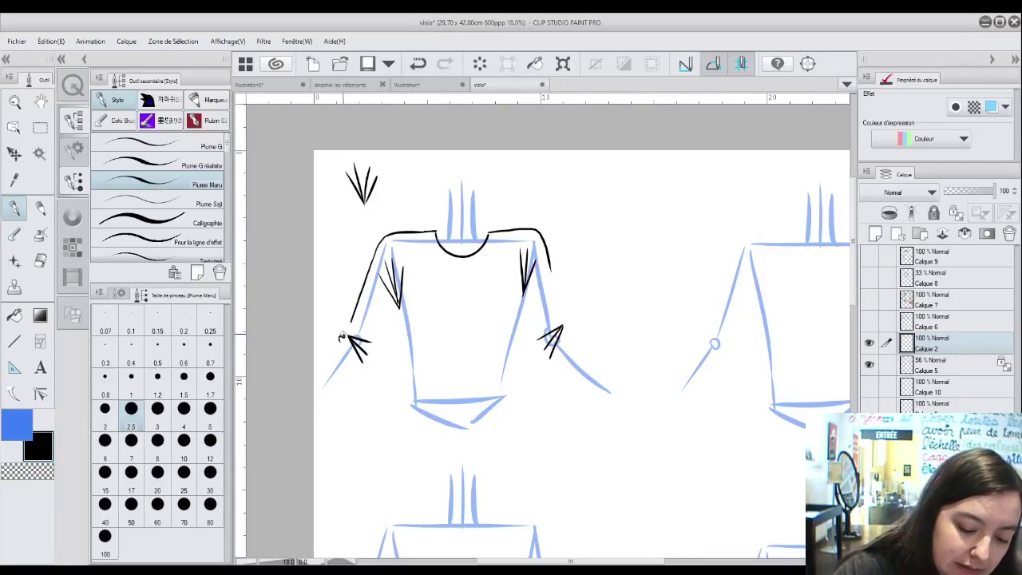
left_click_drag(345, 337, 351, 321)
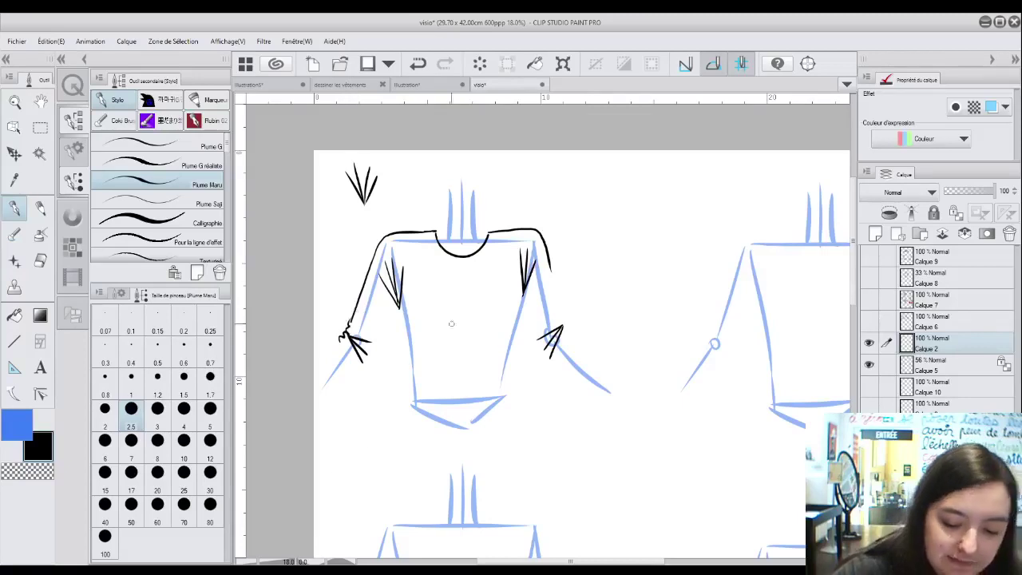
left_click_drag(348, 209, 373, 209)
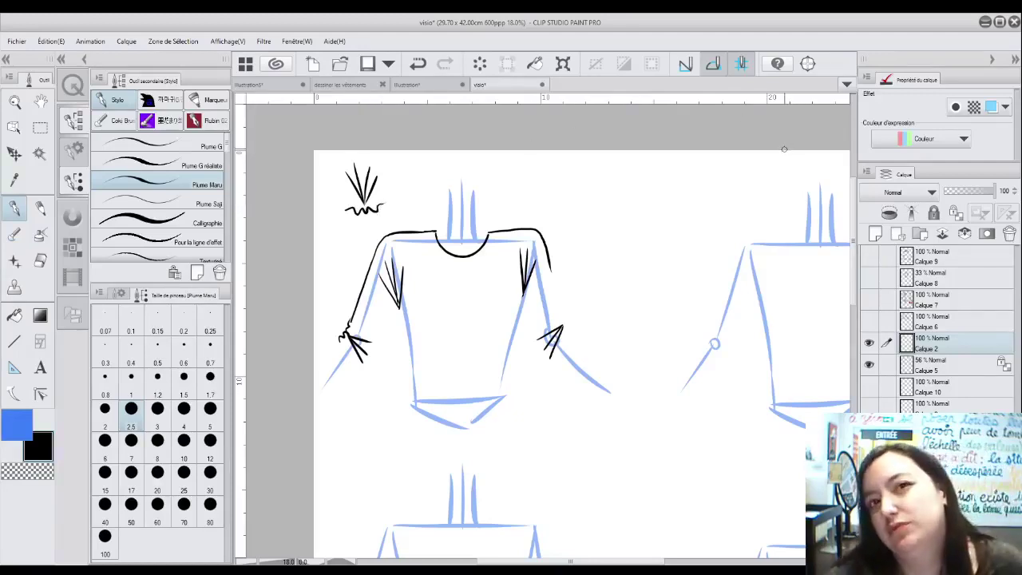
mouse_move(340, 340)
left_mouse_down()
mouse_move(320, 371)
mouse_move(353, 397)
mouse_move(396, 314)
left_mouse_up()
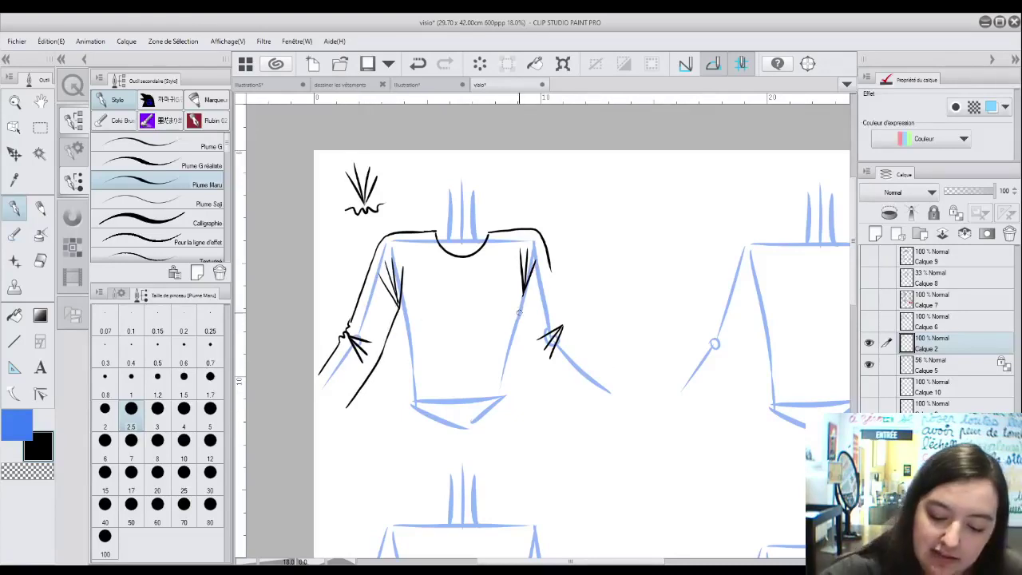
mouse_move(523, 301)
left_mouse_down()
mouse_move(536, 353)
mouse_move(564, 381)
left_mouse_up()
mouse_move(549, 264)
left_mouse_down()
mouse_move(574, 336)
mouse_move(620, 381)
left_mouse_up()
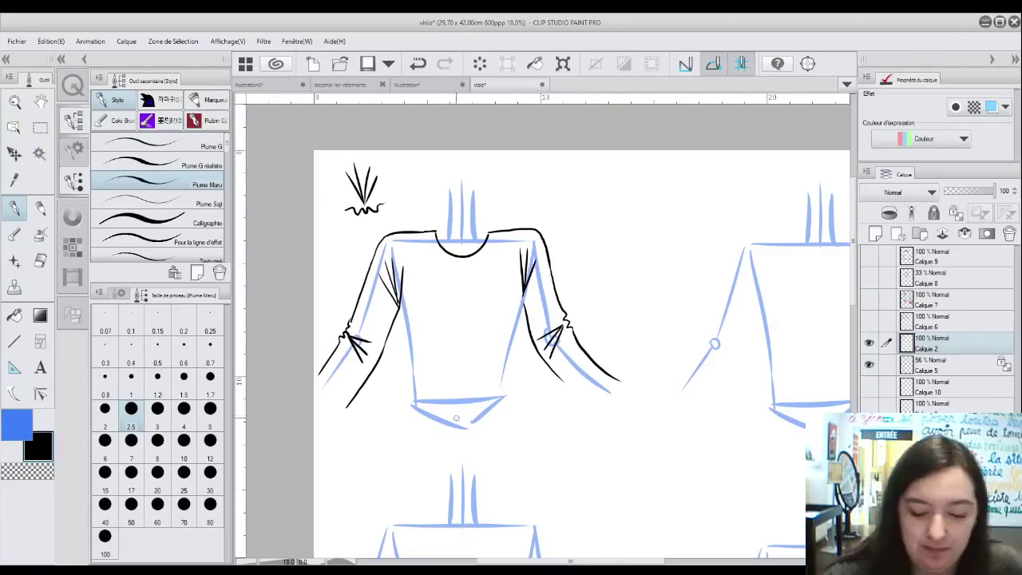
Step: Draw the loose sides and curved hem of the first shirt, with light curved folds just above the hem
mouse_move(399, 310)
left_mouse_down()
mouse_move(400, 400)
mouse_move(431, 414)
mouse_move(487, 409)
mouse_move(519, 392)
left_mouse_up()
left_click_drag(523, 296, 519, 382)
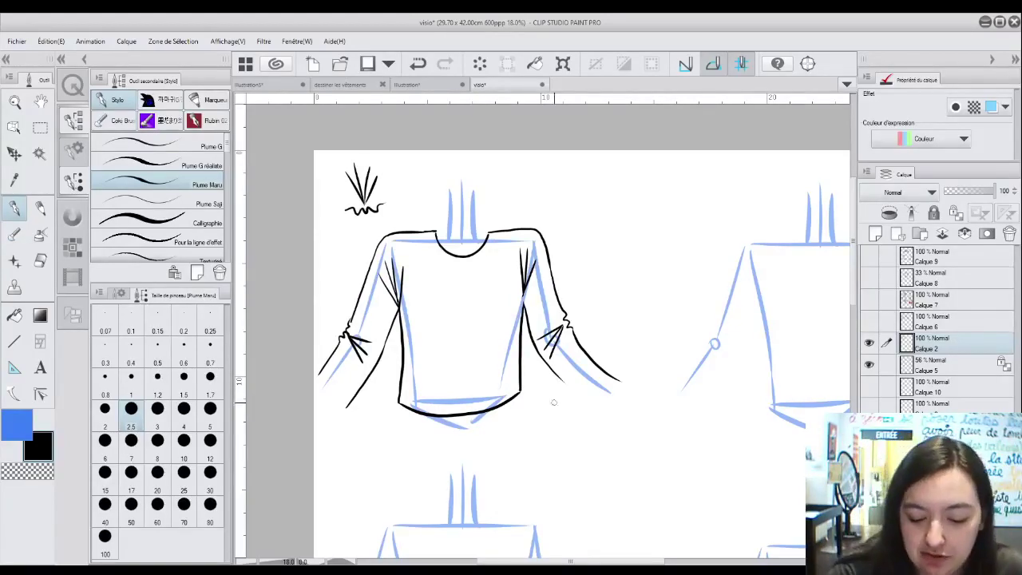
left_click_drag(436, 390, 474, 371)
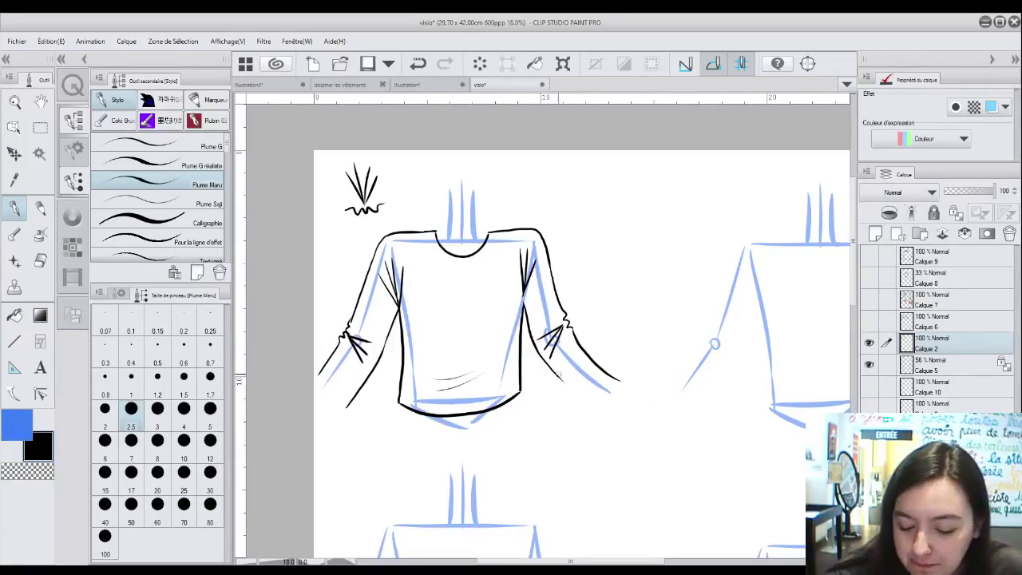
Step: Extend the sleeve on the page-right arm and draw an open hand coming out of a wide cuff opening
left_click_drag(550, 367, 596, 410)
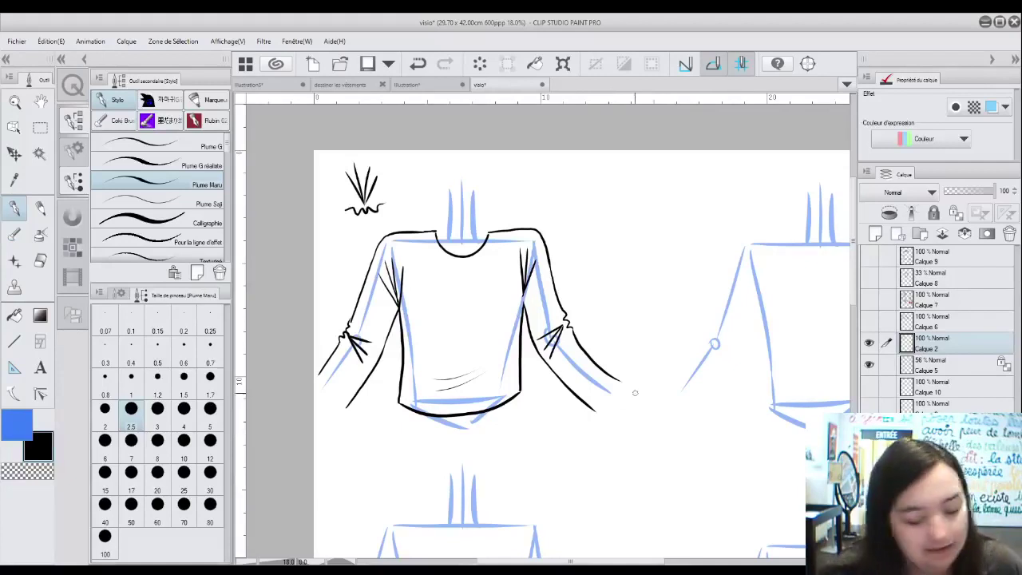
mouse_move(612, 405)
left_mouse_down()
mouse_move(632, 416)
mouse_move(664, 391)
mouse_move(663, 435)
mouse_move(641, 408)
mouse_move(672, 434)
mouse_move(679, 423)
left_mouse_up()
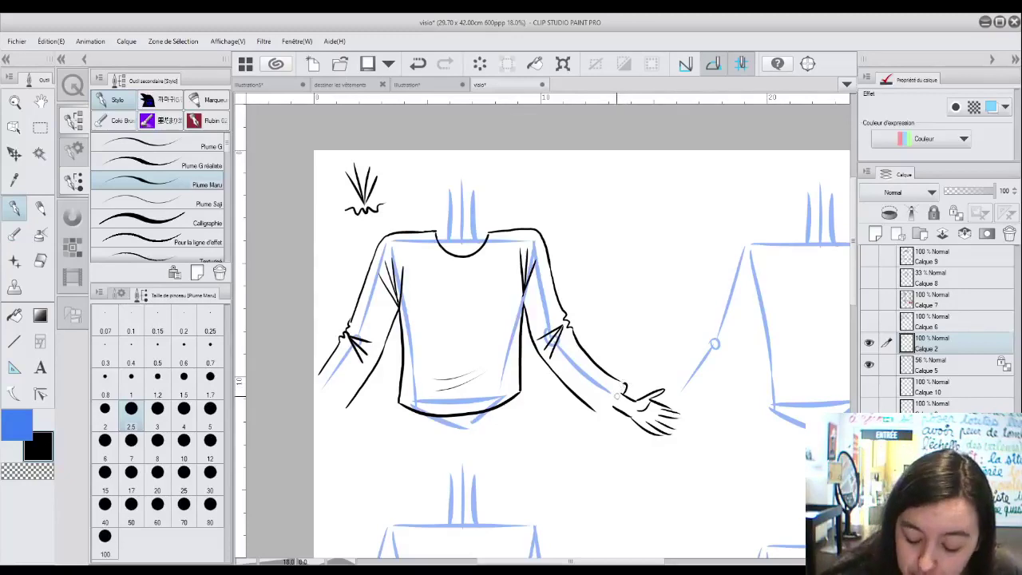
mouse_move(622, 384)
left_mouse_down()
mouse_move(604, 417)
mouse_move(626, 380)
left_mouse_up()
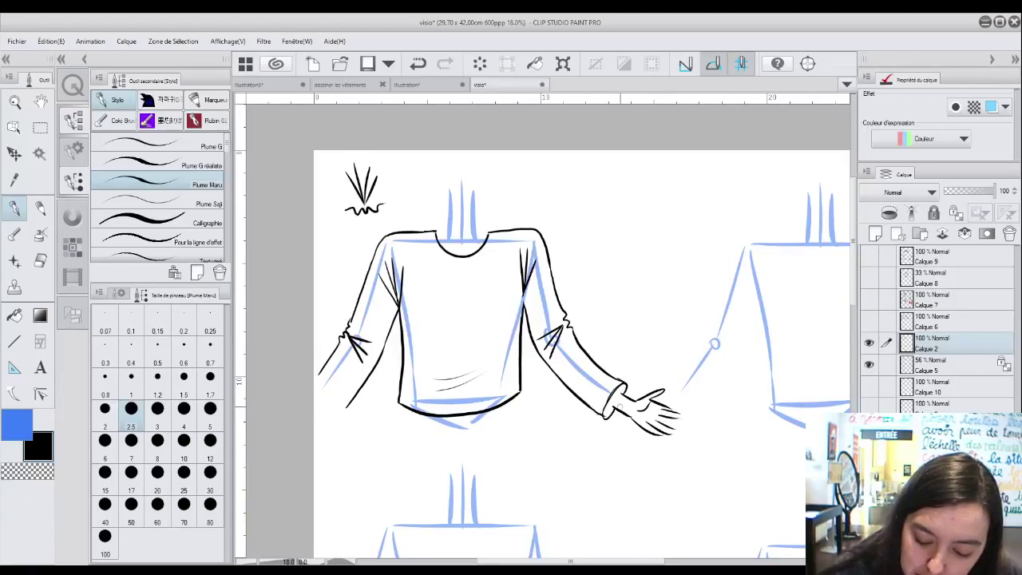
left_click_drag(609, 407, 626, 397)
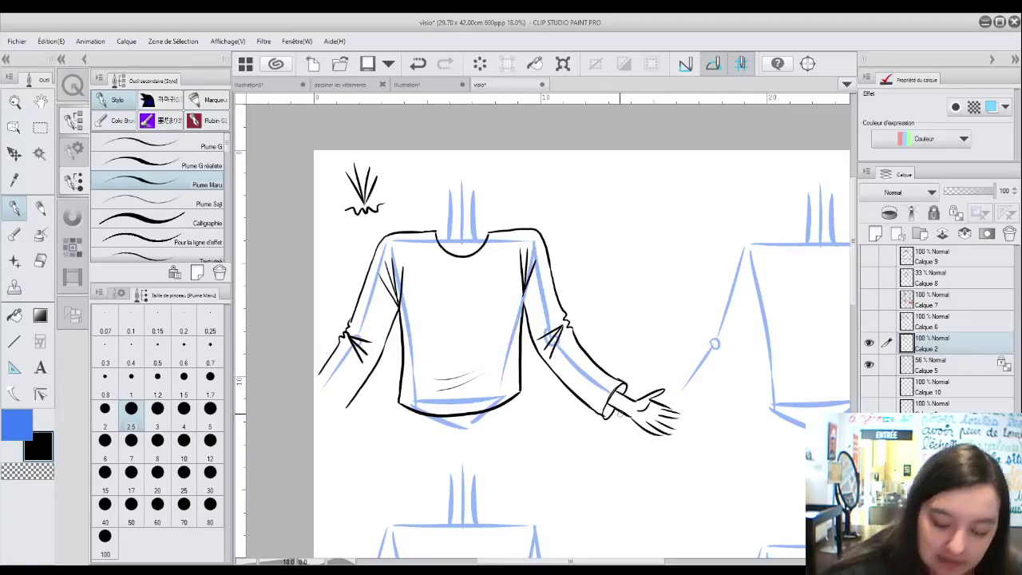
Step: Fill the two visible inner parts of the cuff around the wrist with blue
left_click(29, 419)
left_click(16, 313)
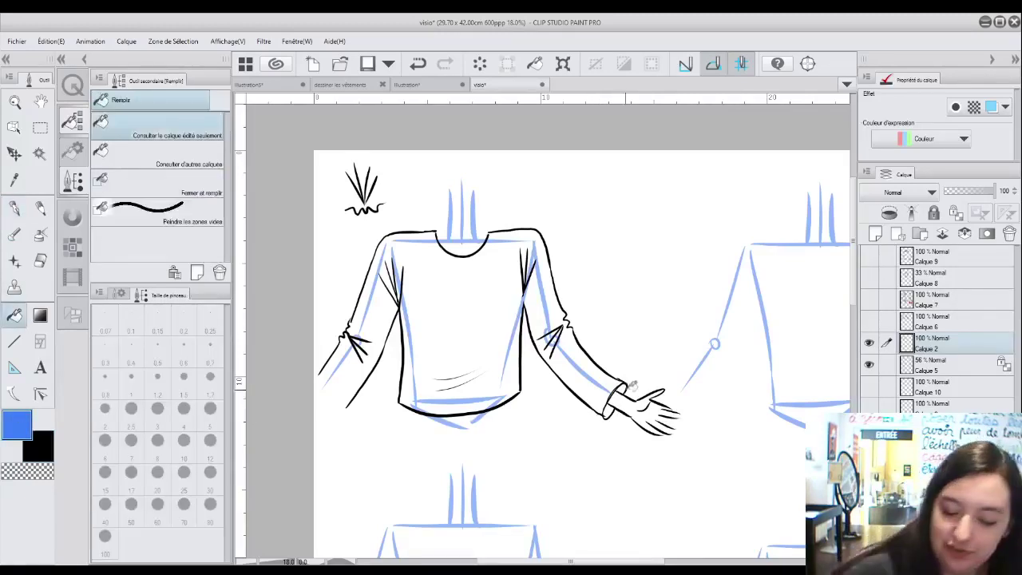
left_click(624, 388)
left_click(610, 410)
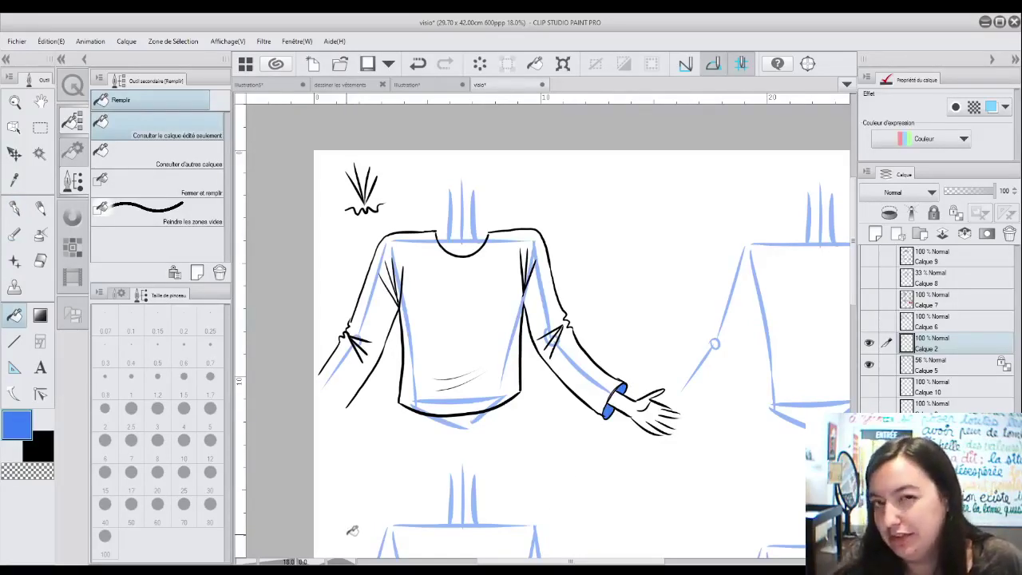
Step: Draw both sides of the neck in black pen above the first shirt's round neckline
left_click(16, 210)
left_click(40, 444)
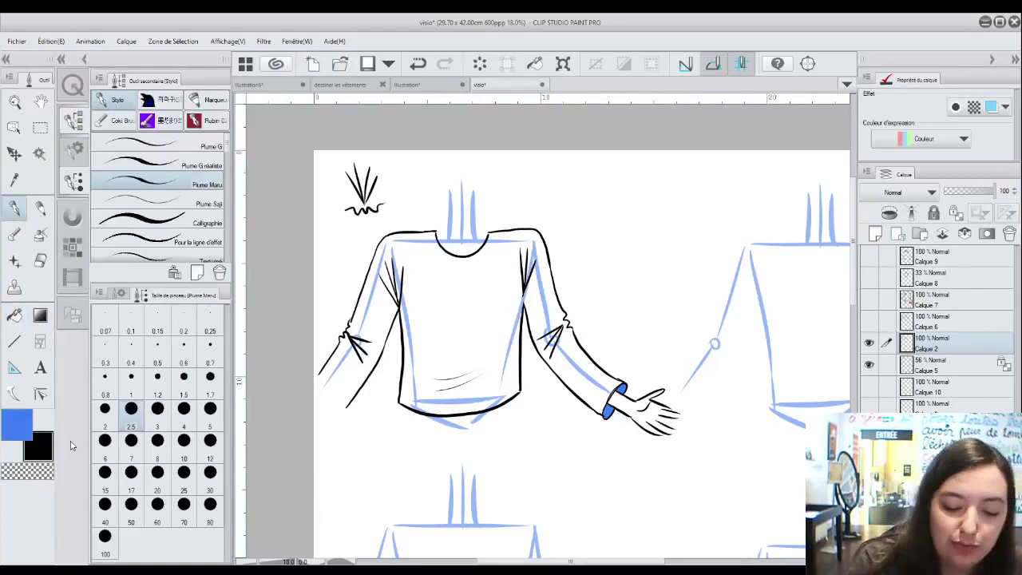
left_click_drag(440, 236, 447, 198)
left_click_drag(482, 234, 477, 196)
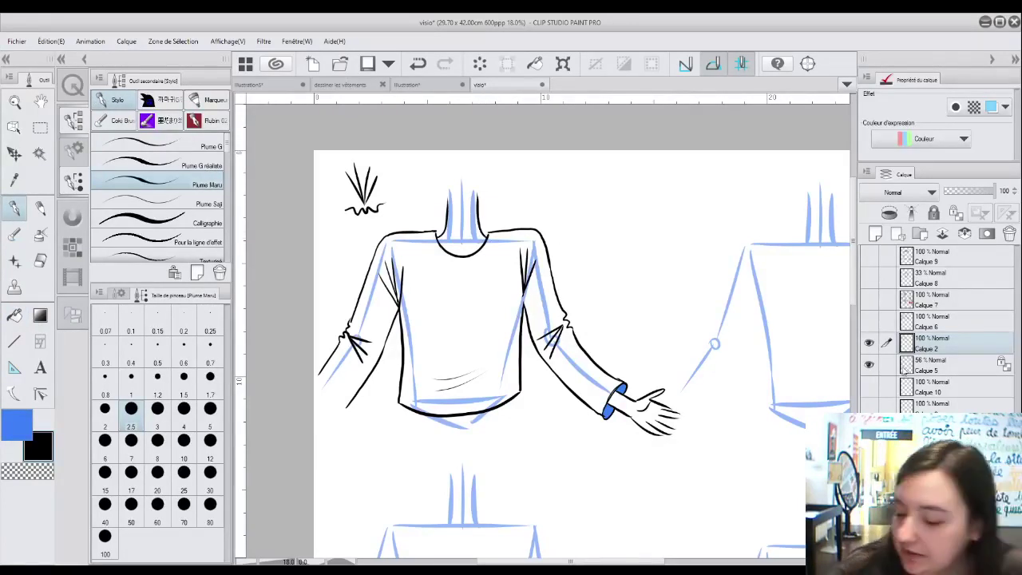
Step: Lower the opacity of Calque 5 to 26% and make Calque 2 active again
left_click(926, 365)
left_click(958, 191)
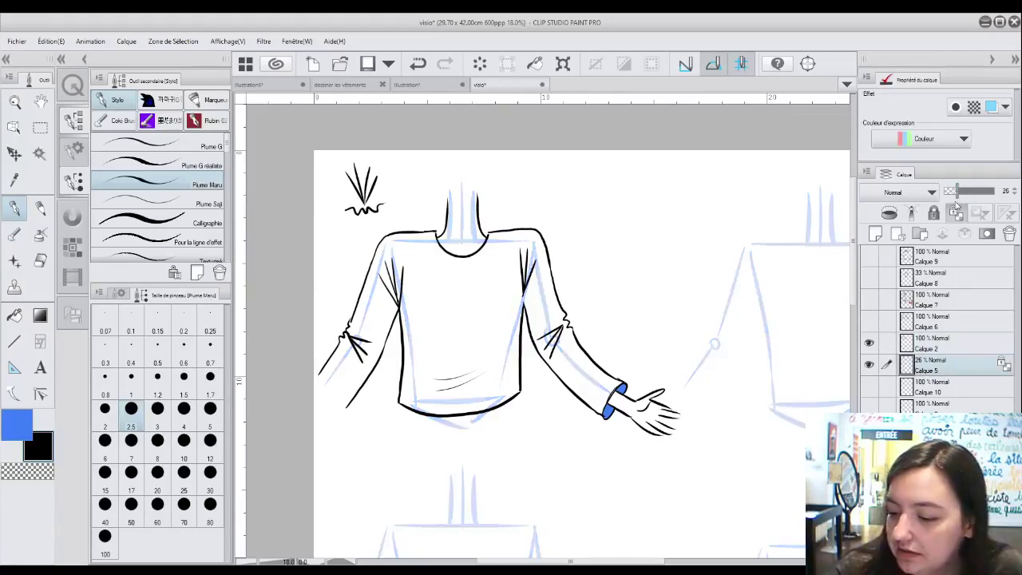
left_click(937, 348)
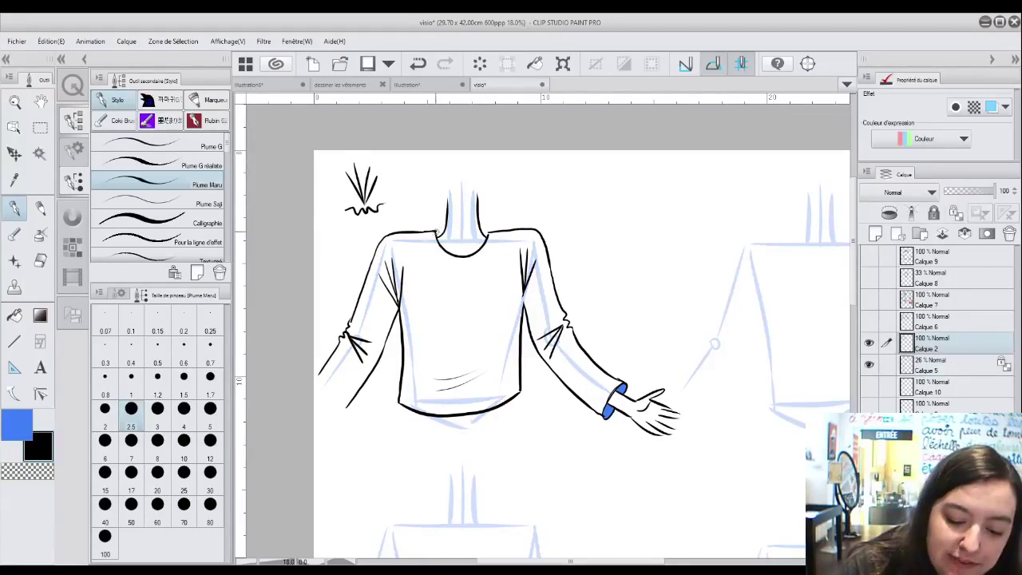
Step: Close the back of the neckline on both sides of the neck and fill the small inner collar areas with blue
left_click_drag(436, 232, 489, 234)
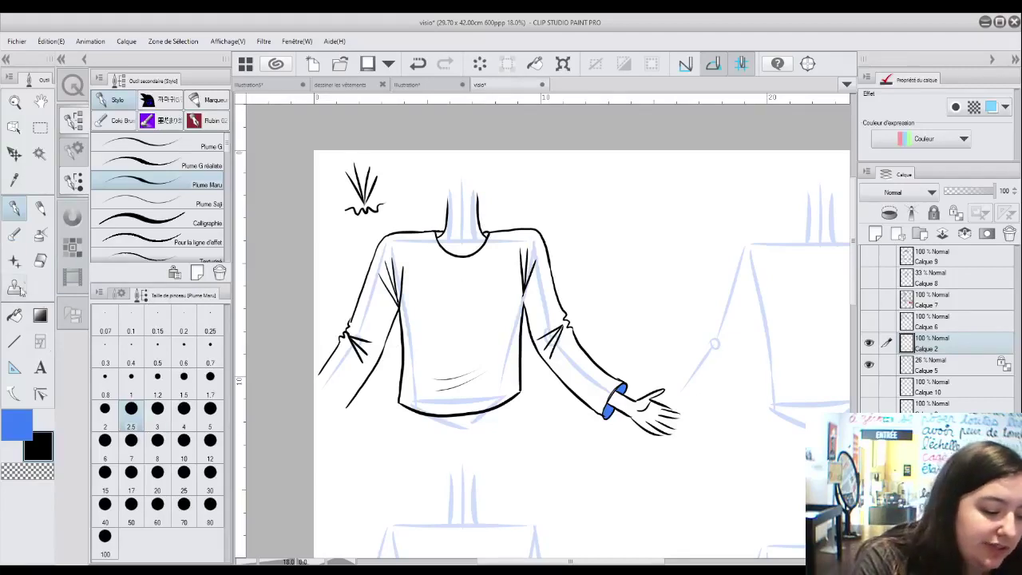
left_click(14, 316)
key("ctrl+z")
left_click(440, 232)
left_click(486, 232)
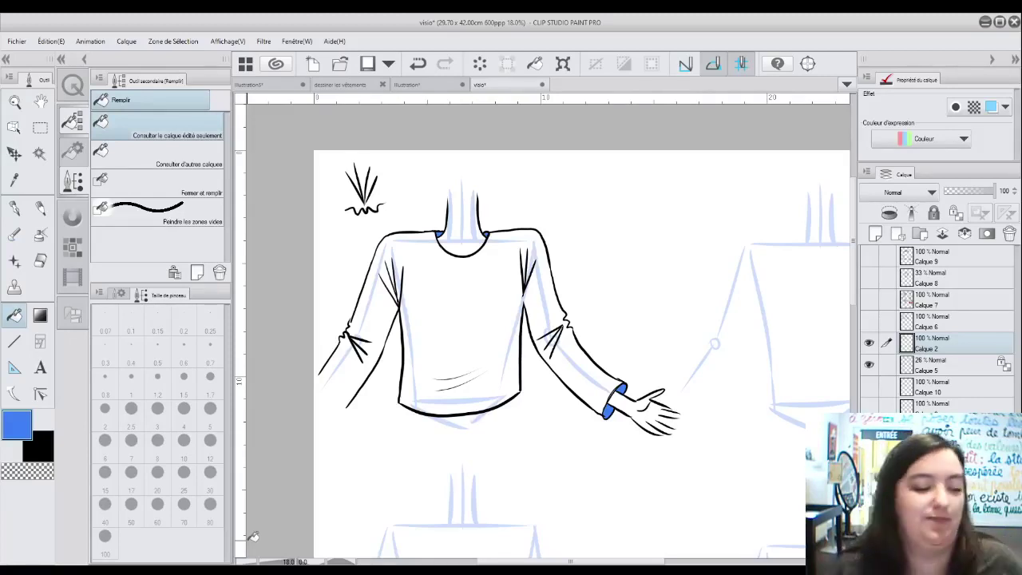
Step: On the torso beside the first shirt, draw the shoulder lines, a turtleneck collar and the neck in black pen
key("slash")
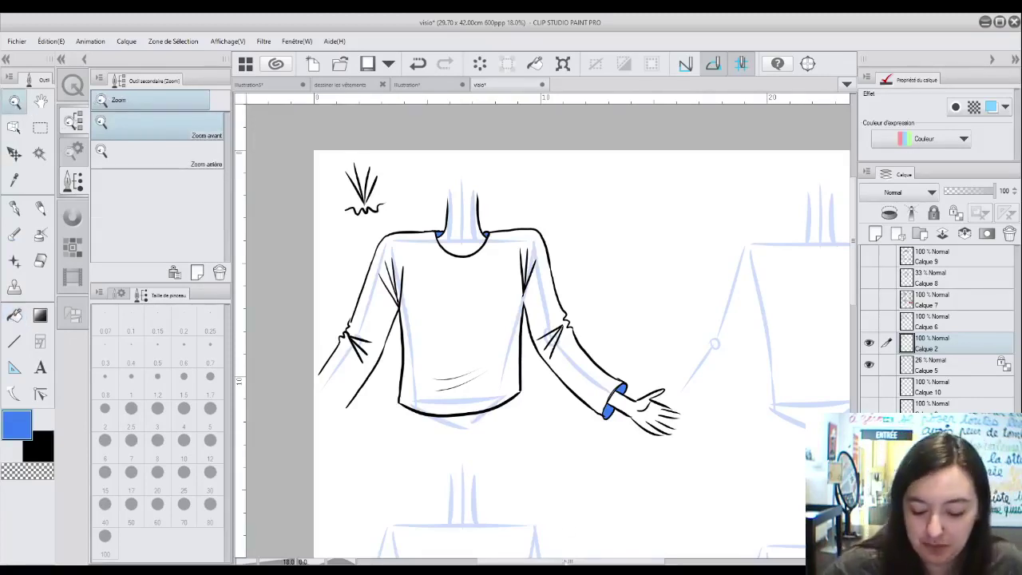
left_click_drag(562, 561, 605, 491)
left_click_drag(580, 562, 661, 564)
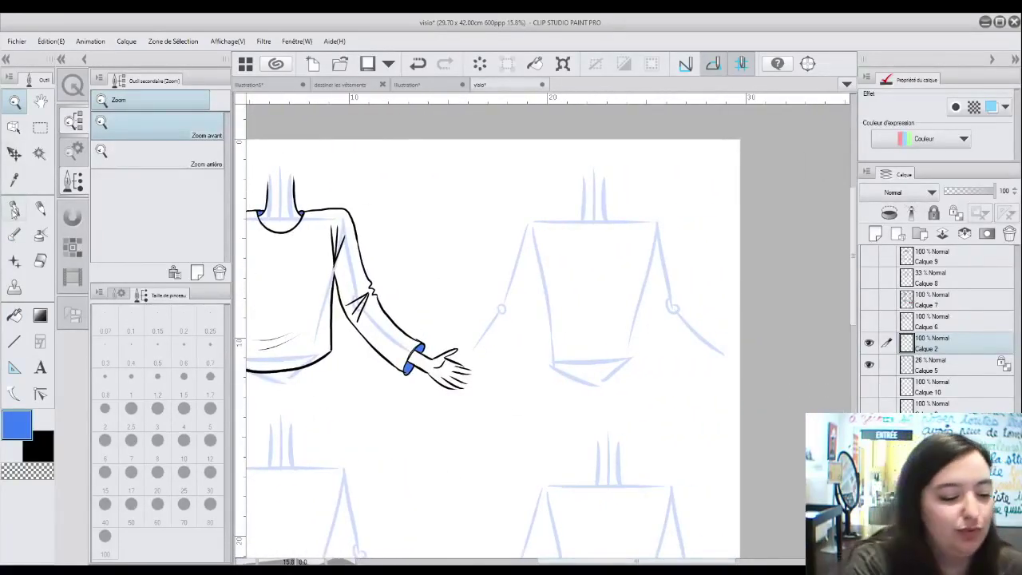
left_click(14, 209)
left_click(44, 449)
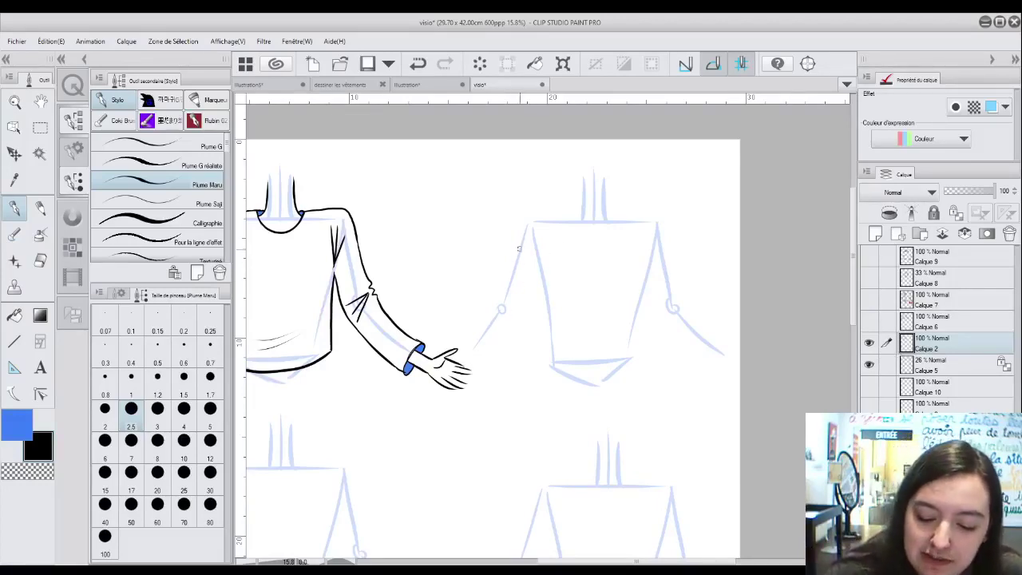
mouse_move(510, 262)
left_mouse_down()
mouse_move(533, 218)
mouse_move(563, 214)
left_mouse_up()
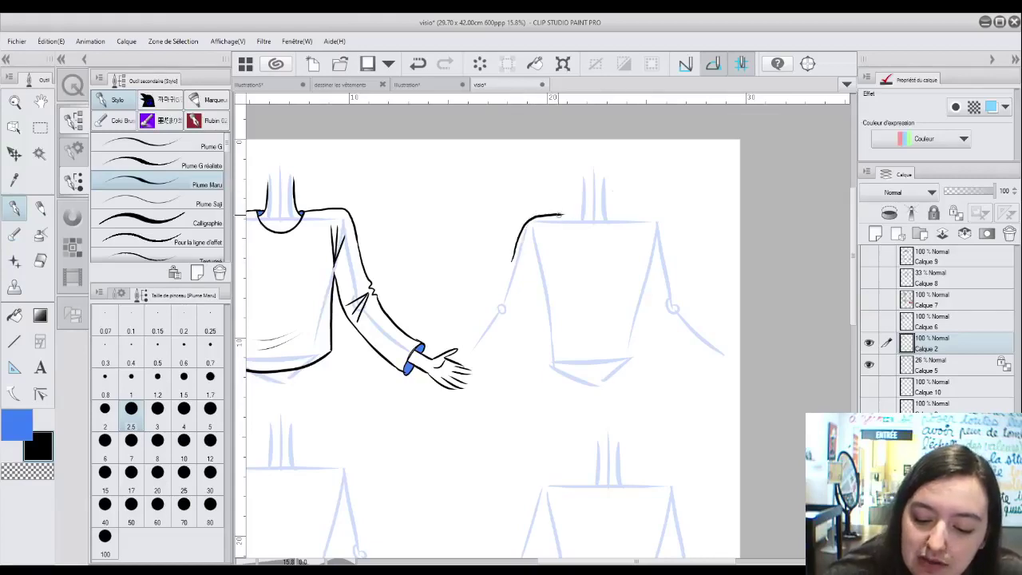
mouse_move(628, 212)
left_mouse_down()
mouse_move(656, 215)
mouse_move(670, 256)
left_mouse_up()
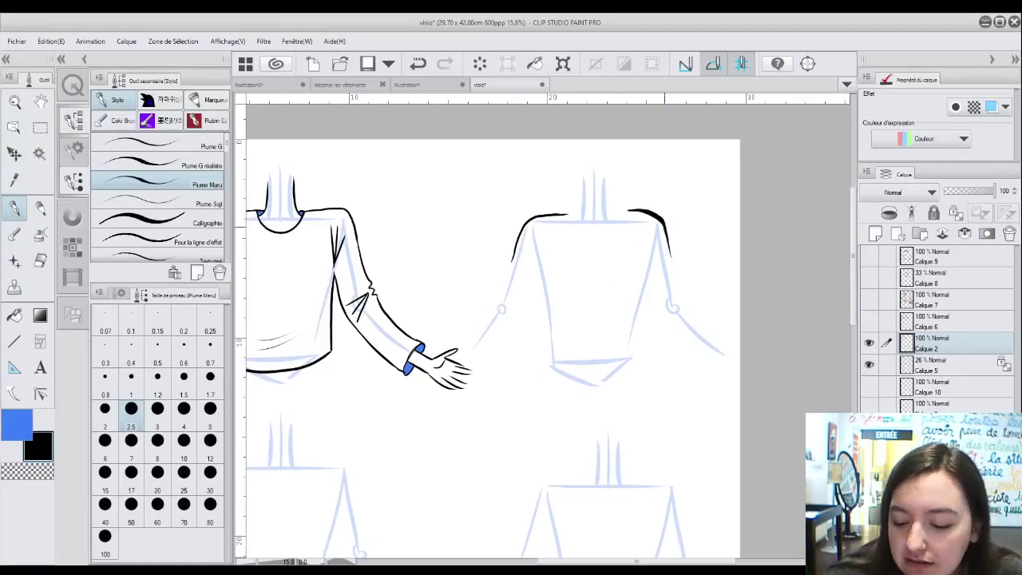
key("ctrl+z")
left_click_drag(671, 245, 674, 259)
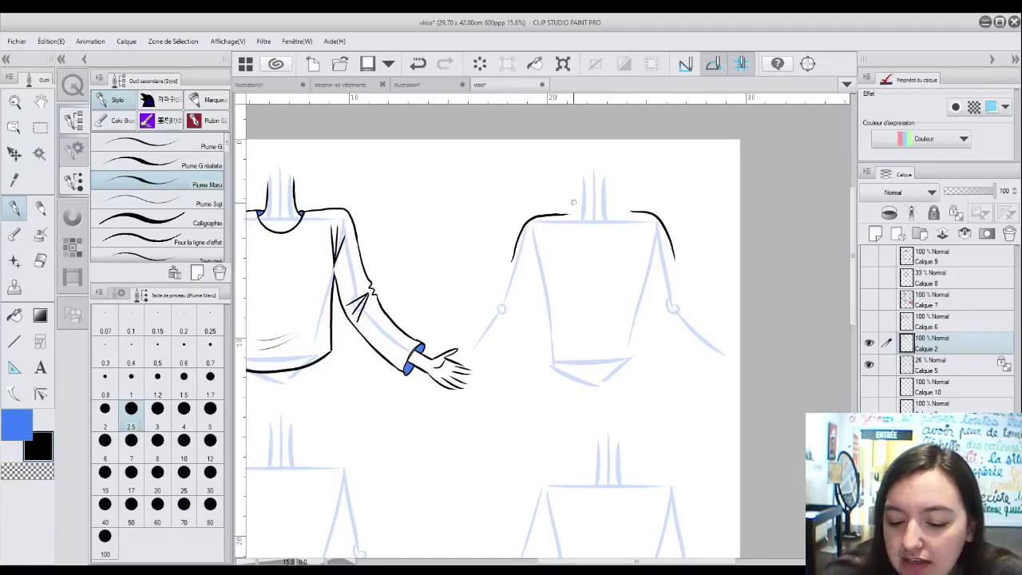
mouse_move(575, 192)
left_mouse_down()
mouse_move(568, 217)
mouse_move(594, 228)
mouse_move(619, 219)
mouse_move(623, 202)
mouse_move(608, 192)
mouse_move(617, 194)
mouse_move(582, 176)
mouse_move(610, 175)
left_mouse_up()
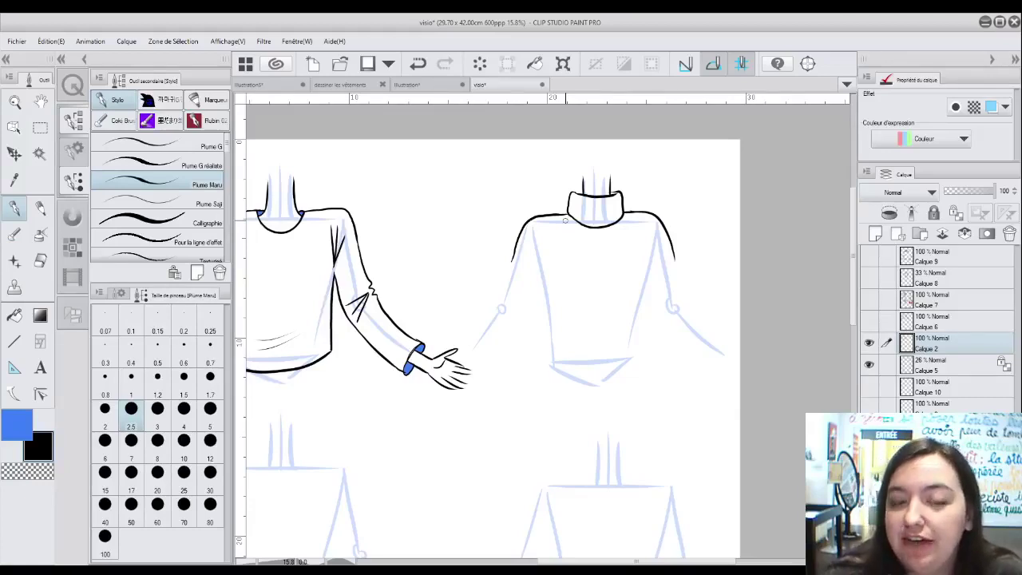
Step: Add vertical ribbing to the turtleneck collar and draw fold lines at both armholes of the sweater in black pen
mouse_move(575, 195)
left_mouse_down()
mouse_move(595, 218)
mouse_move(604, 203)
mouse_move(607, 217)
mouse_move(626, 206)
mouse_move(617, 195)
mouse_move(620, 222)
left_mouse_up()
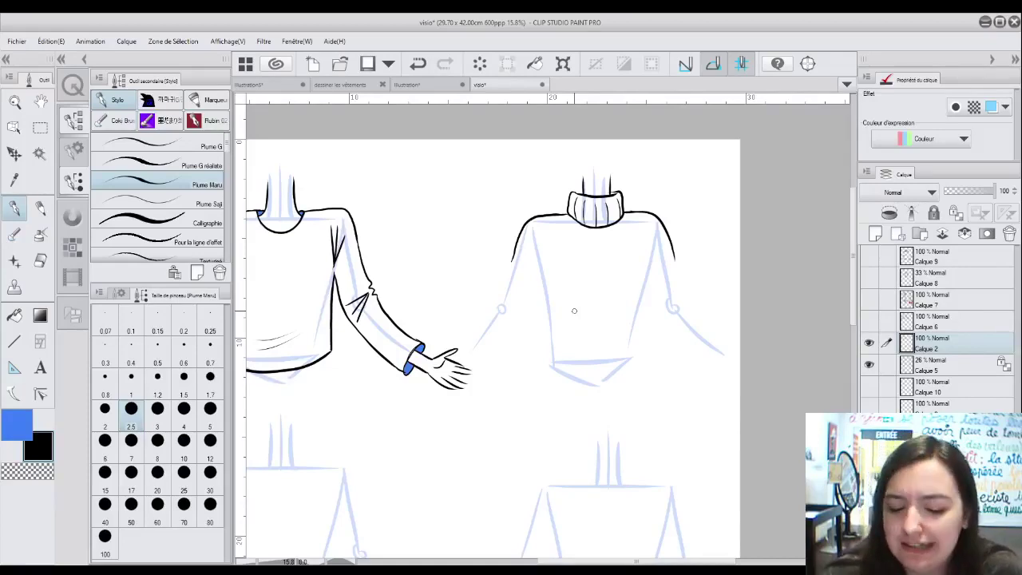
left_click_drag(527, 237, 543, 278)
left_click_drag(648, 230, 654, 281)
left_click_drag(660, 237, 655, 279)
Step: Draw the sweater's wavy sides and curved hem, finishing the hem with a narrow ribbed band
mouse_move(543, 276)
left_mouse_down()
mouse_move(549, 367)
mouse_move(627, 372)
mouse_move(640, 363)
left_mouse_up()
left_click_drag(648, 284, 646, 356)
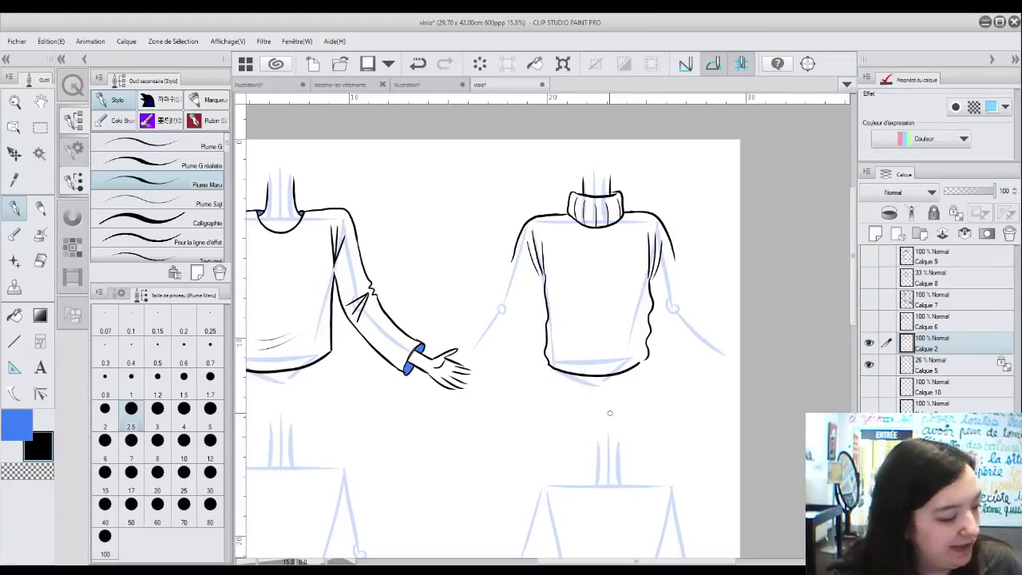
left_click_drag(641, 363, 649, 357)
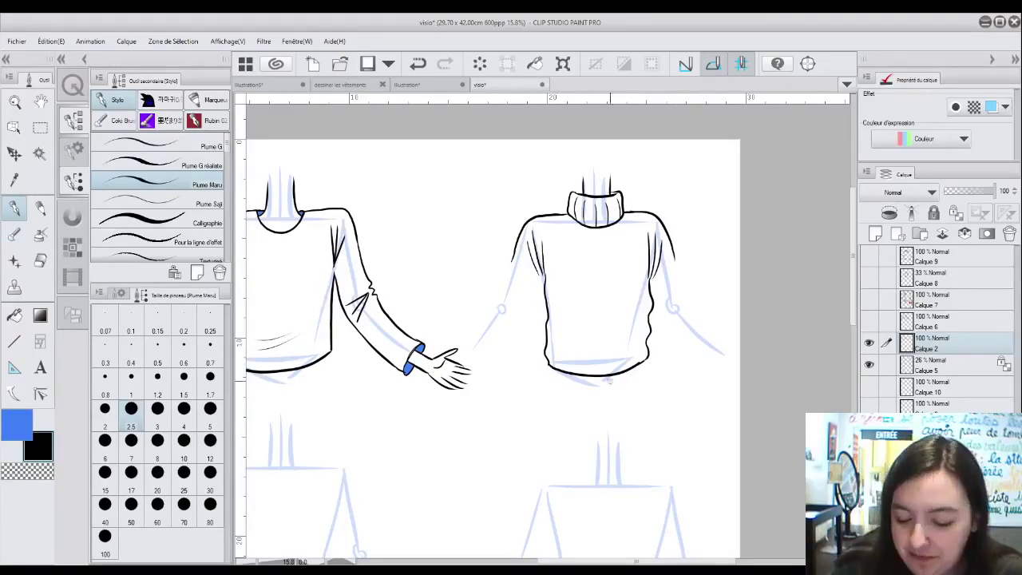
mouse_move(546, 358)
left_mouse_down()
mouse_move(576, 371)
mouse_move(637, 361)
left_mouse_up()
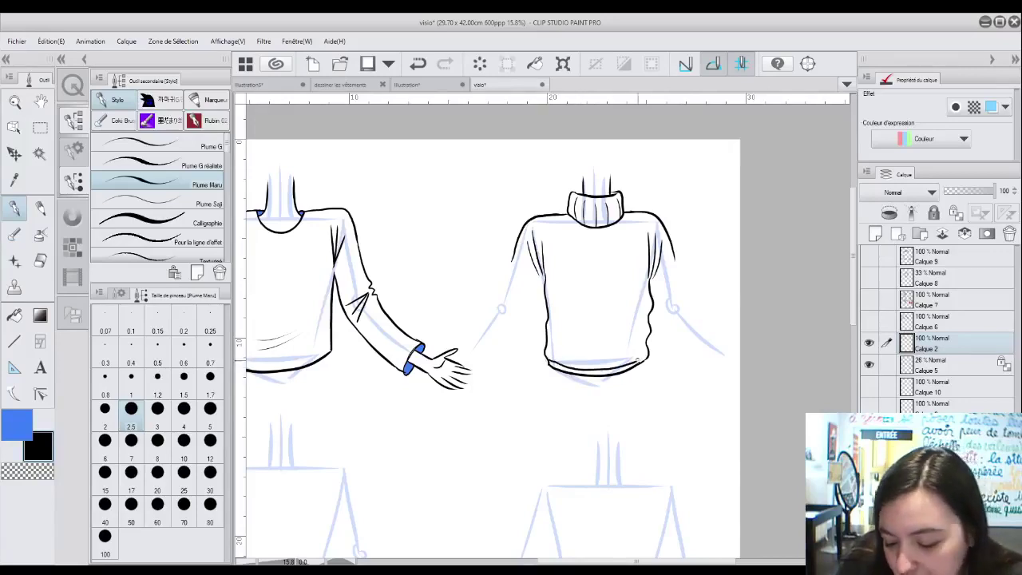
left_click_drag(557, 366, 603, 371)
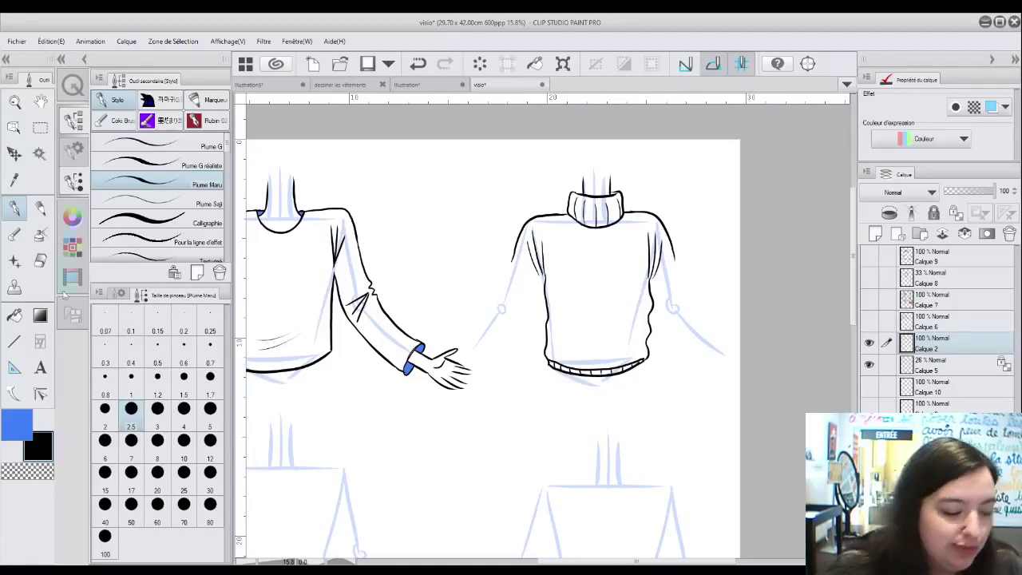
Step: Erase the hand drawn at the end of the first shirt's blue-lined sleeve, leaving only short wrist lines
left_click(39, 260)
mouse_move(471, 358)
left_mouse_down()
mouse_move(453, 378)
mouse_move(450, 347)
mouse_move(440, 353)
mouse_move(419, 403)
left_mouse_up()
Step: Draw the wrist lines and a folded cuff in black pen at the end of the sweater's left-hand arm guide
left_click(16, 212)
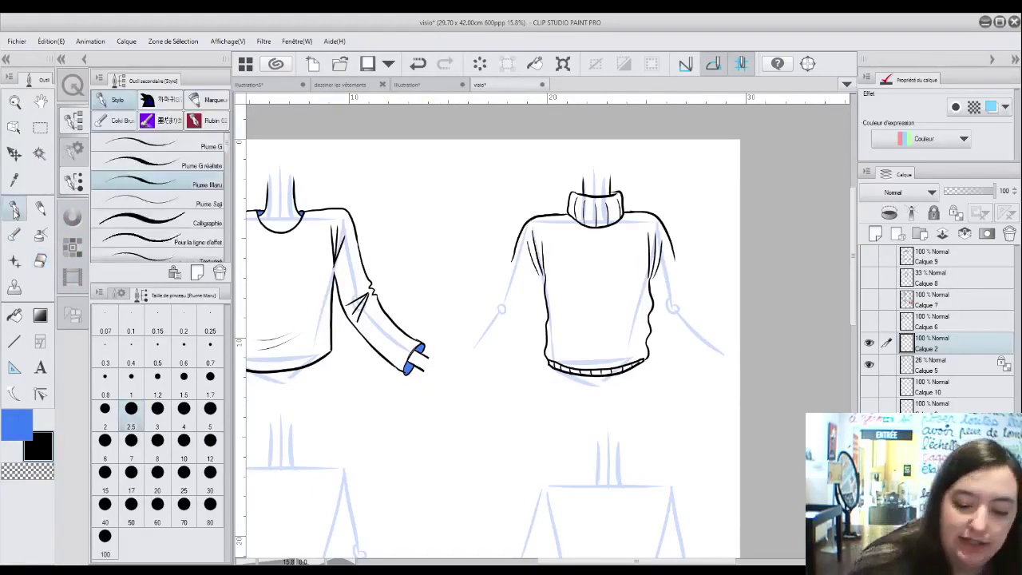
left_click_drag(466, 369, 457, 379)
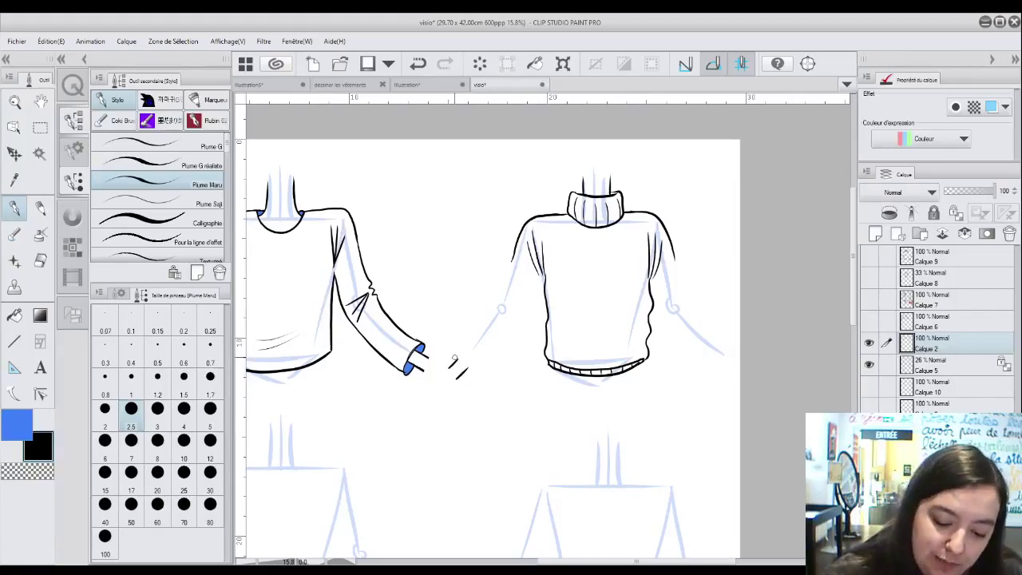
mouse_move(466, 373)
left_mouse_down()
mouse_move(480, 368)
mouse_move(469, 352)
mouse_move(479, 370)
left_mouse_up()
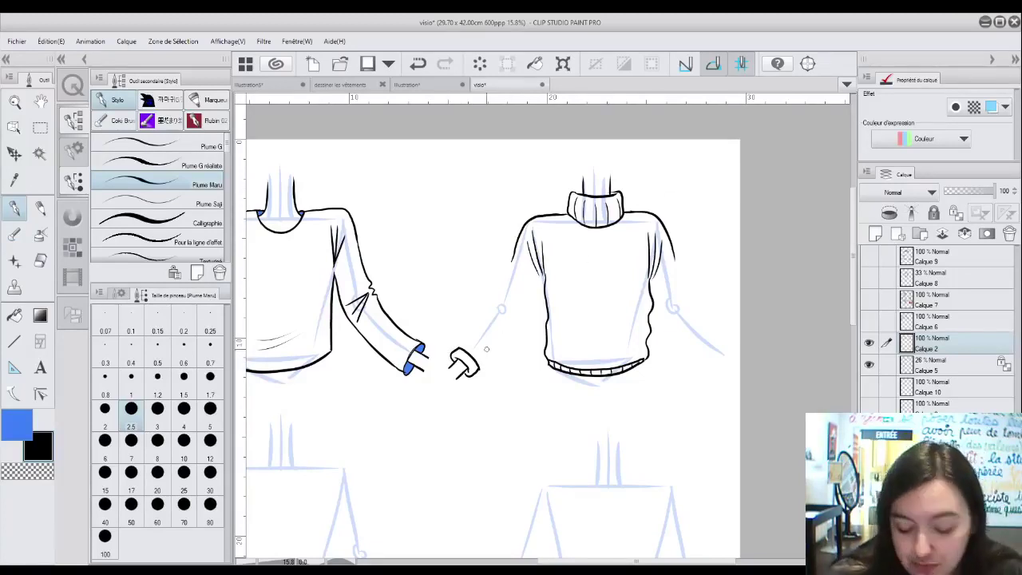
Step: Sketch a separate neck with an enlarged folded turtleneck collar in the empty space between the two tops
mouse_move(452, 166)
left_mouse_down()
mouse_move(455, 195)
mouse_move(480, 191)
mouse_move(445, 195)
mouse_move(488, 183)
left_mouse_up()
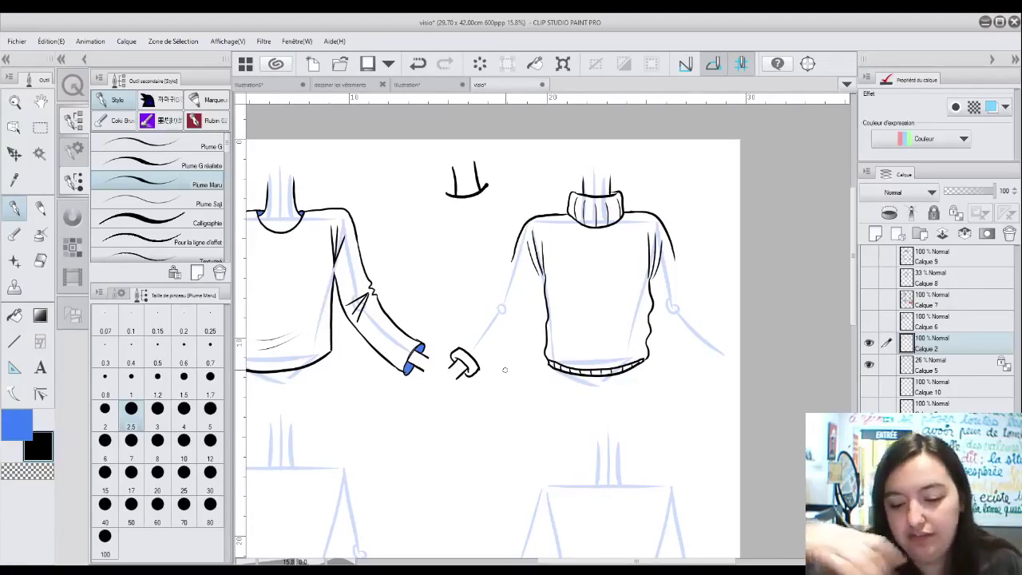
left_click_drag(441, 184, 445, 218)
left_click_drag(481, 177, 502, 207)
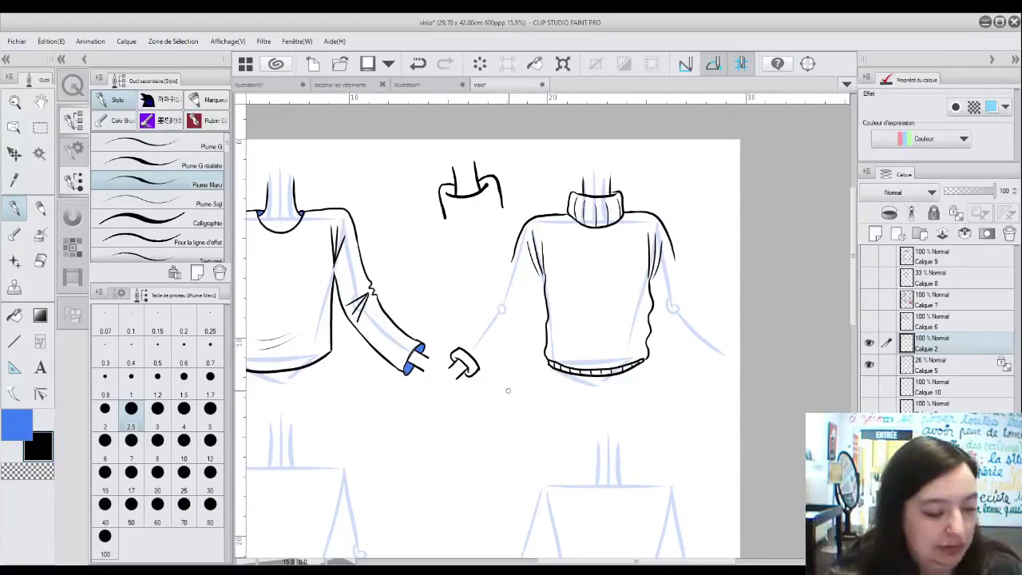
mouse_move(444, 216)
left_mouse_down()
mouse_move(487, 225)
mouse_move(501, 204)
left_mouse_up()
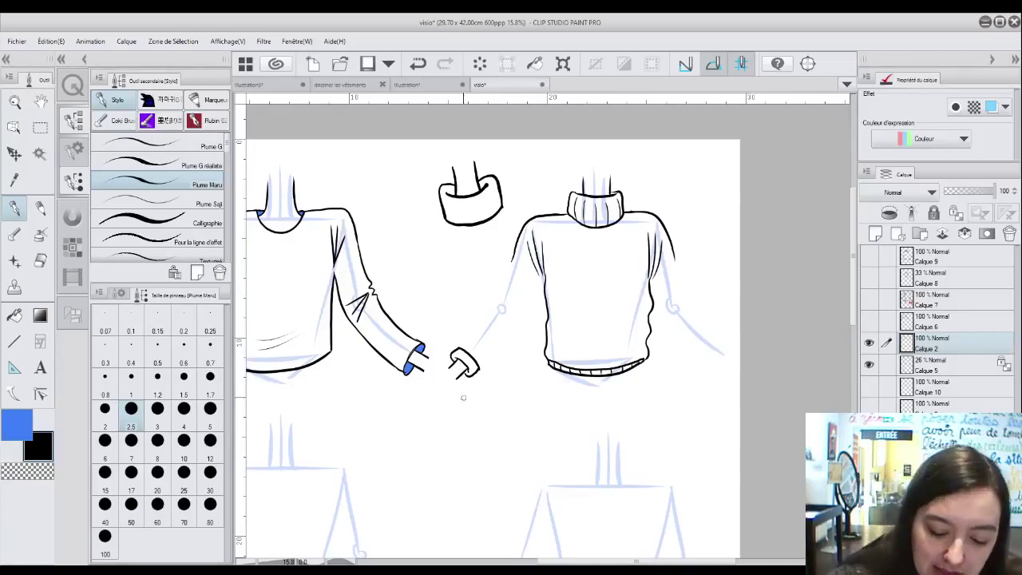
Step: Rib the sweater's left-hand cuff and draw both loose, puffed sleeves, adding a matching ribbed cuff on the other arm
left_click_drag(453, 352, 471, 364)
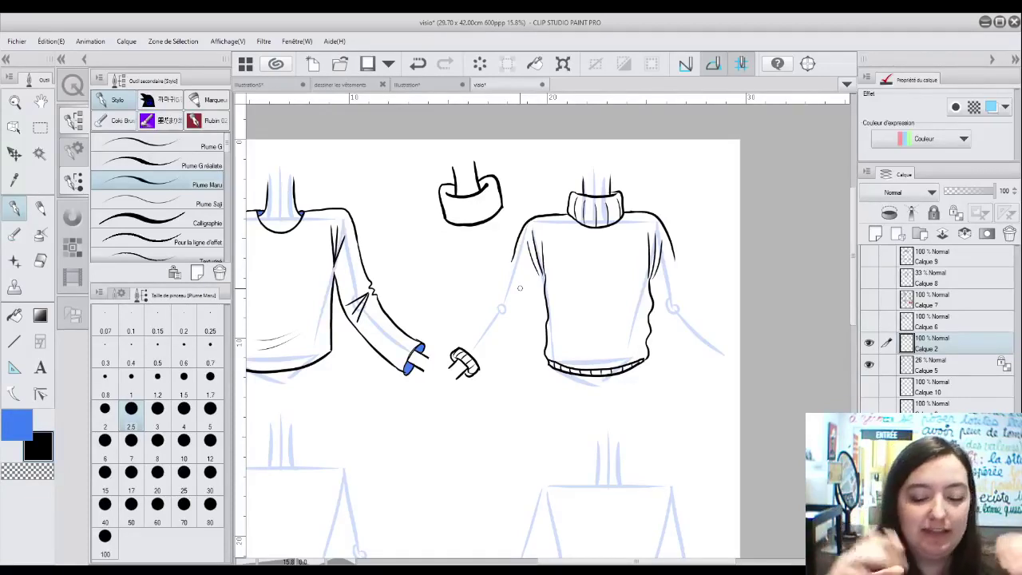
mouse_move(459, 350)
left_mouse_down()
mouse_move(463, 319)
mouse_move(494, 293)
mouse_move(516, 240)
left_mouse_up()
mouse_move(480, 364)
left_mouse_down()
mouse_move(512, 335)
mouse_move(536, 266)
left_mouse_up()
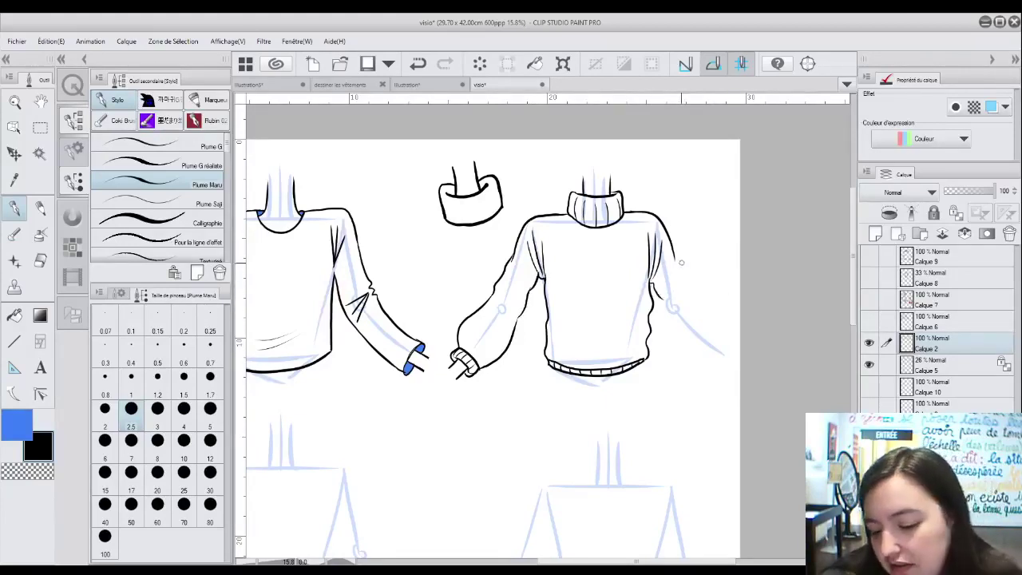
mouse_move(674, 253)
left_mouse_down()
mouse_move(699, 306)
mouse_move(671, 331)
mouse_move(709, 366)
mouse_move(734, 348)
mouse_move(726, 372)
mouse_move(738, 350)
mouse_move(737, 372)
left_mouse_up()
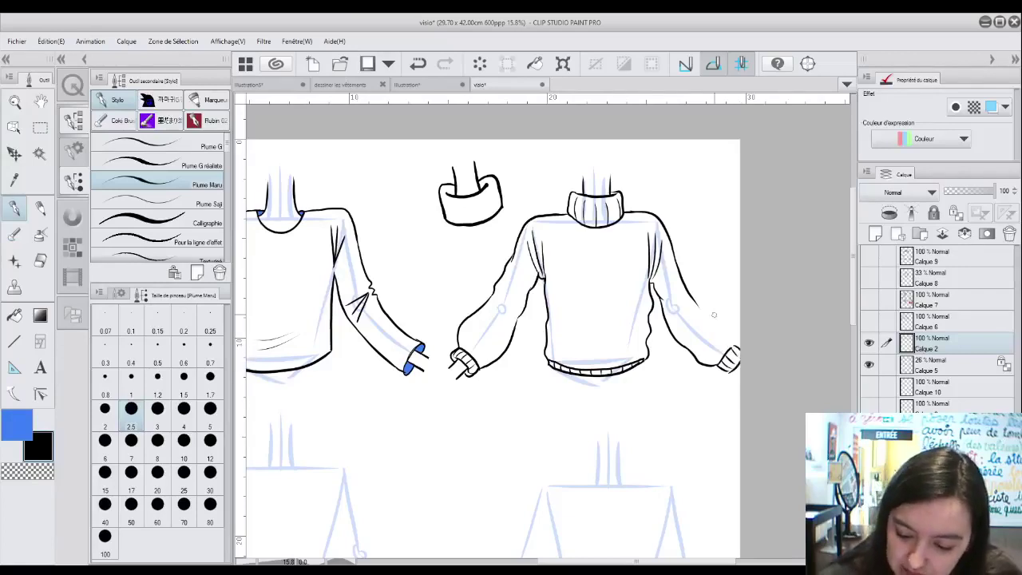
left_click_drag(698, 304, 735, 346)
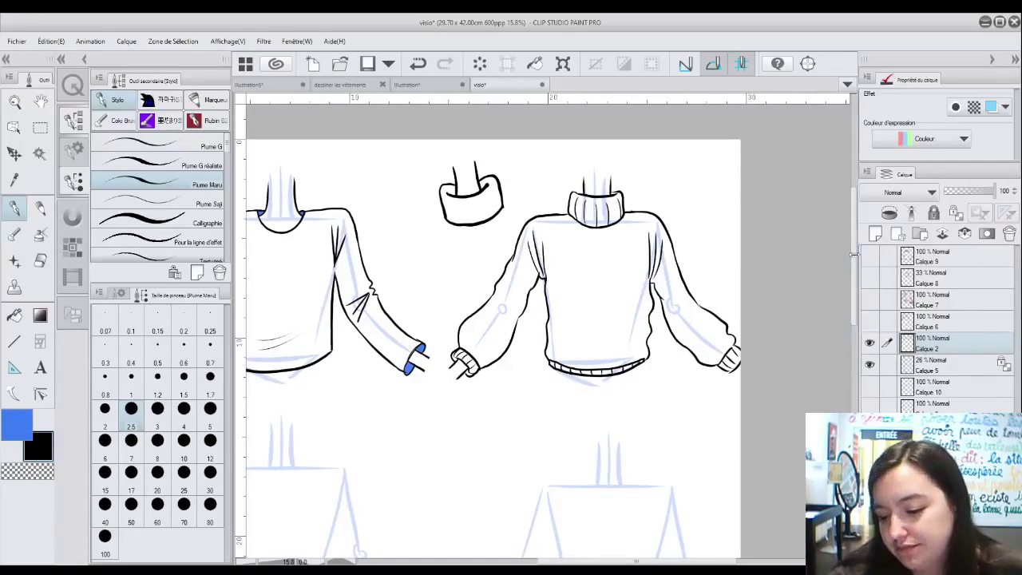
Step: On the torso template below the first shirt, draw thin angular shoulder lines and the short left-hand edge of a shirt collar
left_click_drag(635, 561, 591, 561)
left_click_drag(853, 303, 851, 359)
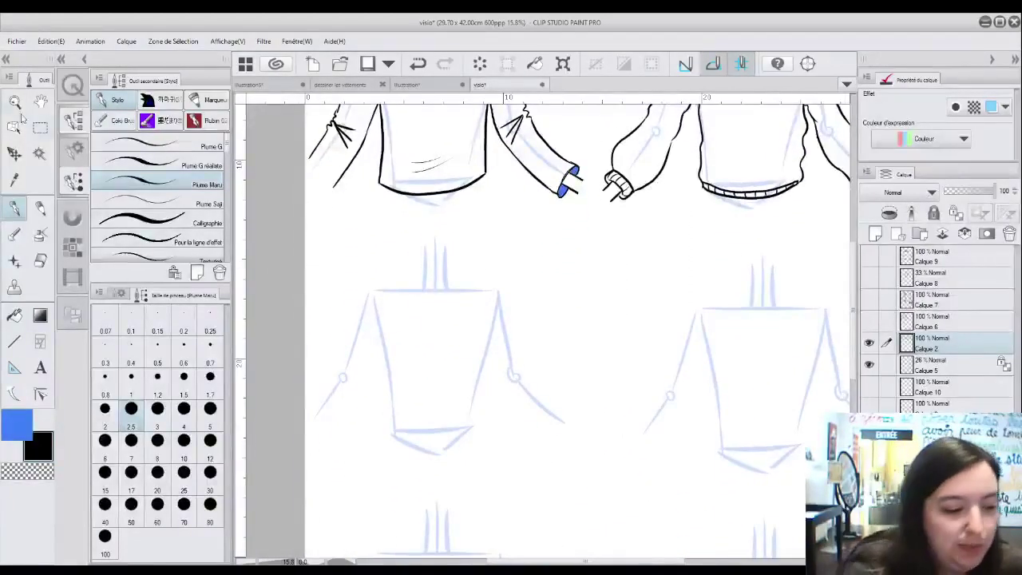
key("ctrl+space")
left_click(453, 329)
left_click(453, 329)
left_click_drag(609, 559, 573, 558)
left_click(15, 209)
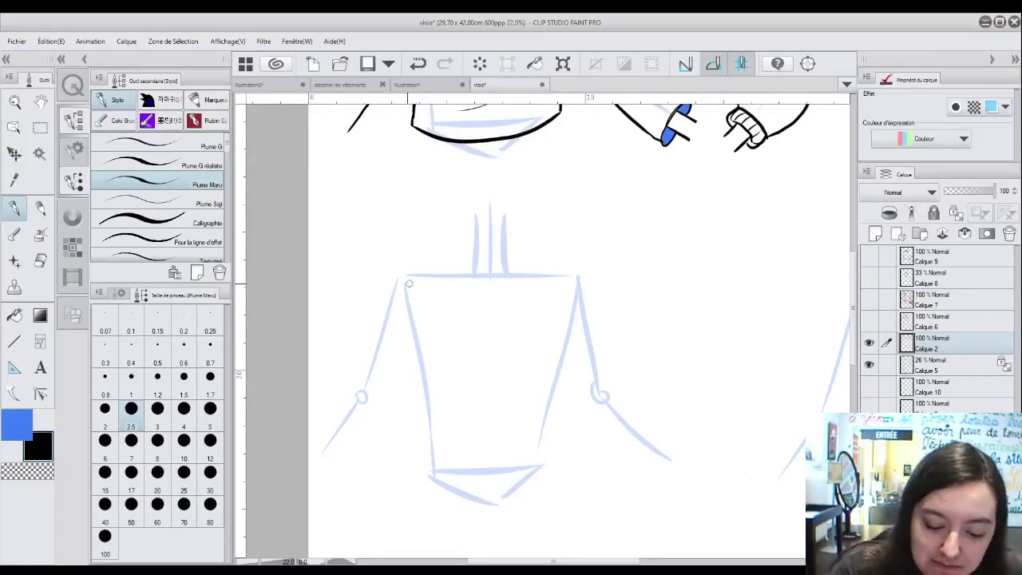
mouse_move(380, 306)
left_mouse_down()
mouse_move(396, 273)
mouse_move(455, 263)
left_mouse_up()
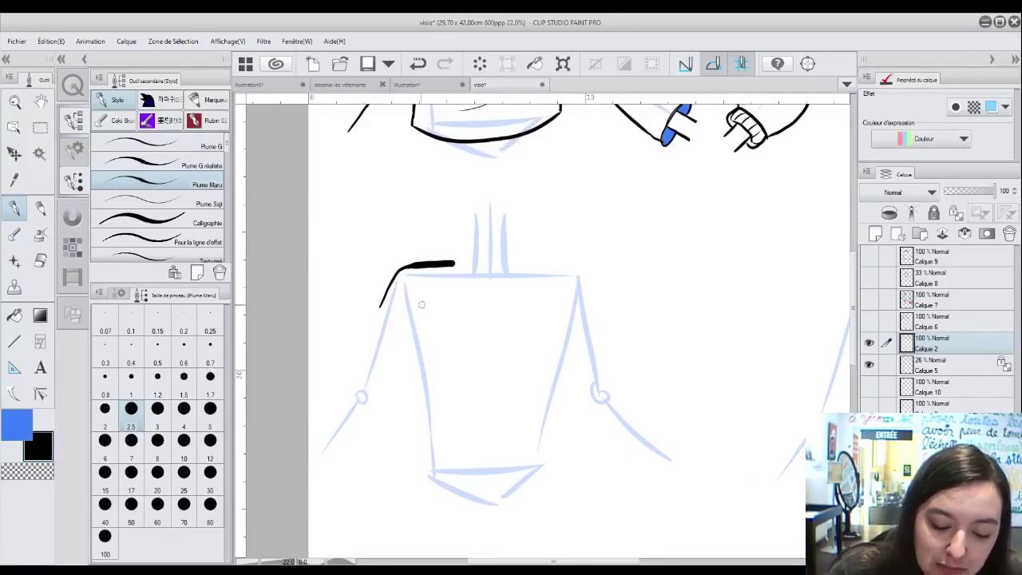
key("ctrl+z")
mouse_move(378, 306)
left_mouse_down()
mouse_move(405, 268)
mouse_move(397, 267)
mouse_move(457, 266)
left_mouse_up()
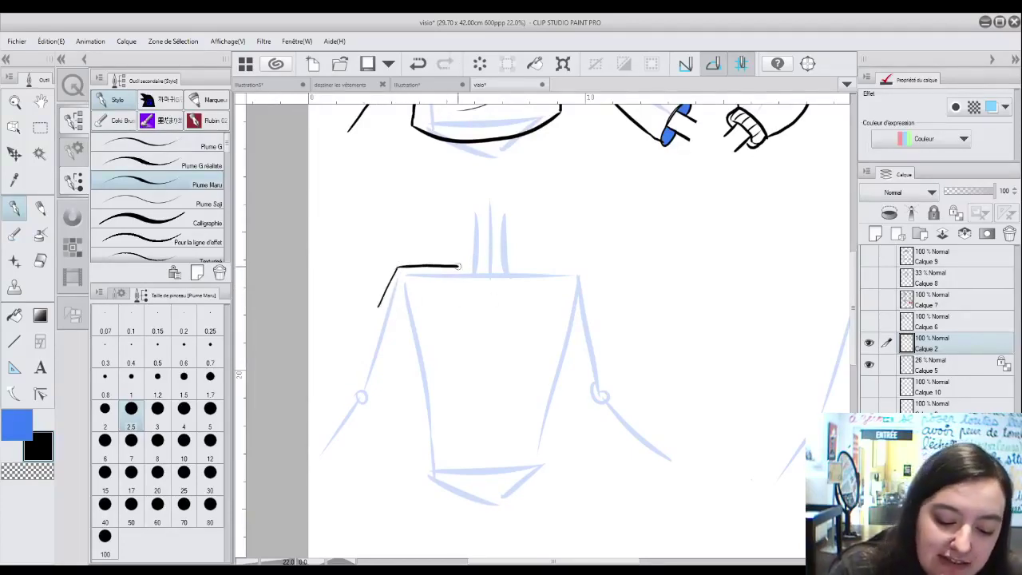
mouse_move(522, 263)
left_mouse_down()
mouse_move(572, 265)
mouse_move(589, 319)
left_mouse_up()
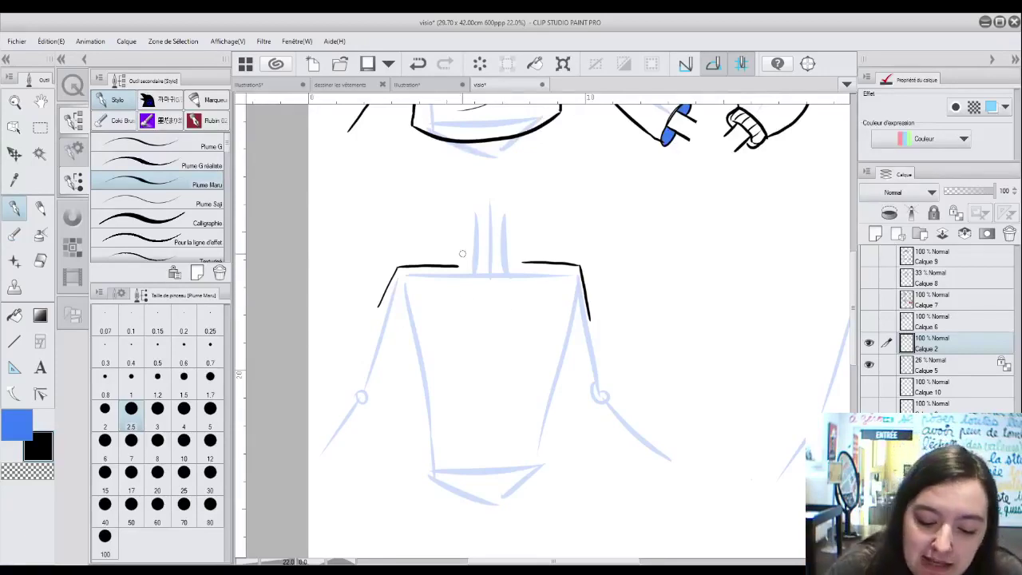
left_click_drag(458, 266, 464, 245)
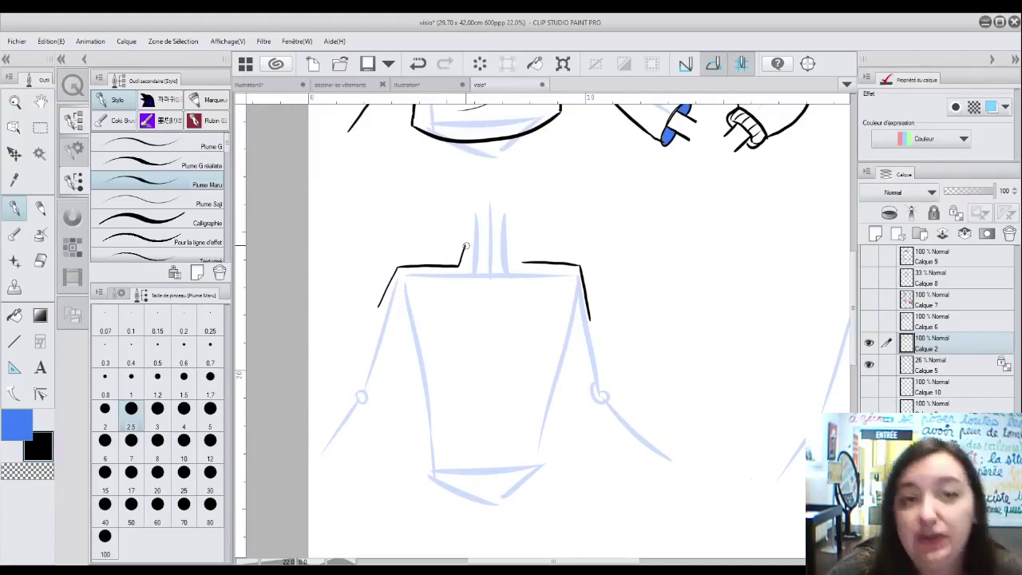
mouse_move(379, 243)
left_mouse_down()
mouse_move(411, 217)
mouse_move(451, 216)
mouse_move(461, 180)
mouse_move(470, 191)
left_mouse_up()
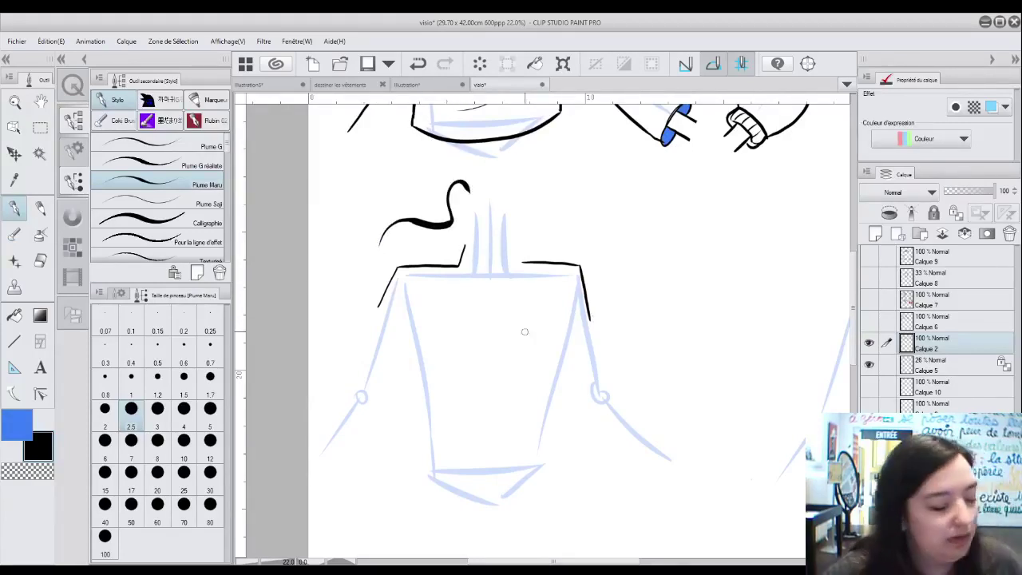
key("ctrl+z")
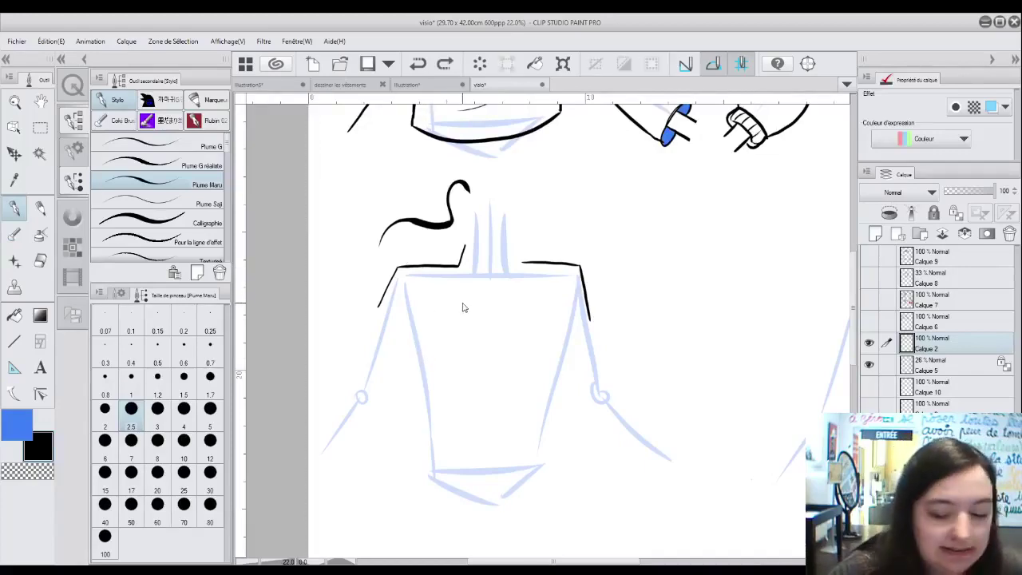
key("ctrl+z")
mouse_move(374, 266)
left_mouse_down()
mouse_move(392, 228)
mouse_move(457, 211)
left_mouse_up()
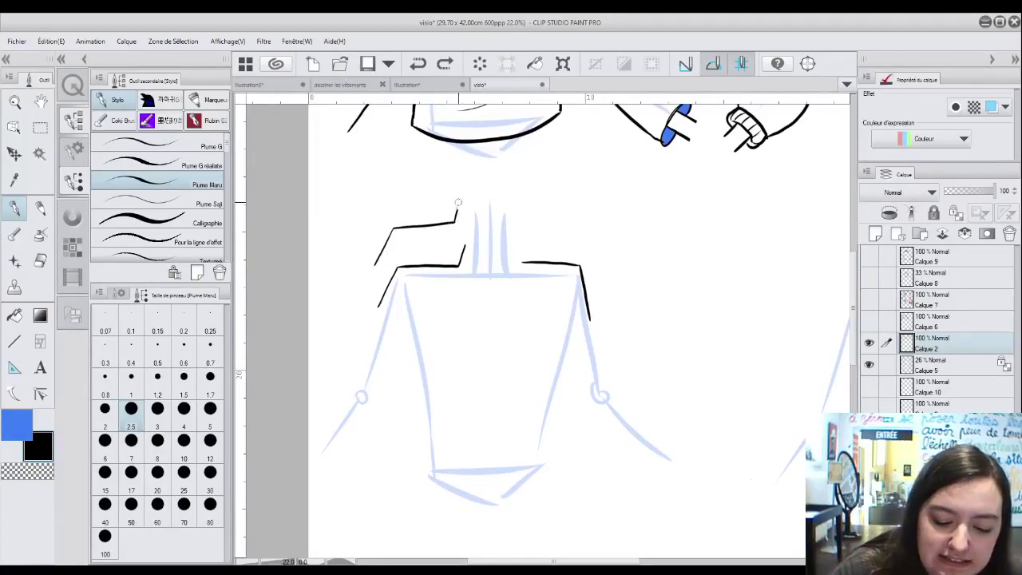
key("ctrl+z")
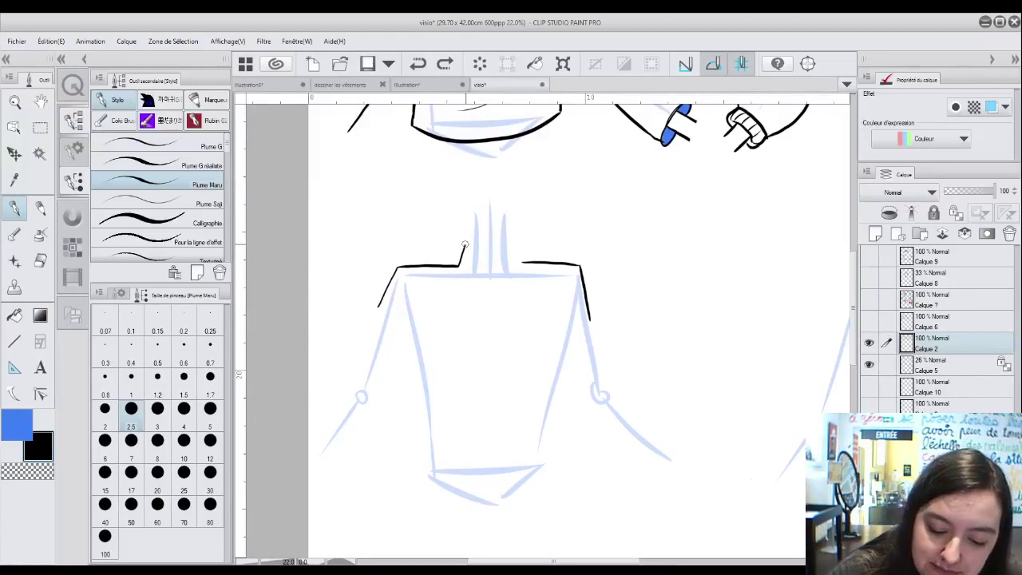
Step: Draw the V-shaped top edge of the shirt collar and its two pointed flaps with a small button on each
mouse_move(465, 243)
left_mouse_down()
mouse_move(491, 253)
mouse_move(473, 247)
mouse_move(522, 262)
left_mouse_up()
key("ctrl+z")
left_click_drag(563, 200, 601, 193)
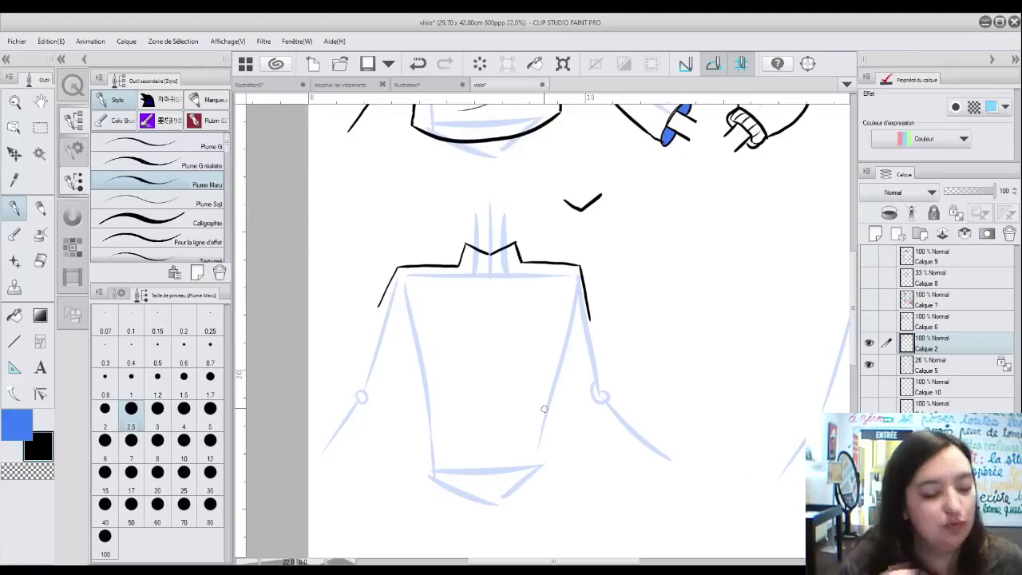
key("ctrl+z")
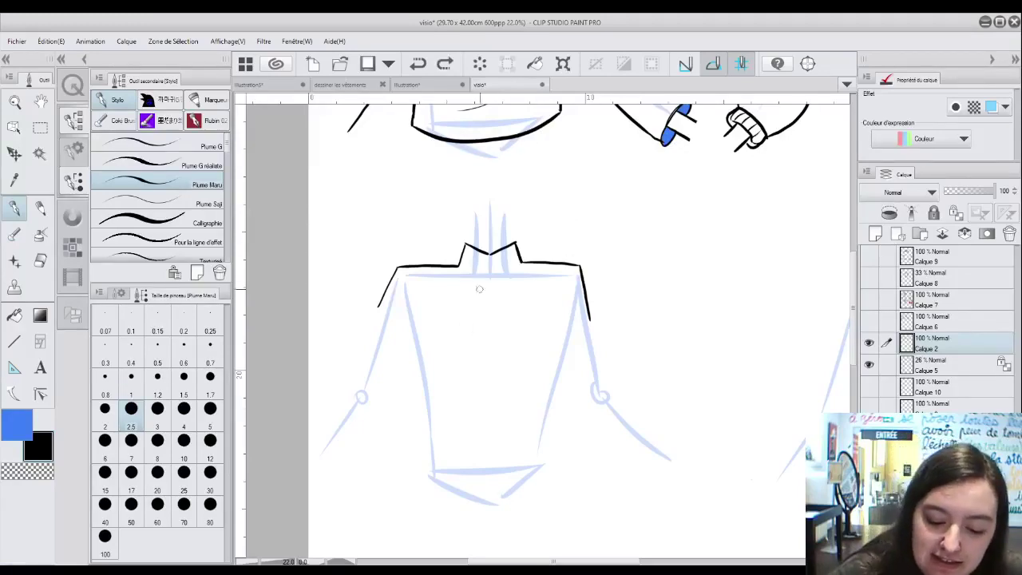
mouse_move(460, 266)
left_mouse_down()
mouse_move(469, 304)
mouse_move(483, 267)
mouse_move(495, 268)
mouse_move(508, 304)
mouse_move(519, 257)
left_mouse_up()
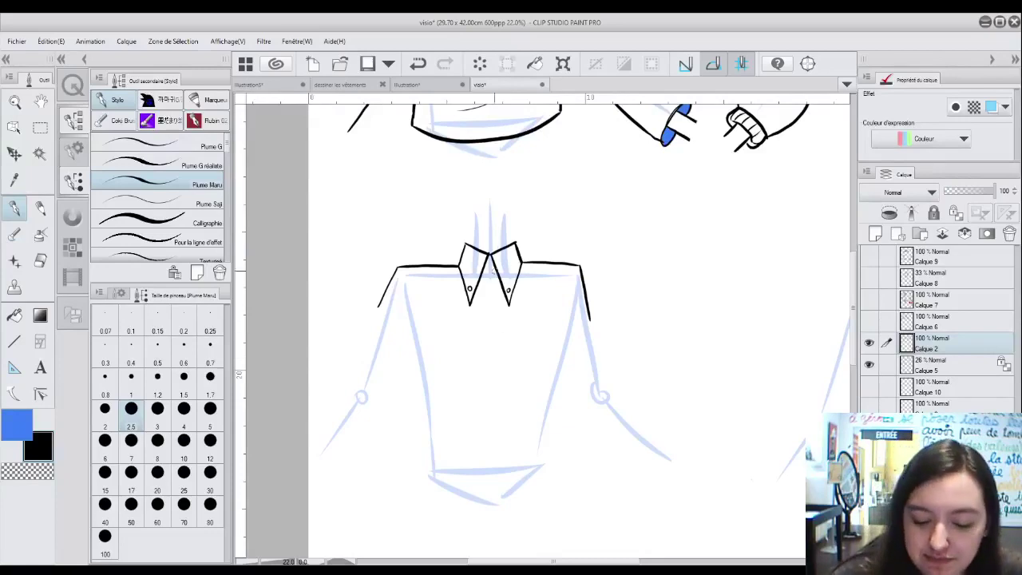
Step: Draw a vertical front opening line down from the shirt collar and place four small round buttons along it
left_click_drag(490, 252, 492, 463)
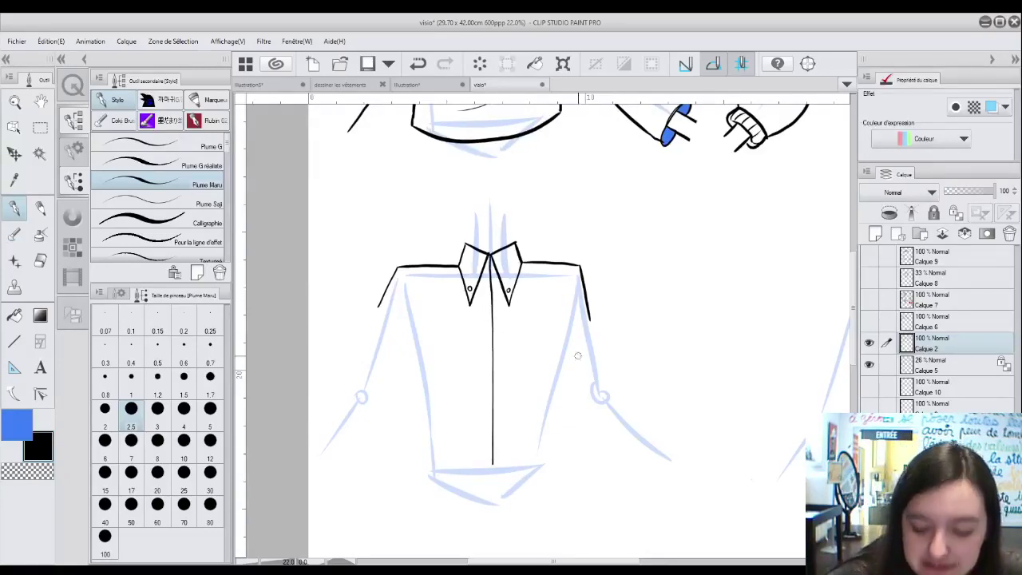
left_click_drag(484, 314, 484, 315)
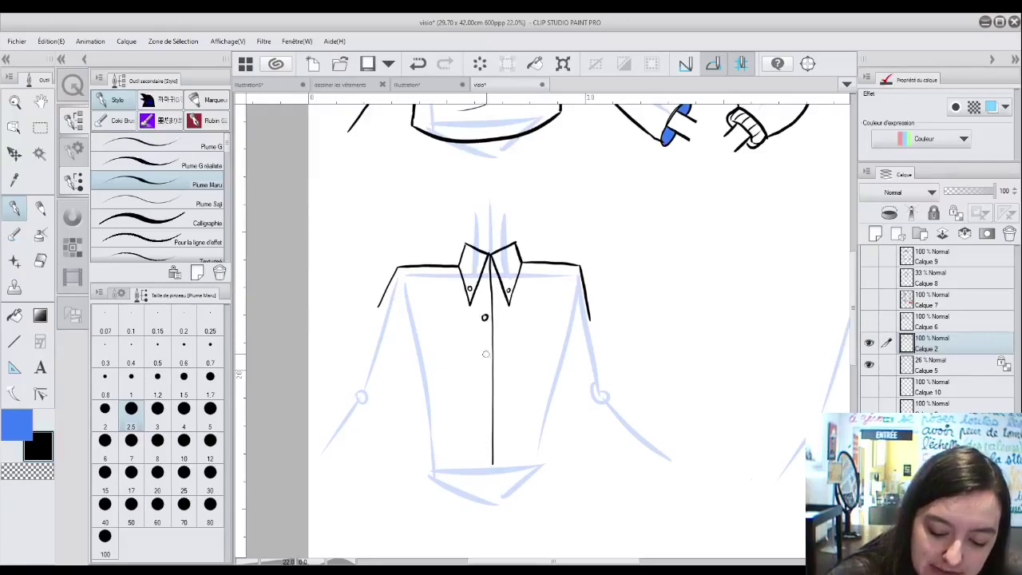
left_click_drag(483, 350, 484, 351)
left_click_drag(484, 386, 485, 388)
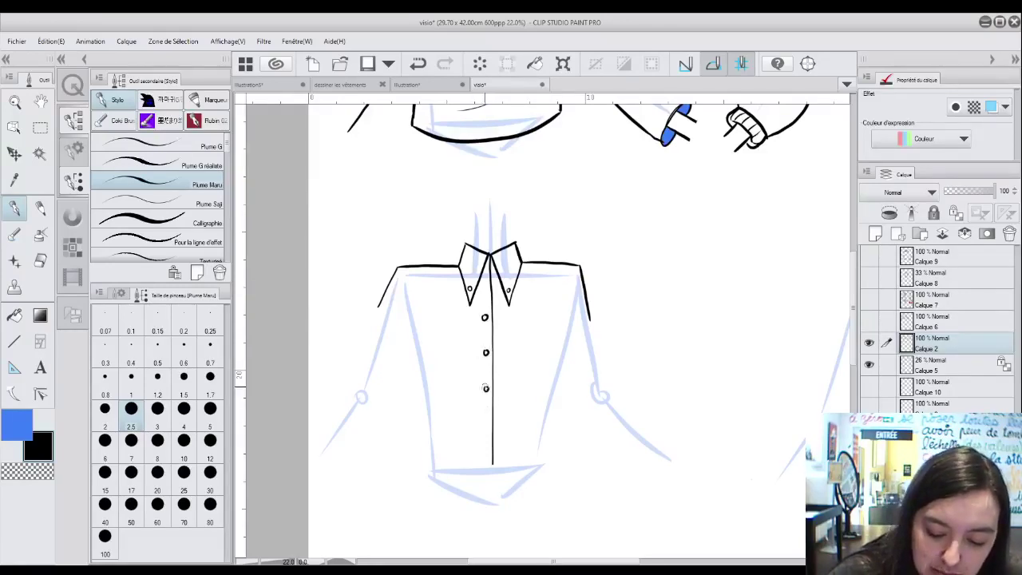
left_click_drag(484, 429, 482, 432)
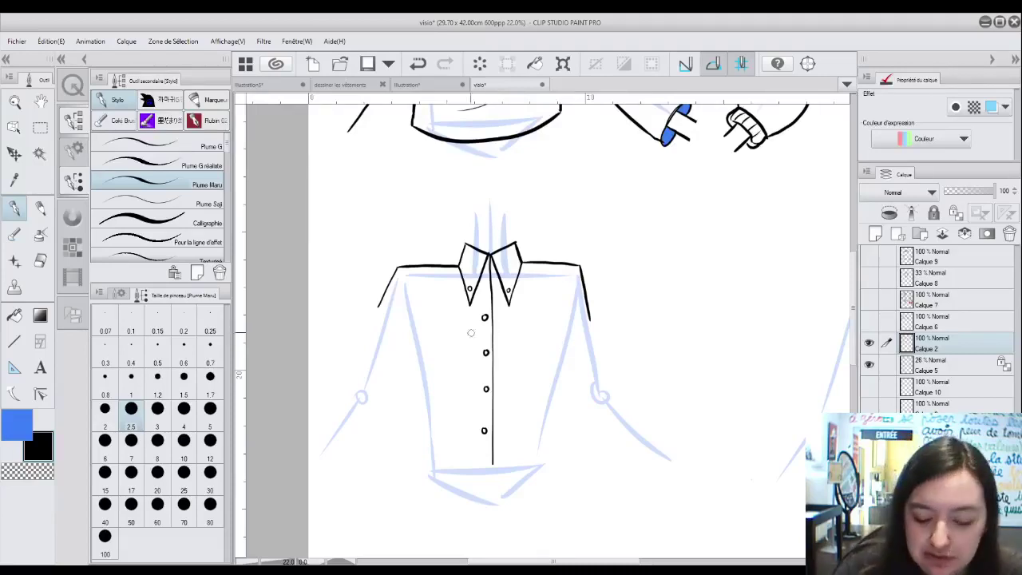
Step: Add thin, short crease lines beside the shirt's front buttons
left_click_drag(455, 324, 478, 318)
left_click_drag(468, 364, 479, 356)
left_click_drag(472, 411, 482, 405)
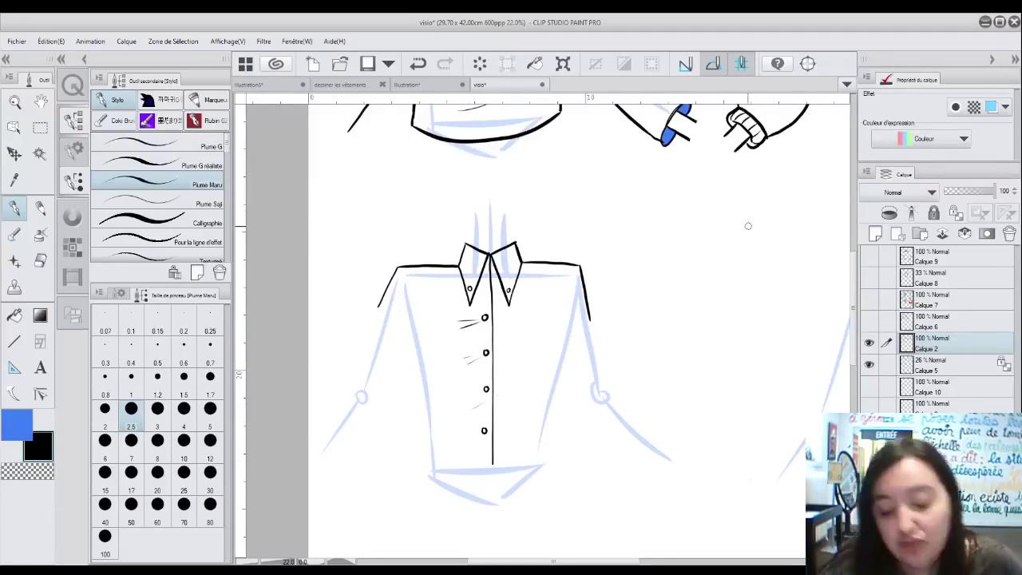
Step: Draw the shirt's armhole folds, creased sides and curved hem that splits into two tails at the front opening
mouse_move(396, 297)
left_mouse_down()
mouse_move(411, 340)
mouse_move(408, 292)
mouse_move(417, 342)
left_mouse_up()
left_click_drag(564, 284, 560, 341)
mouse_move(568, 282)
left_mouse_down()
mouse_move(576, 314)
mouse_move(566, 342)
left_mouse_up()
left_click_drag(582, 297, 565, 345)
mouse_move(415, 345)
left_mouse_down()
mouse_move(388, 407)
mouse_move(415, 357)
mouse_move(425, 435)
mouse_move(447, 414)
mouse_move(421, 471)
mouse_move(468, 483)
mouse_move(480, 501)
mouse_move(492, 471)
mouse_move(511, 503)
mouse_move(558, 468)
left_mouse_up()
mouse_move(564, 348)
left_mouse_down()
mouse_move(565, 401)
mouse_move(554, 426)
mouse_move(545, 415)
mouse_move(555, 472)
left_mouse_up()
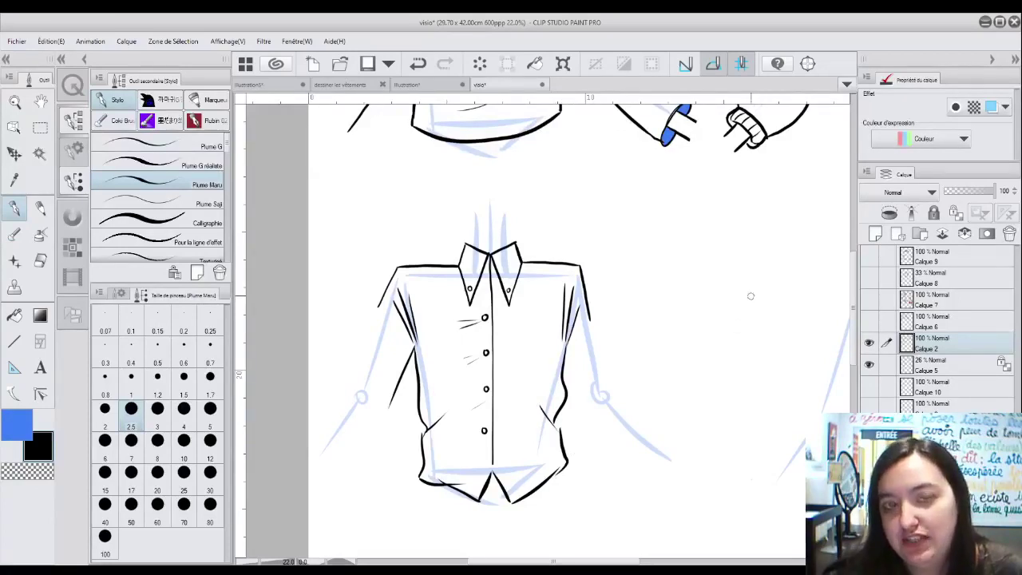
Step: Erase the shirt's front opening line, its four buttons and the small creases beside them
left_click(40, 261)
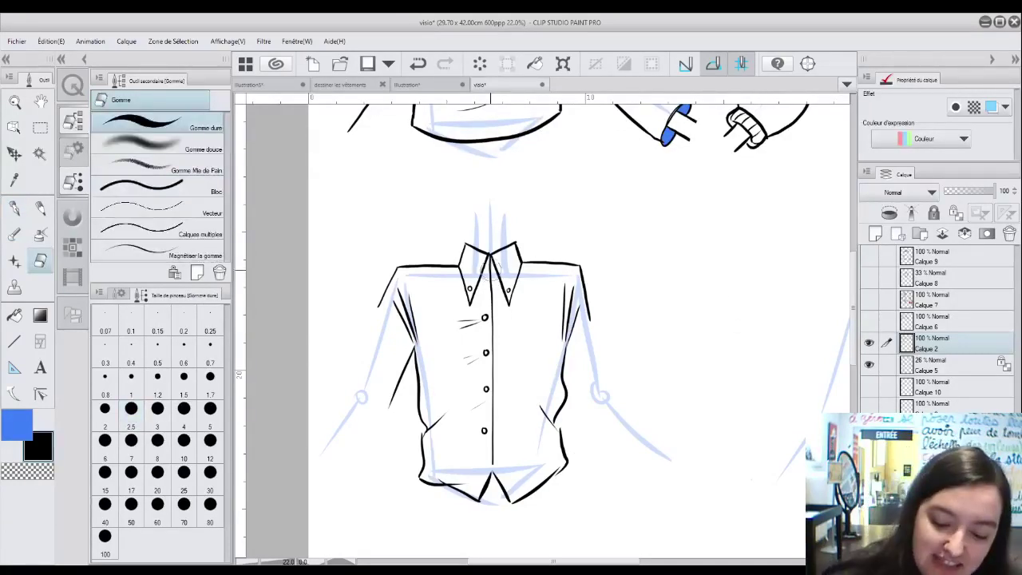
mouse_move(489, 283)
left_mouse_down()
mouse_move(483, 320)
mouse_move(460, 325)
mouse_move(481, 323)
mouse_move(483, 364)
left_mouse_up()
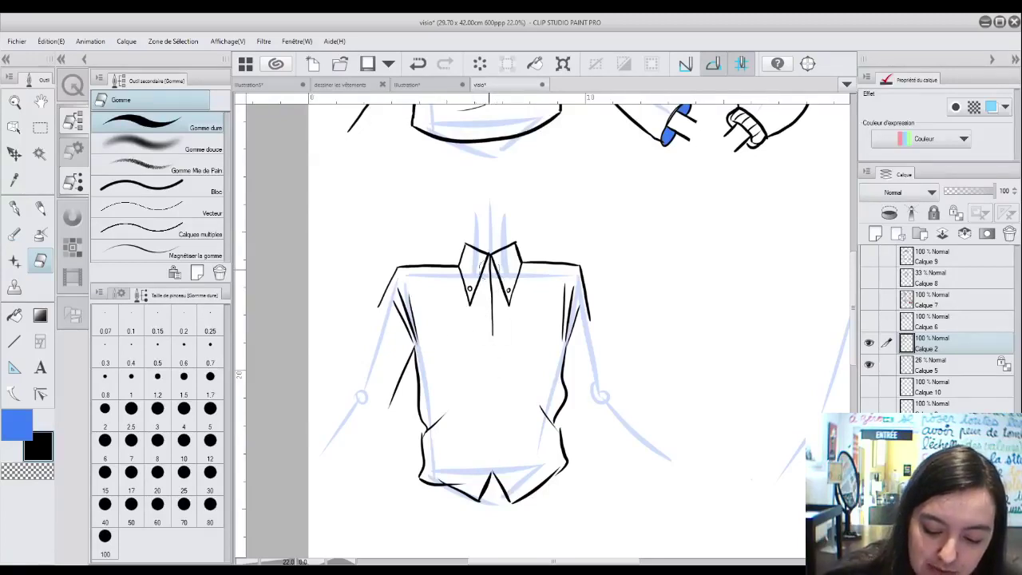
left_click_drag(495, 271, 489, 343)
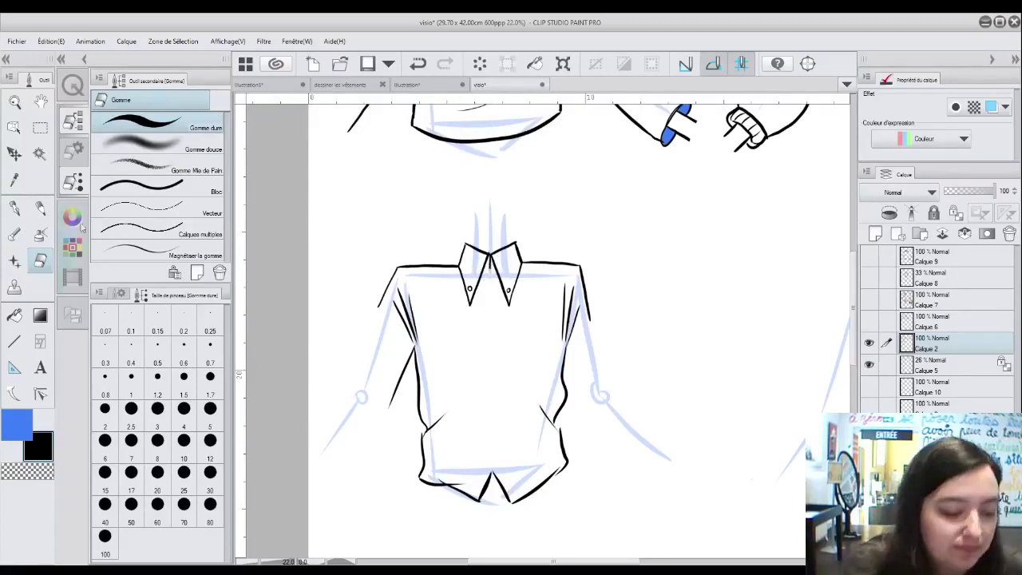
Step: Draw an enlarged tie knot as a downward-tapering trapezoid above the shirt's shoulder, beside the neck
left_click(16, 207)
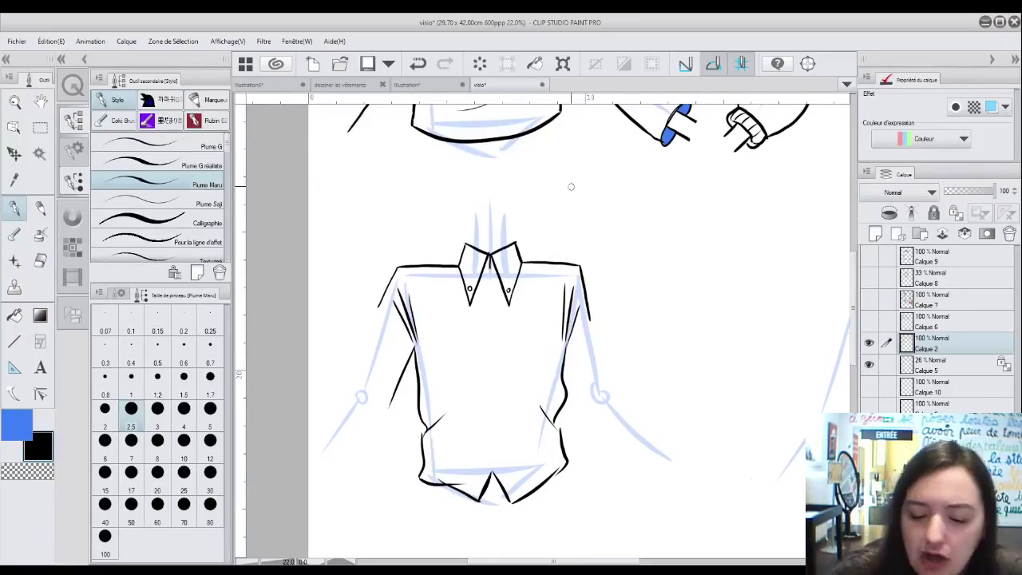
left_click_drag(574, 192, 579, 212)
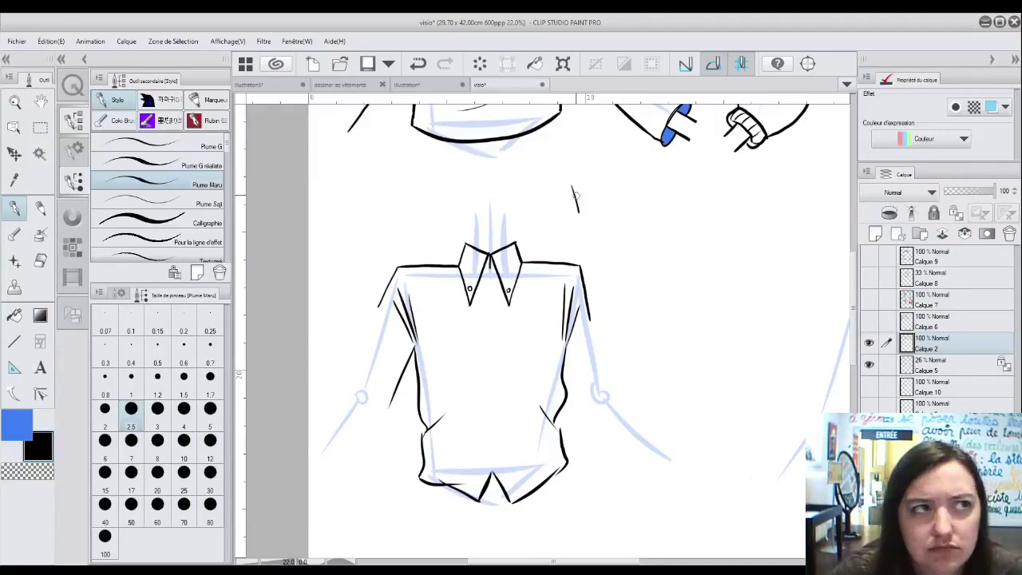
key("ctrl+z")
mouse_move(570, 183)
left_mouse_down()
mouse_move(580, 216)
mouse_move(589, 182)
mouse_move(598, 193)
mouse_move(600, 182)
mouse_move(592, 218)
left_mouse_up()
mouse_move(570, 182)
left_mouse_down()
mouse_move(578, 209)
mouse_move(581, 182)
mouse_move(599, 183)
mouse_move(580, 220)
left_mouse_up()
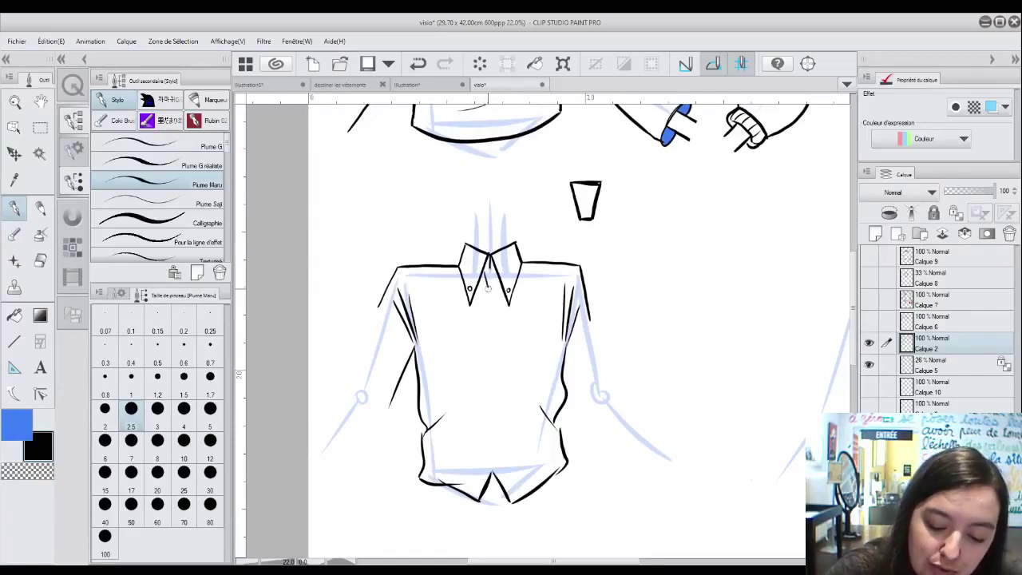
Step: Draw a small tie knot between the shirt's collar flaps and add slanted neckband lines above both knots
mouse_move(493, 271)
left_mouse_down()
mouse_move(490, 290)
mouse_move(496, 283)
left_mouse_up()
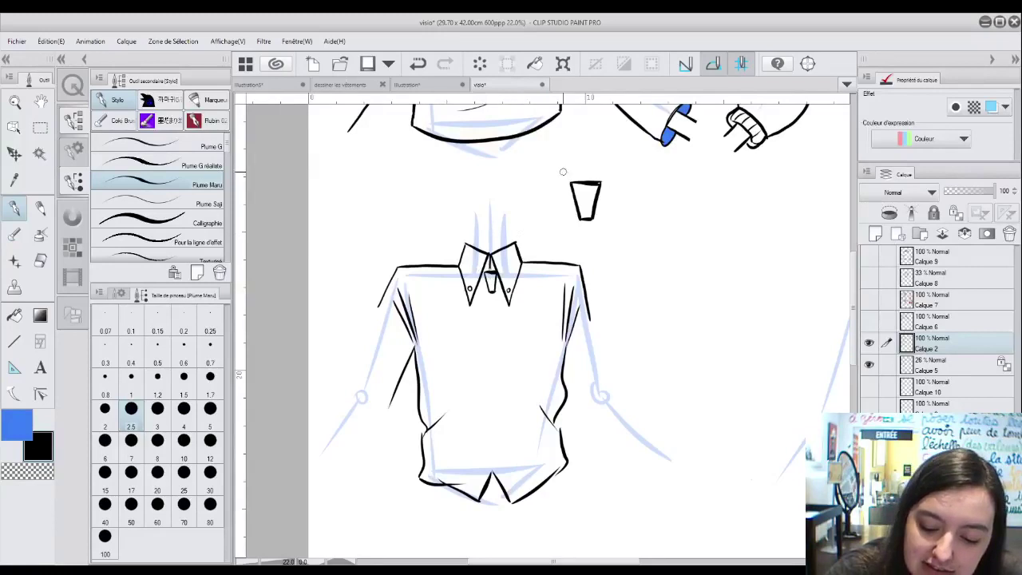
left_click_drag(607, 168, 595, 183)
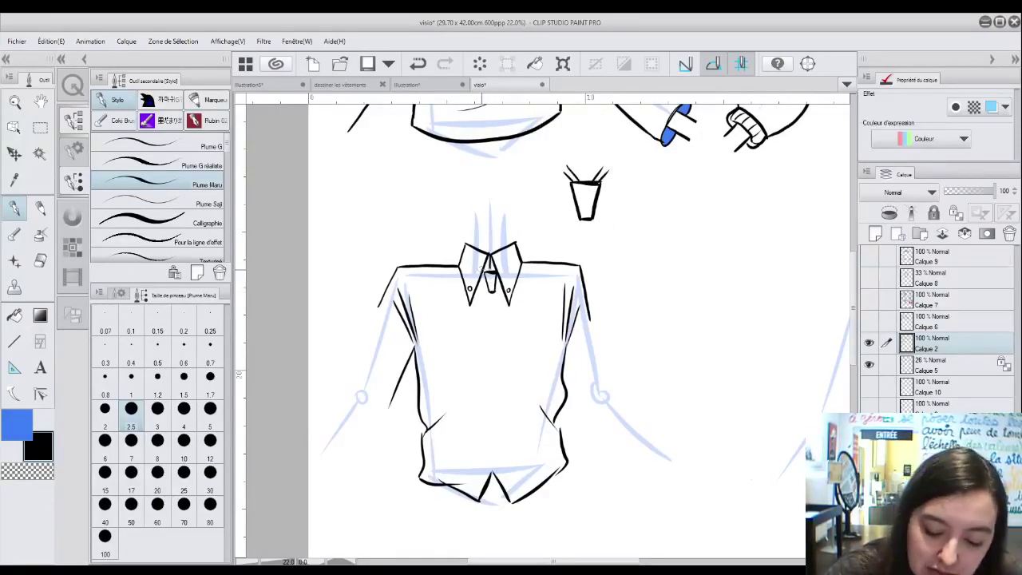
left_click_drag(485, 269, 494, 266)
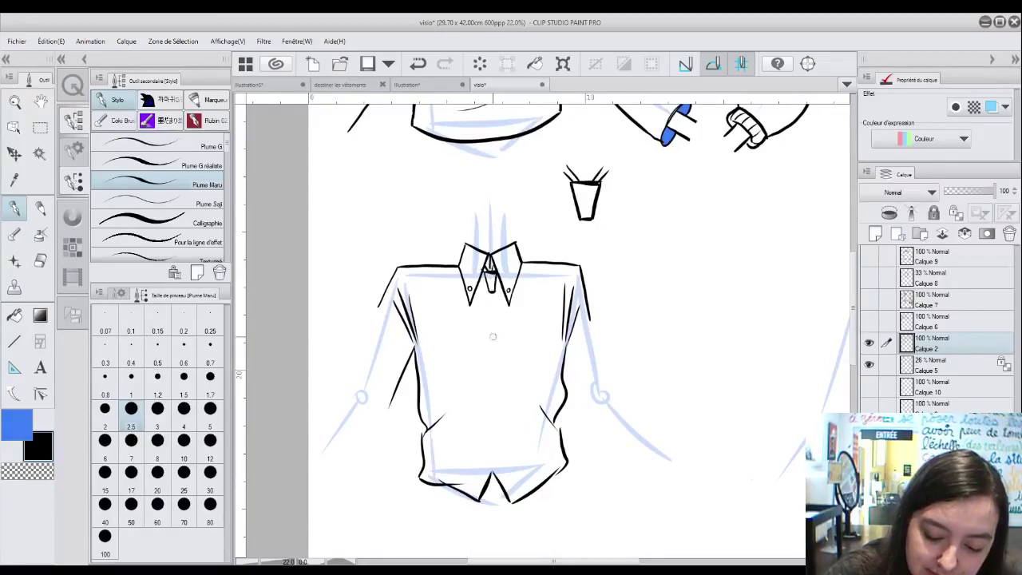
Step: Draw the long tie widening down from the collar knot to a pointed tip, with thin creases below the knot, and short tie edges under the enlarged knot
mouse_move(580, 216)
left_mouse_down()
mouse_move(574, 248)
mouse_move(592, 233)
mouse_move(596, 273)
left_mouse_up()
left_click_drag(488, 289, 463, 414)
key("ctrl+z")
left_click_drag(489, 289, 474, 435)
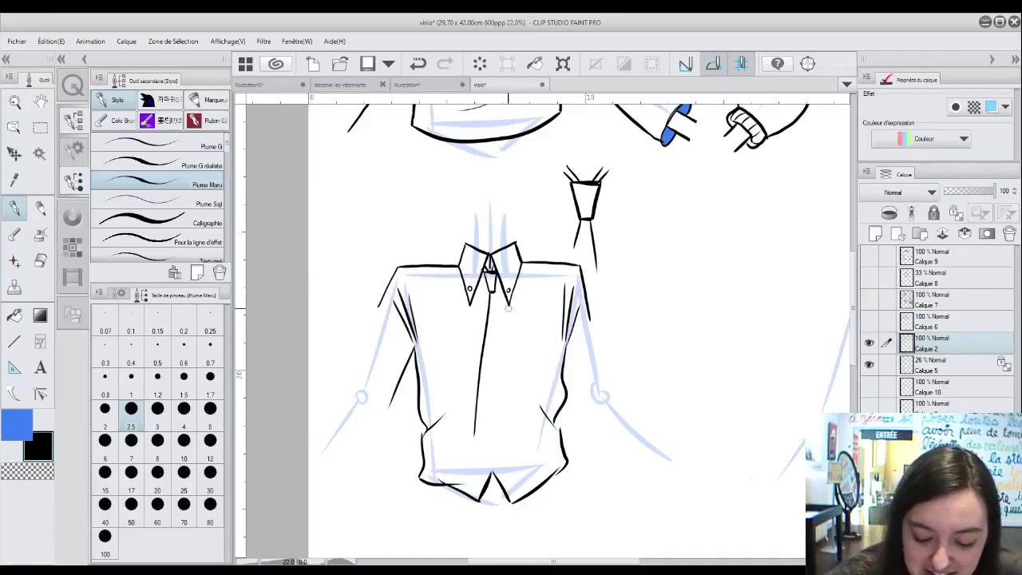
mouse_move(493, 290)
left_mouse_down()
mouse_move(509, 434)
mouse_move(484, 450)
mouse_move(492, 457)
mouse_move(508, 435)
left_mouse_up()
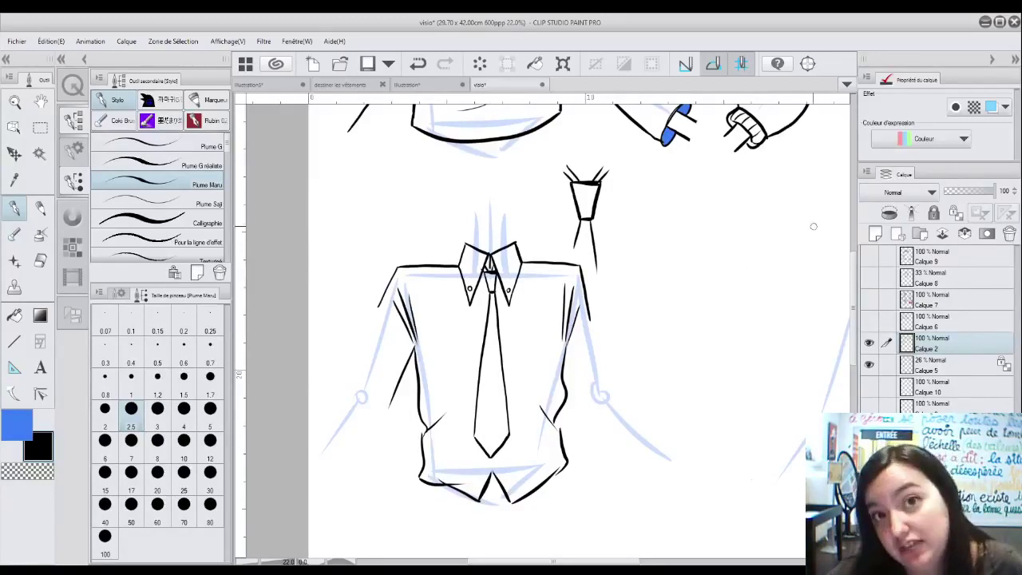
left_click_drag(490, 294, 492, 355)
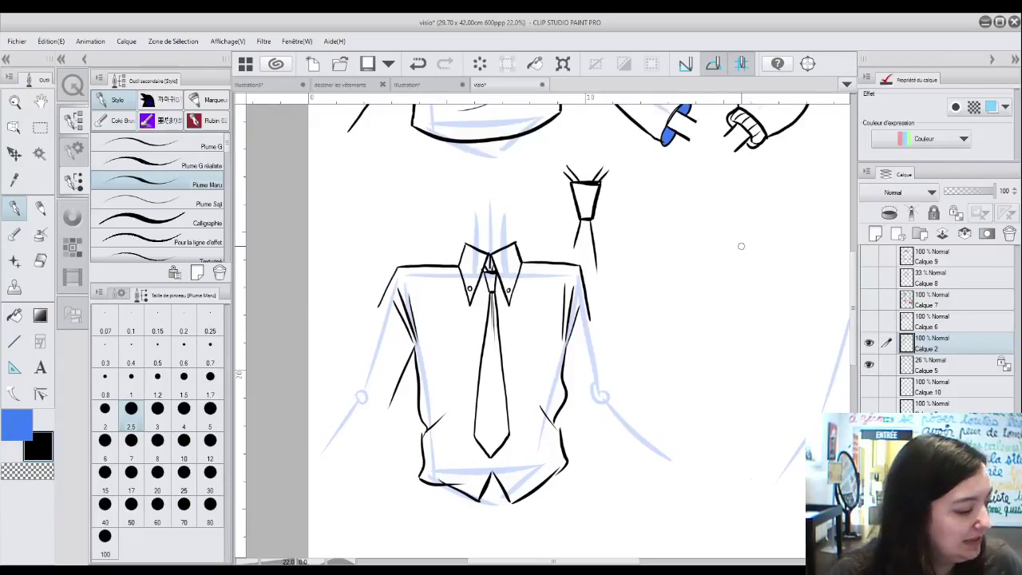
Step: Erase the shirt's armhole folds, sides and hem, plus the shoulder line ends next to the collar
left_click(41, 260)
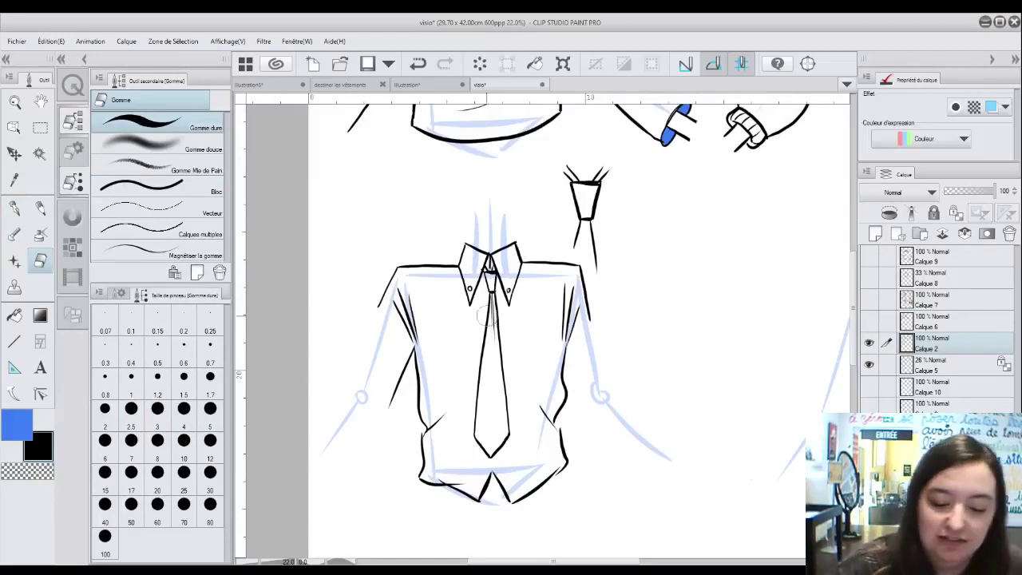
mouse_move(403, 276)
left_mouse_down()
mouse_move(400, 306)
mouse_move(406, 294)
mouse_move(419, 341)
left_mouse_up()
left_click_drag(570, 279, 571, 345)
mouse_move(412, 336)
left_mouse_down()
mouse_move(412, 385)
mouse_move(402, 365)
mouse_move(409, 473)
mouse_move(439, 447)
mouse_move(460, 477)
mouse_move(502, 479)
mouse_move(484, 478)
mouse_move(506, 512)
mouse_move(547, 452)
mouse_move(557, 385)
mouse_move(561, 479)
left_mouse_up()
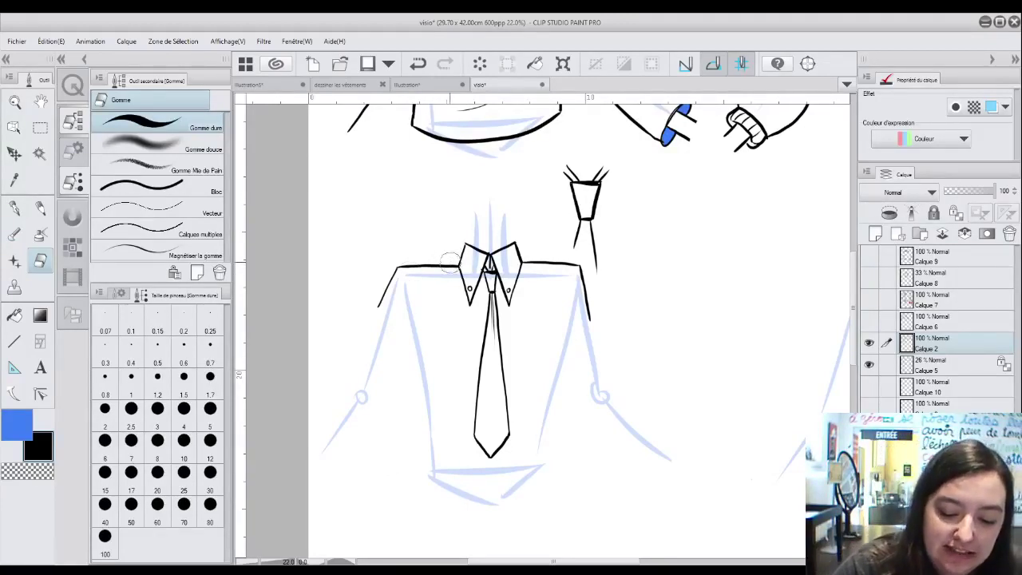
left_click_drag(525, 265, 533, 264)
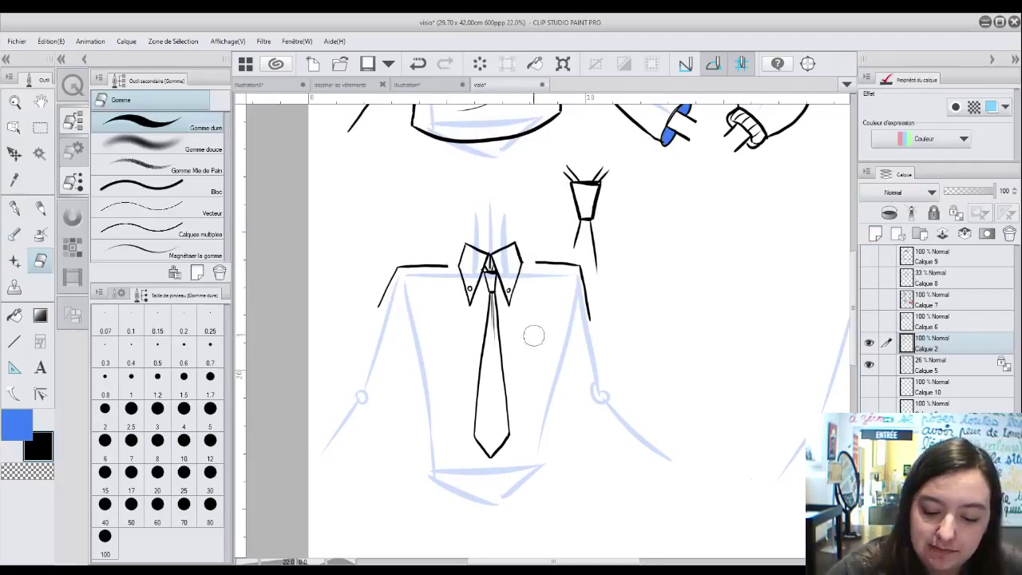
Step: Connect the collar to the shoulders with short lines and draw two long, converging jacket front edges down either side of the tie
key("p")
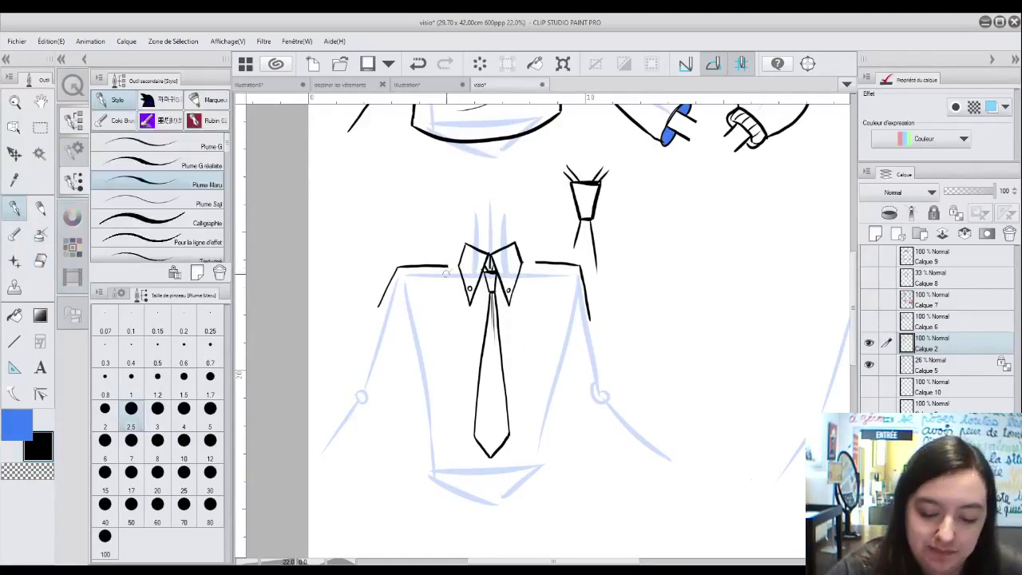
left_click_drag(447, 267, 535, 263)
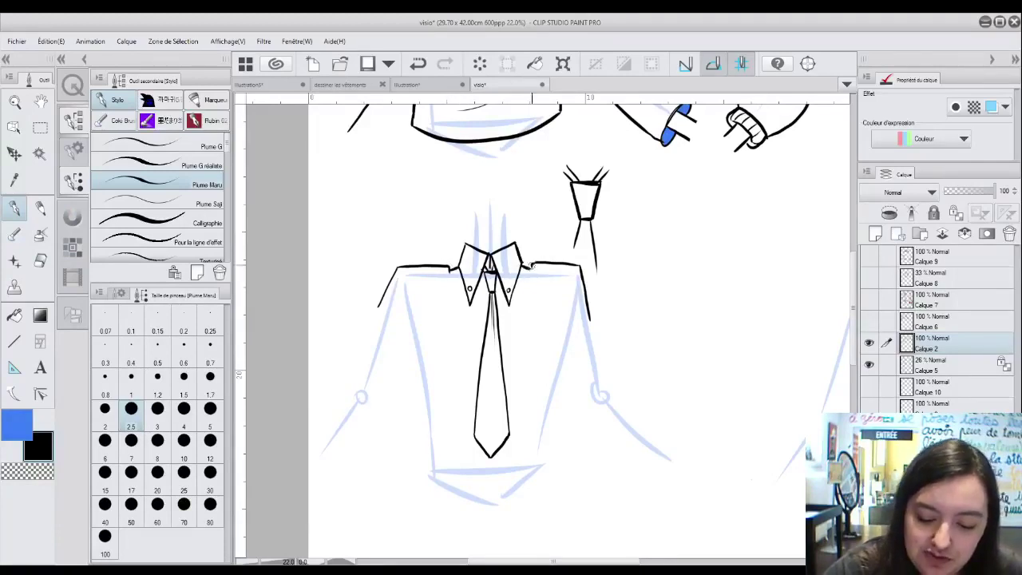
left_click_drag(449, 270, 464, 519)
left_click_drag(531, 262, 504, 518)
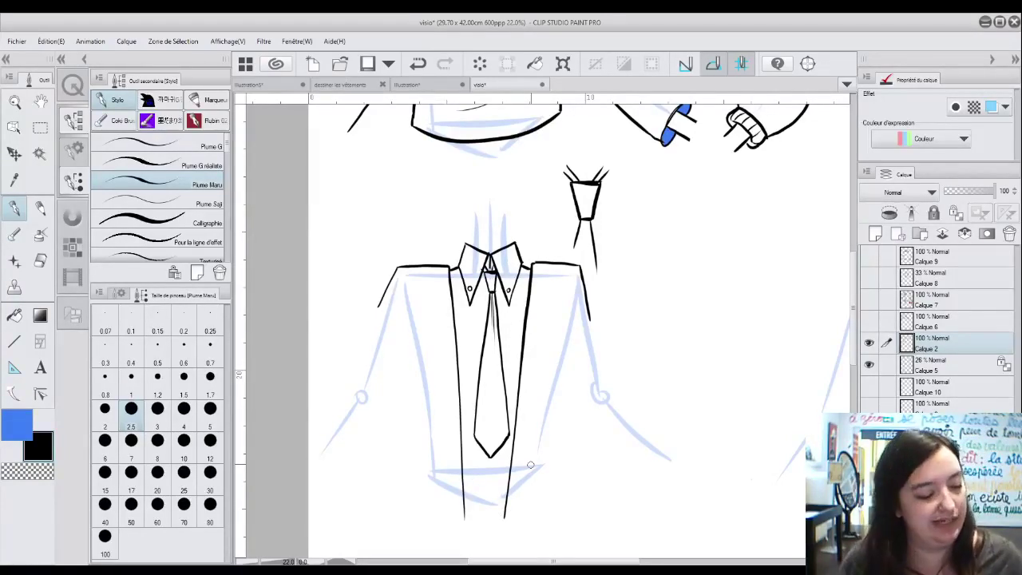
Step: Erase the old shoulder and upper sleeve lines on both sides of the torso
key("e")
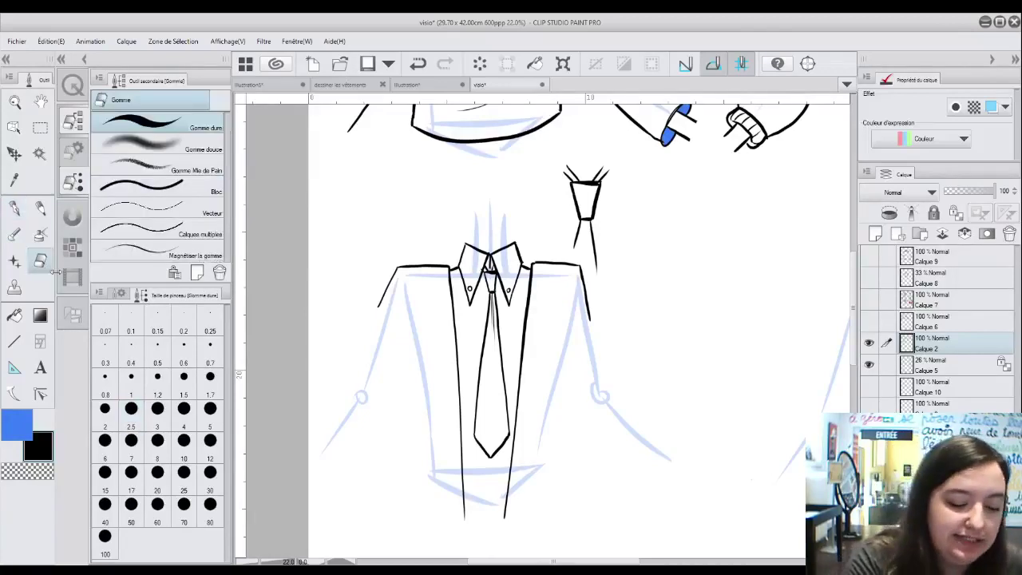
mouse_move(379, 300)
left_mouse_down()
mouse_move(399, 269)
mouse_move(436, 263)
left_mouse_up()
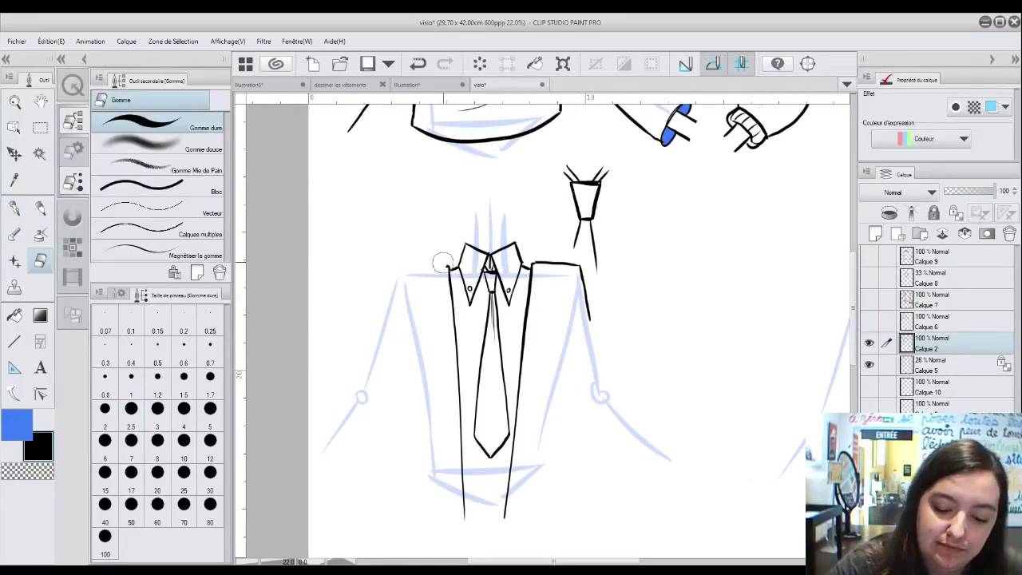
mouse_move(533, 262)
left_mouse_down()
mouse_move(551, 263)
mouse_move(590, 322)
left_mouse_up()
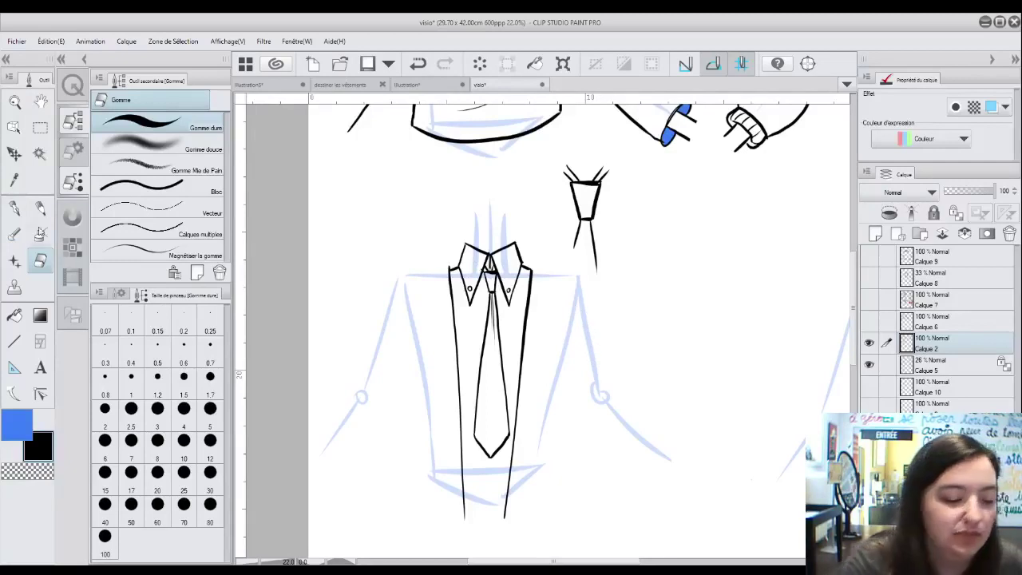
Step: Draw two enlarged examples of notched jacket lapels, one on each side of the torso
key("p")
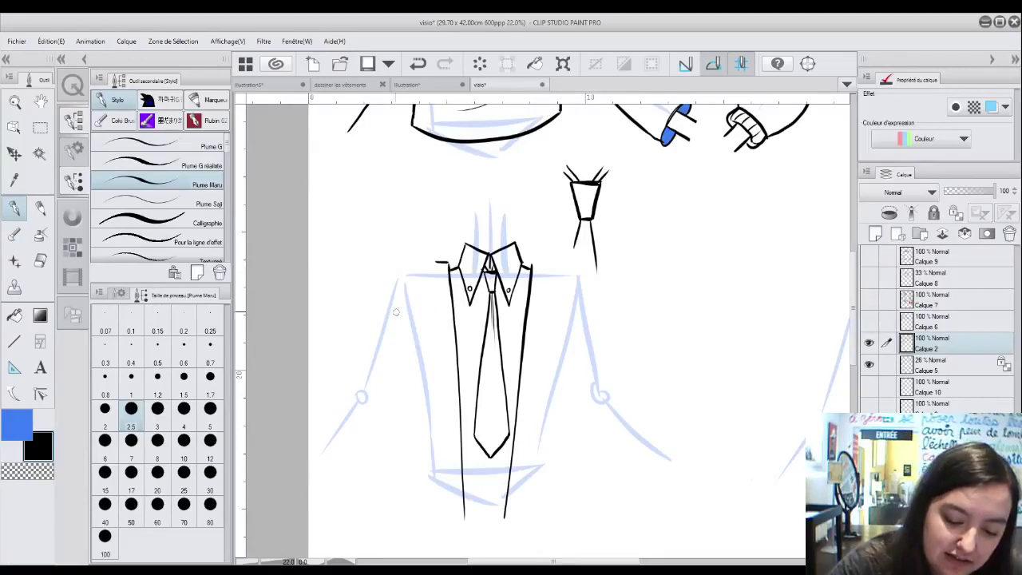
mouse_move(370, 152)
left_mouse_down()
mouse_move(341, 220)
mouse_move(375, 219)
mouse_move(353, 280)
mouse_move(409, 345)
left_mouse_up()
left_click_drag(382, 150, 406, 349)
mouse_move(672, 207)
left_mouse_down()
mouse_move(636, 255)
mouse_move(653, 291)
mouse_move(665, 293)
mouse_move(672, 196)
left_mouse_up()
mouse_move(662, 306)
left_mouse_down()
mouse_move(624, 322)
mouse_move(656, 409)
left_mouse_up()
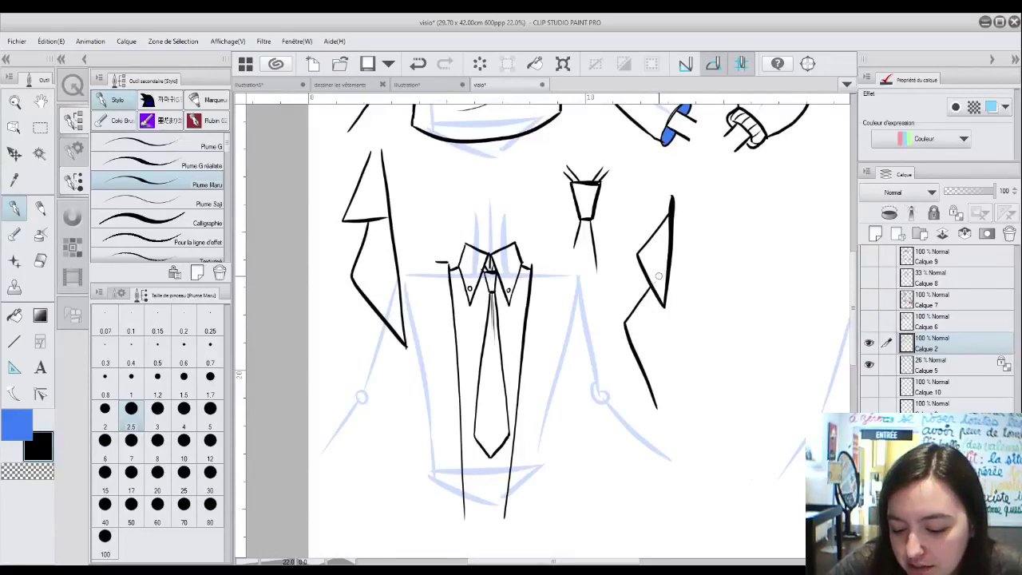
left_click_drag(664, 307, 659, 405)
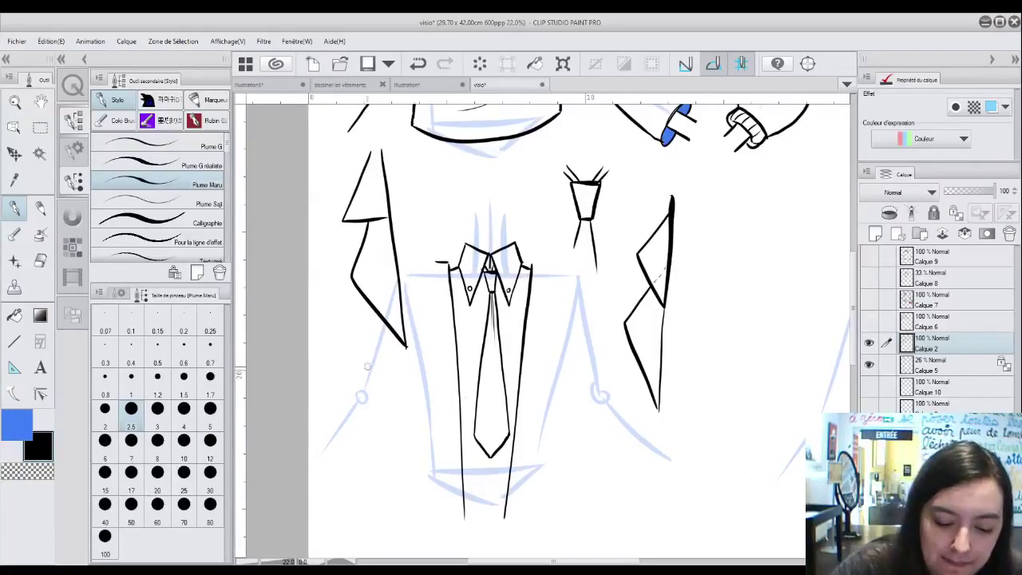
Step: Erase the enlarged lapel example on the left side of the torso
left_click(40, 261)
mouse_move(379, 136)
left_mouse_down()
mouse_move(352, 259)
mouse_move(377, 263)
mouse_move(401, 323)
mouse_move(377, 291)
mouse_move(380, 318)
left_mouse_up()
Step: Draw notched lapels along both jacket front edges, each with a pointed upper flap and a smaller lower flap
left_click(15, 207)
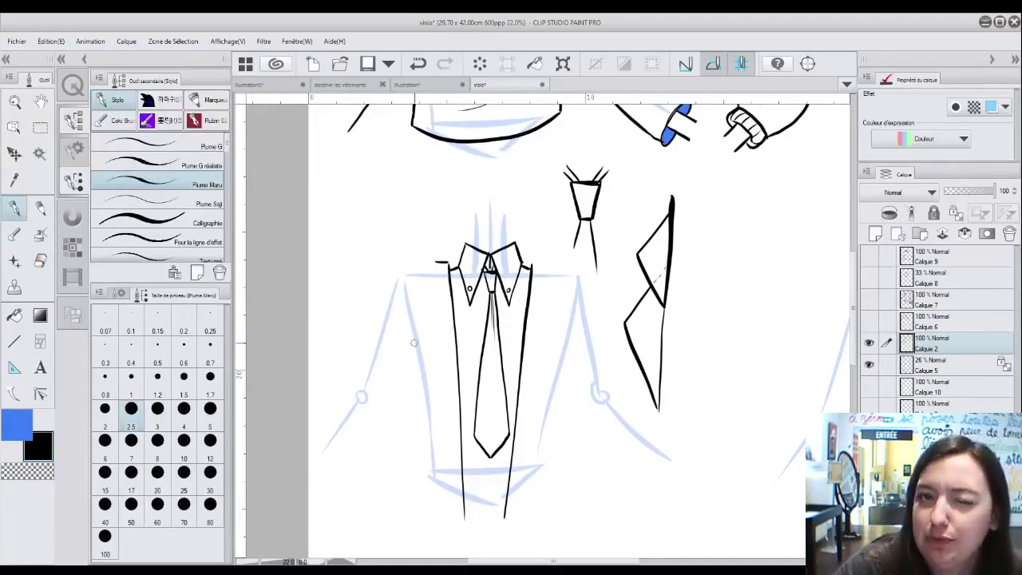
mouse_move(428, 283)
left_mouse_down()
mouse_move(415, 333)
mouse_move(460, 400)
mouse_move(429, 403)
mouse_move(461, 493)
left_mouse_up()
mouse_move(543, 266)
left_mouse_down()
mouse_move(527, 264)
mouse_move(563, 364)
mouse_move(504, 511)
left_mouse_up()
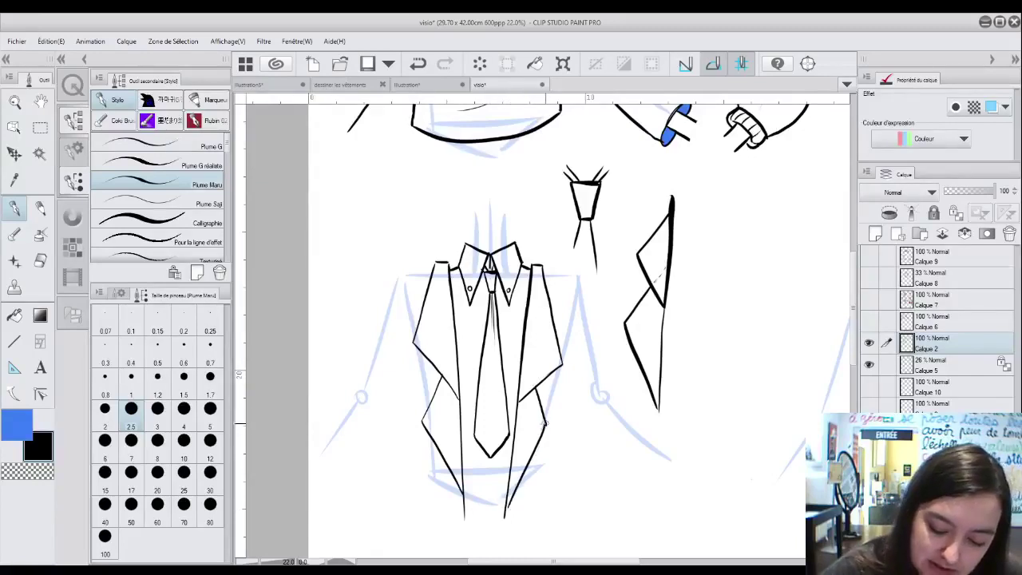
Step: Draw the jacket's outline with rounded shoulders, outer sleeves, armhole folds, straight sides and a hem curving toward the front opening
mouse_move(435, 266)
left_mouse_down()
mouse_move(398, 272)
mouse_move(376, 329)
left_mouse_up()
mouse_move(542, 270)
left_mouse_down()
mouse_move(584, 270)
mouse_move(593, 284)
mouse_move(636, 423)
left_mouse_up()
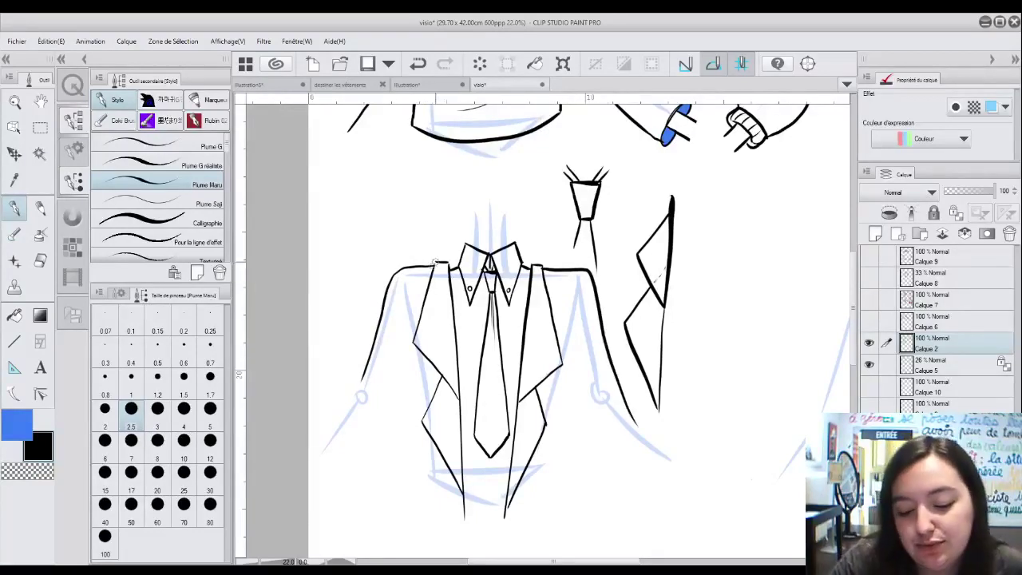
left_click_drag(393, 310, 409, 380)
left_click_drag(388, 339, 397, 359)
left_click_drag(586, 324, 577, 391)
mouse_move(409, 370)
left_mouse_down()
mouse_move(411, 506)
mouse_move(455, 540)
mouse_move(467, 519)
mouse_move(558, 516)
mouse_move(577, 491)
left_mouse_up()
left_click_drag(579, 382, 575, 500)
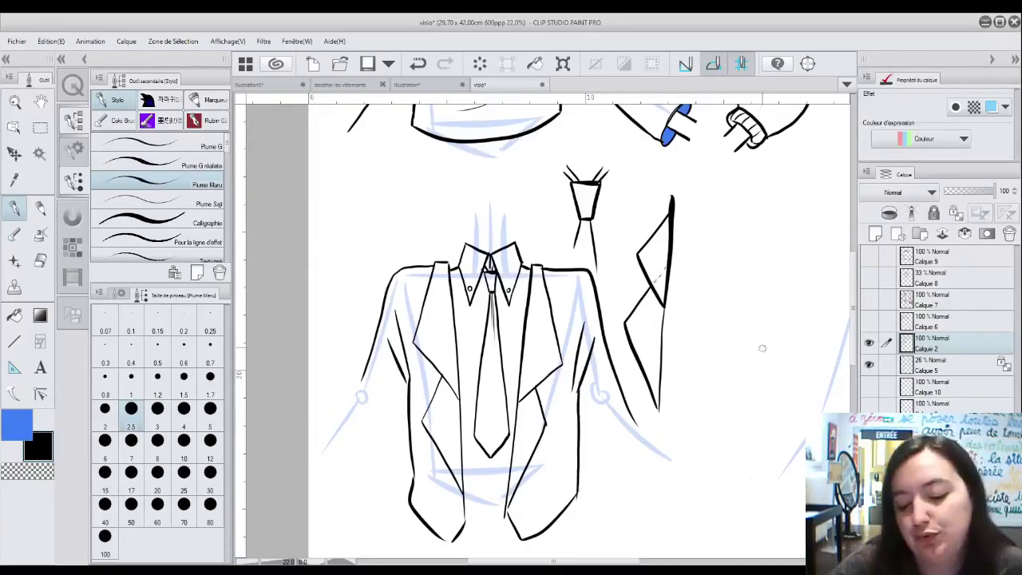
Step: Lower the opacity of the template sketch layer Calque 5 to 20%
left_click(930, 365)
left_click_drag(958, 192, 956, 194)
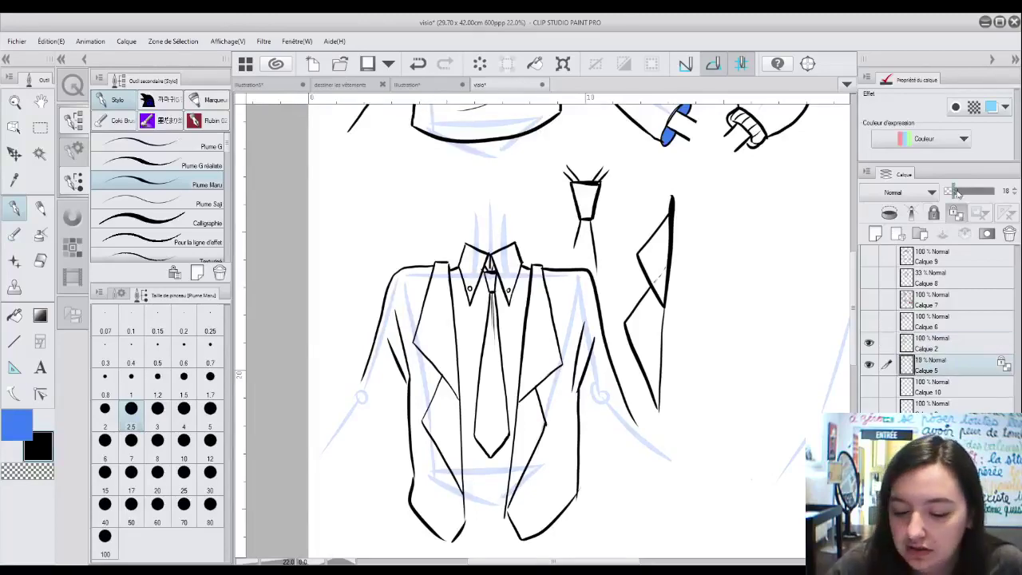
Step: On Calque 2, draw a flared sleeve with an open oval cuff and armhole folds over the left arm of the empty torso template beside the jacket
left_click(14, 101)
left_click_drag(664, 408, 646, 470)
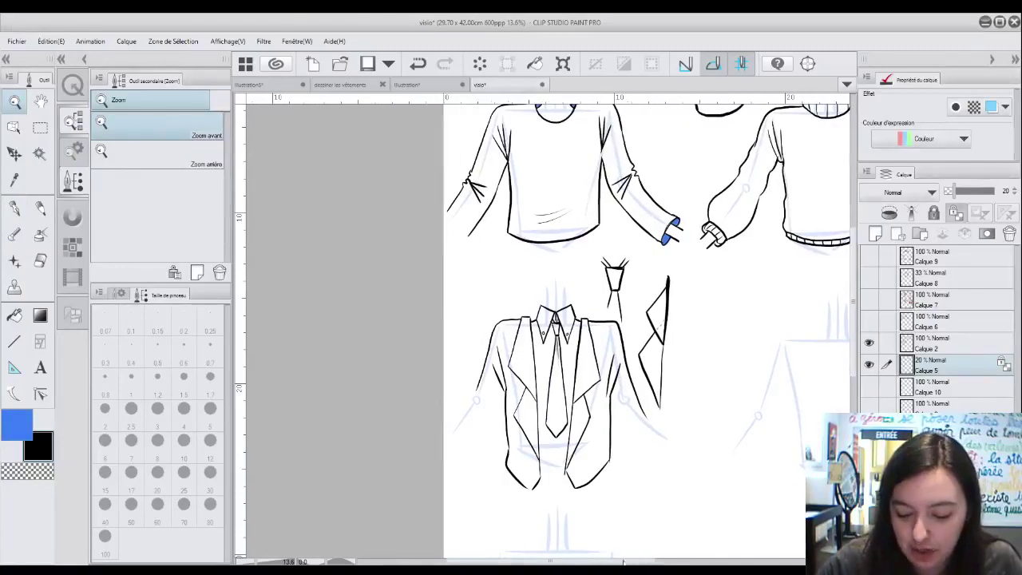
left_click_drag(630, 558, 696, 546)
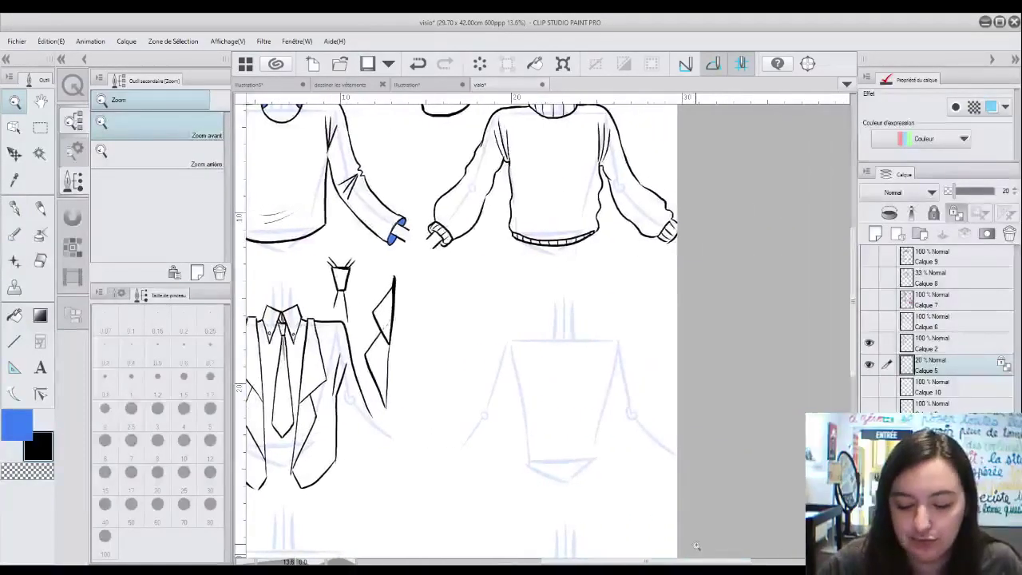
left_click(15, 208)
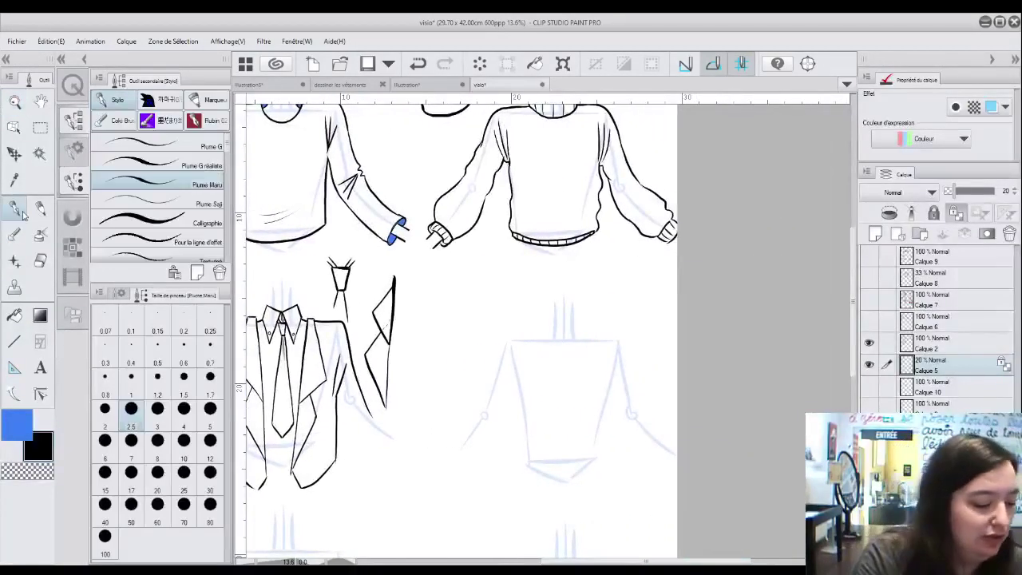
left_click(933, 349)
mouse_move(506, 338)
left_mouse_down()
mouse_move(478, 399)
mouse_move(429, 461)
mouse_move(425, 454)
mouse_move(453, 492)
left_mouse_up()
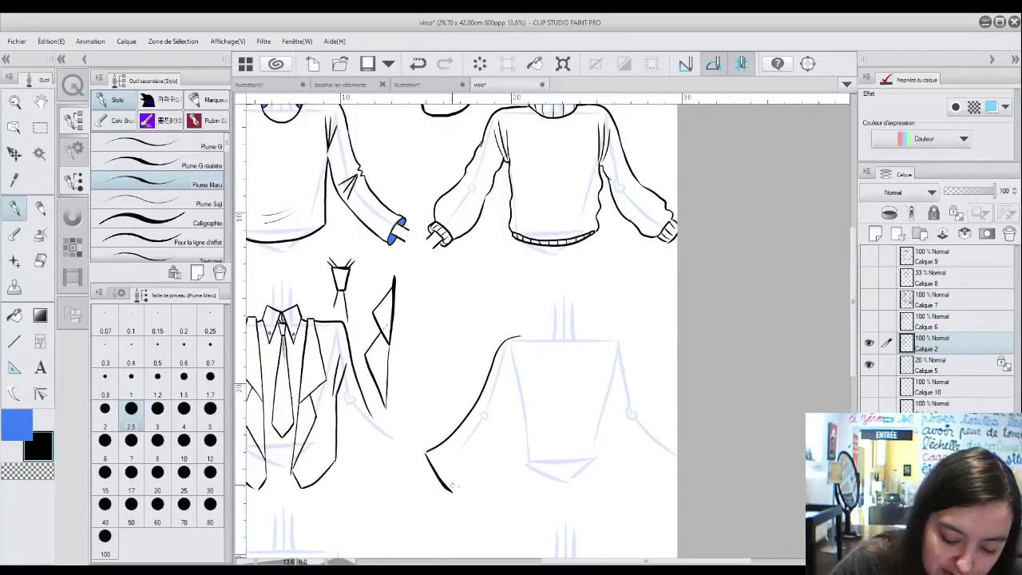
left_click_drag(425, 453, 455, 491)
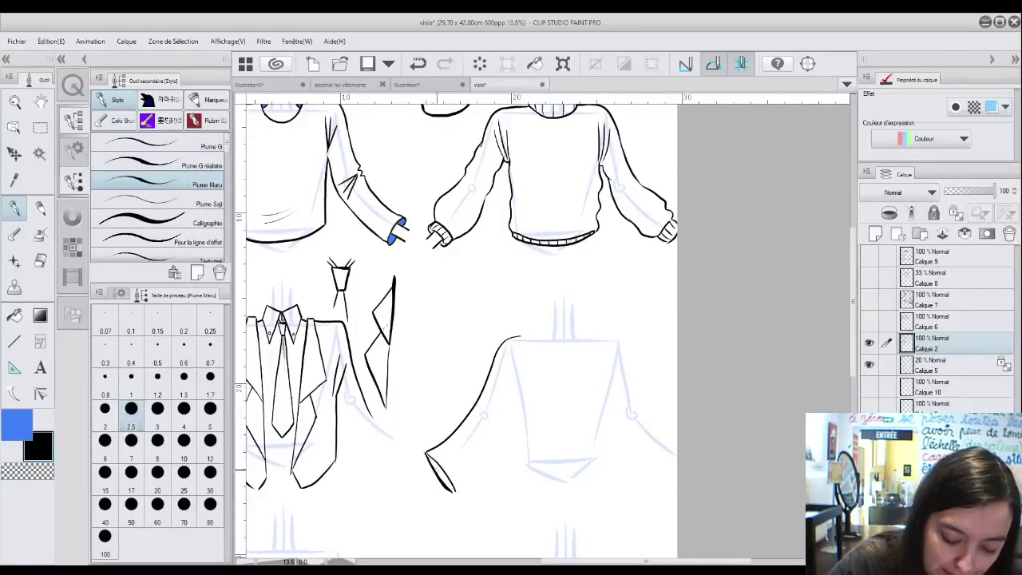
mouse_move(469, 483)
left_mouse_down()
mouse_move(512, 354)
mouse_move(519, 404)
left_mouse_up()
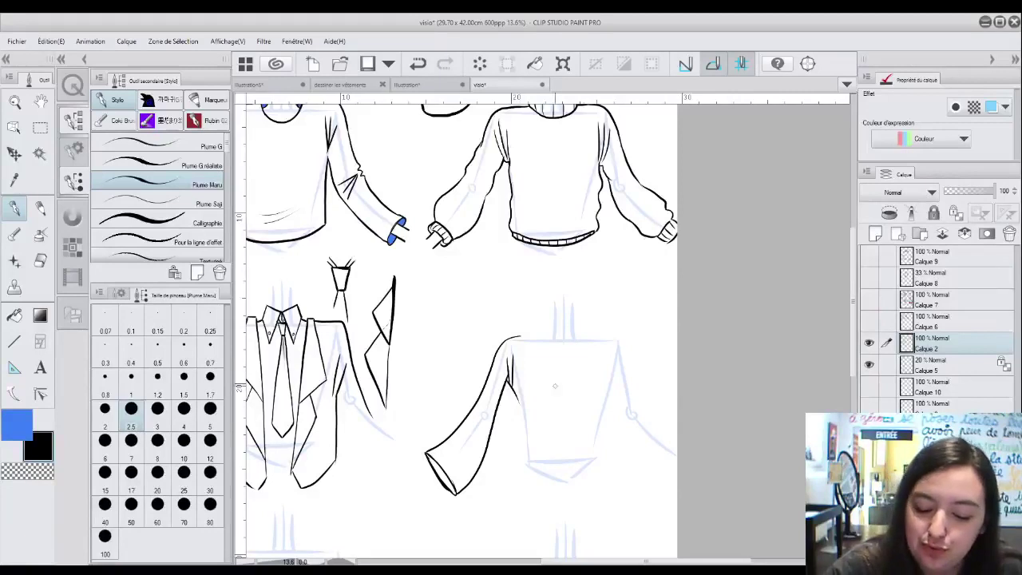
Step: Draw a deep scooped neckline between the shoulders of the flared-sleeve top
mouse_move(522, 342)
left_mouse_down()
mouse_move(557, 392)
mouse_move(611, 335)
left_mouse_up()
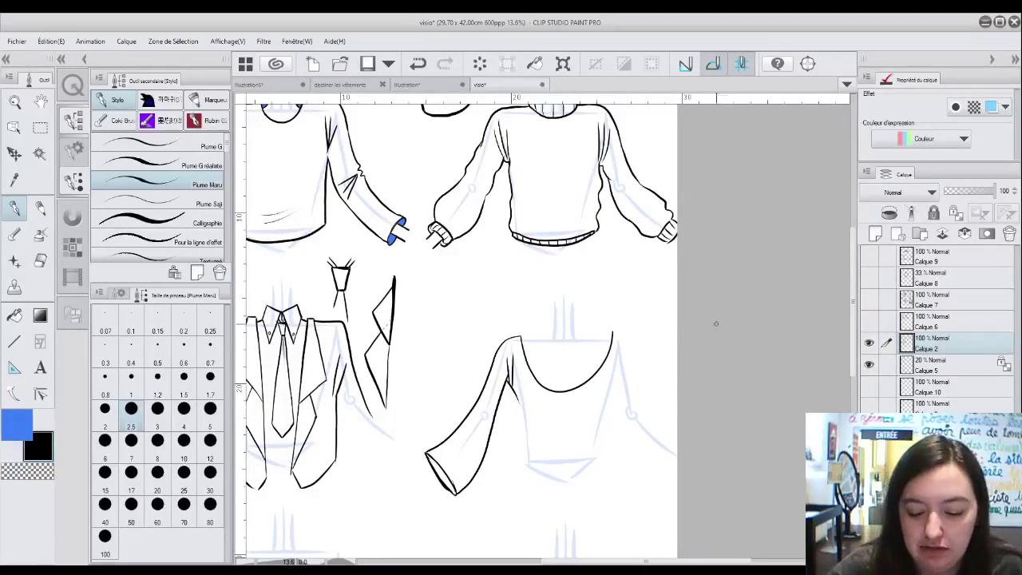
scroll(705, 228, "up", 1)
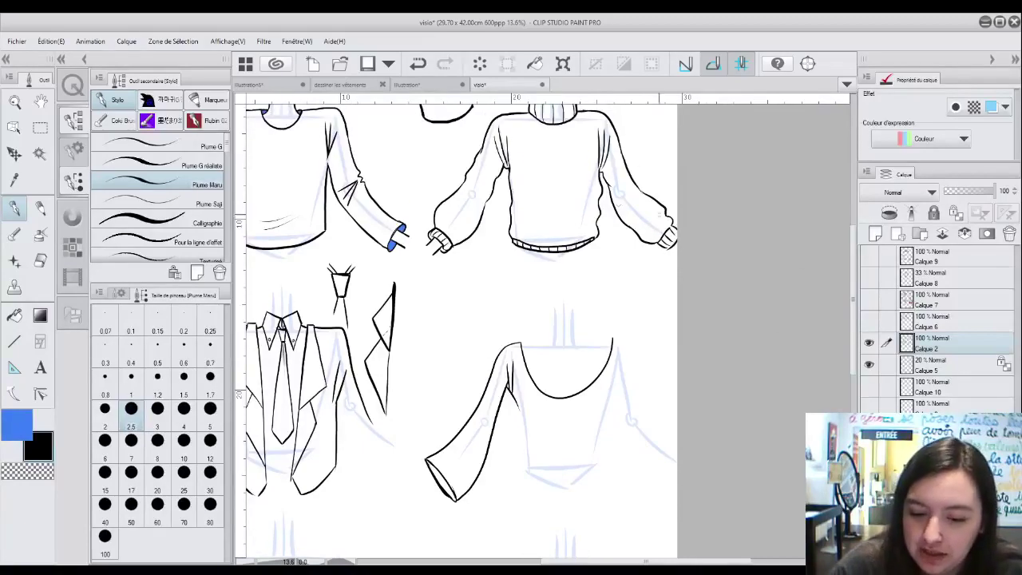
Step: On the torso template below, draw rounded shoulder lines and a bunched hood with scalloped edges and diagonal folds on both sides of the neck
scroll(533, 336, "down", 5)
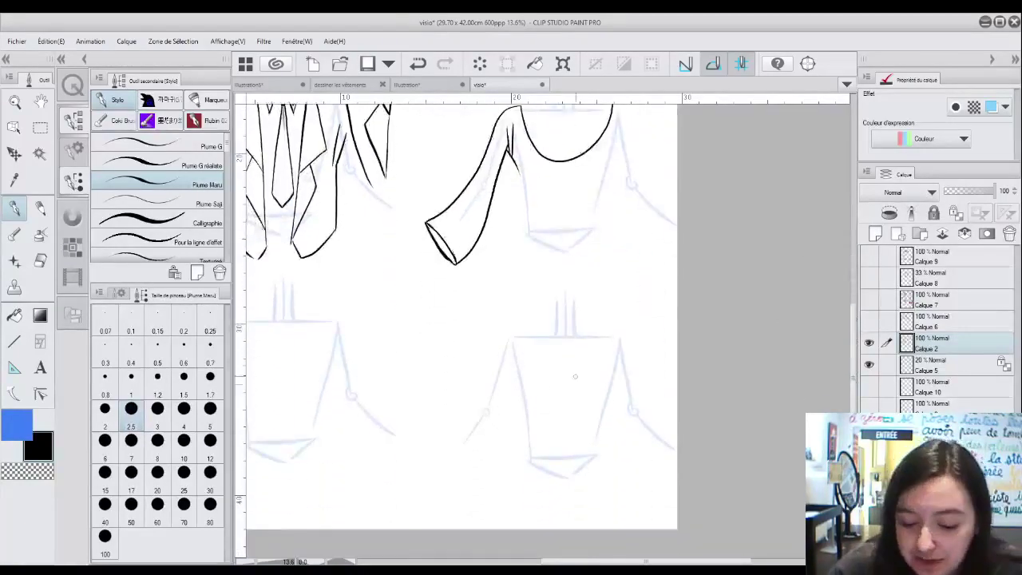
mouse_move(499, 359)
left_mouse_down()
mouse_move(513, 334)
mouse_move(544, 332)
mouse_move(623, 332)
mouse_move(631, 363)
left_mouse_up()
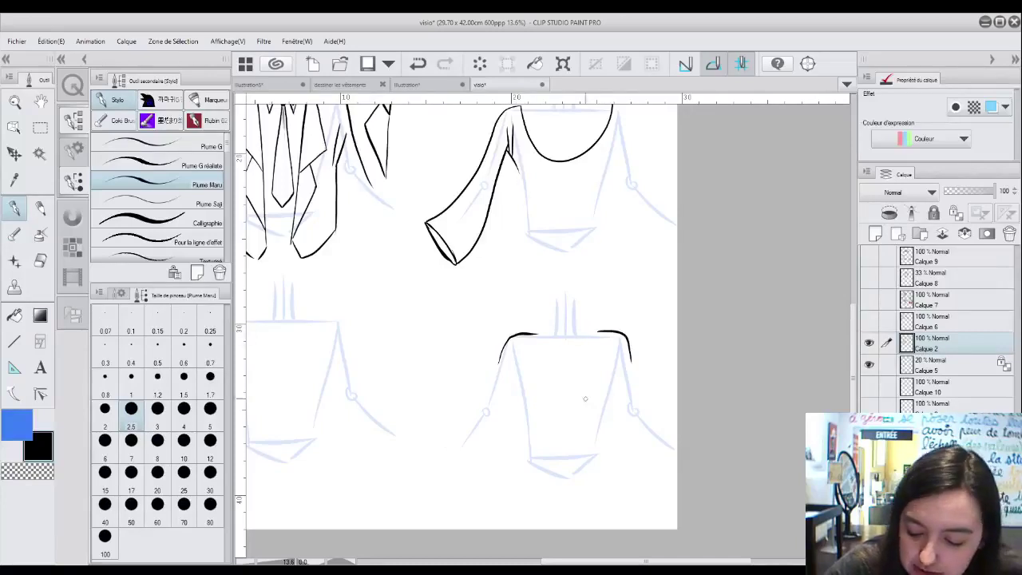
key("slash")
left_click(606, 357)
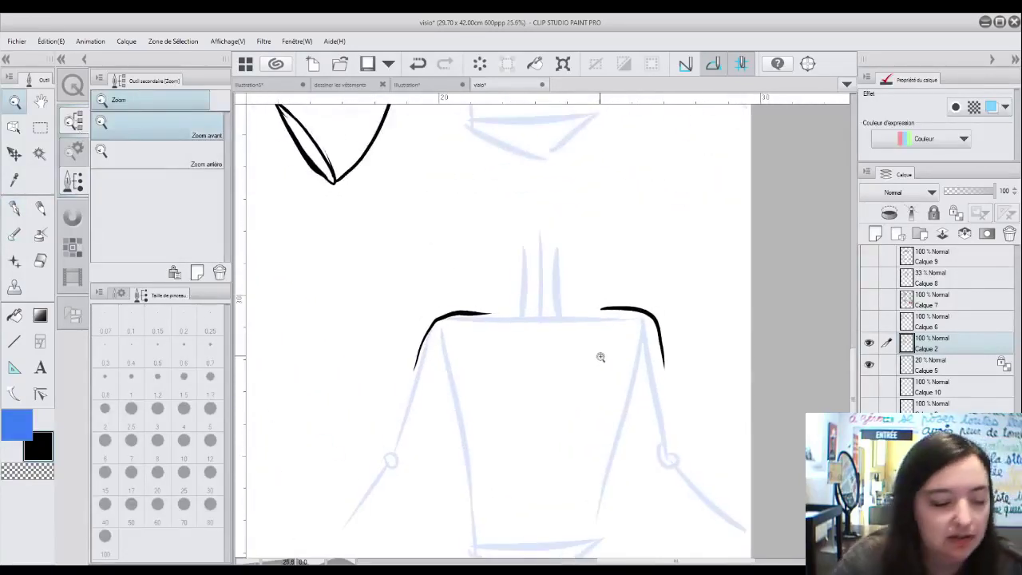
key("p")
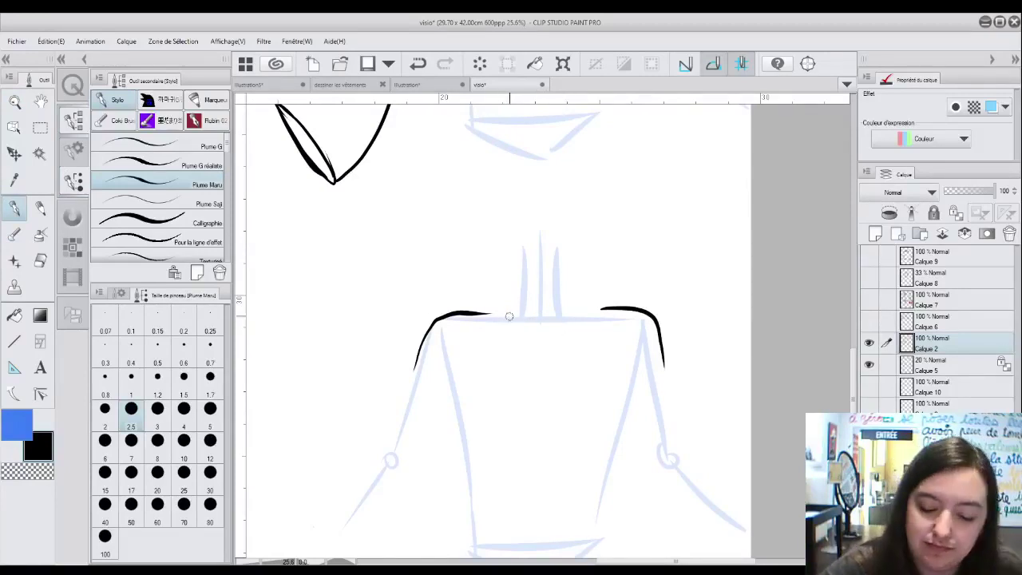
left_click_drag(485, 311, 525, 335)
mouse_move(504, 292)
left_mouse_down()
mouse_move(524, 320)
mouse_move(582, 289)
left_mouse_up()
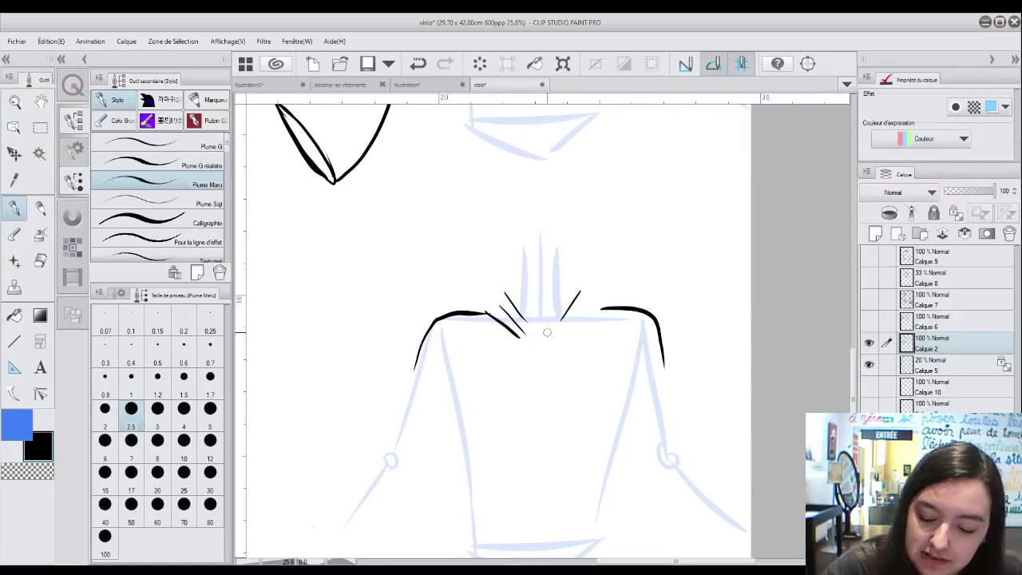
mouse_move(563, 333)
left_mouse_down()
mouse_move(594, 292)
mouse_move(603, 303)
left_mouse_up()
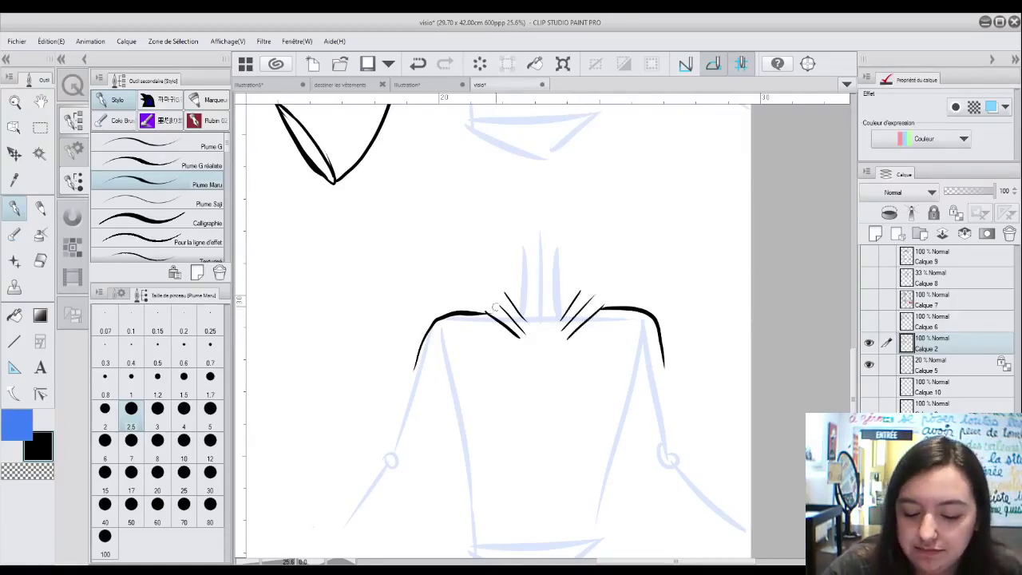
mouse_move(485, 295)
left_mouse_down()
mouse_move(502, 278)
mouse_move(595, 284)
mouse_move(612, 306)
left_mouse_up()
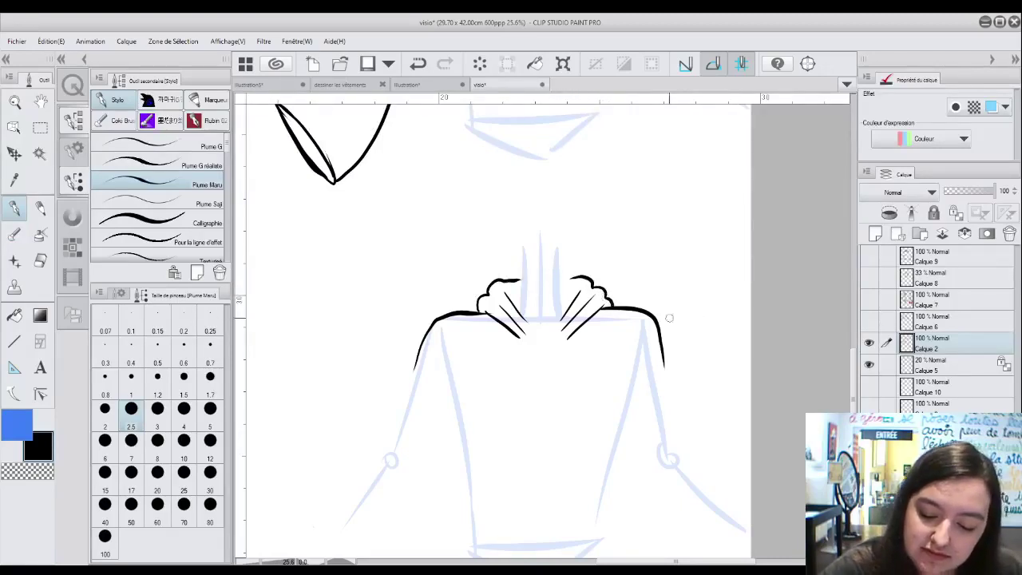
Step: Draw an enlarged detail of the hood's folds, scalloped edge and shoulder line in the empty space above the hoodie
left_click_drag(423, 198, 462, 241)
left_click_drag(429, 181, 472, 240)
mouse_move(408, 209)
left_mouse_down()
mouse_move(408, 180)
mouse_move(429, 162)
mouse_move(456, 162)
left_mouse_up()
left_click_drag(366, 222, 411, 216)
Step: Draw the hoodie's curved neck opening between the hood folds and both sides of the neck rising from it
mouse_move(509, 280)
left_mouse_down()
mouse_move(523, 295)
mouse_move(563, 293)
mouse_move(578, 278)
left_mouse_up()
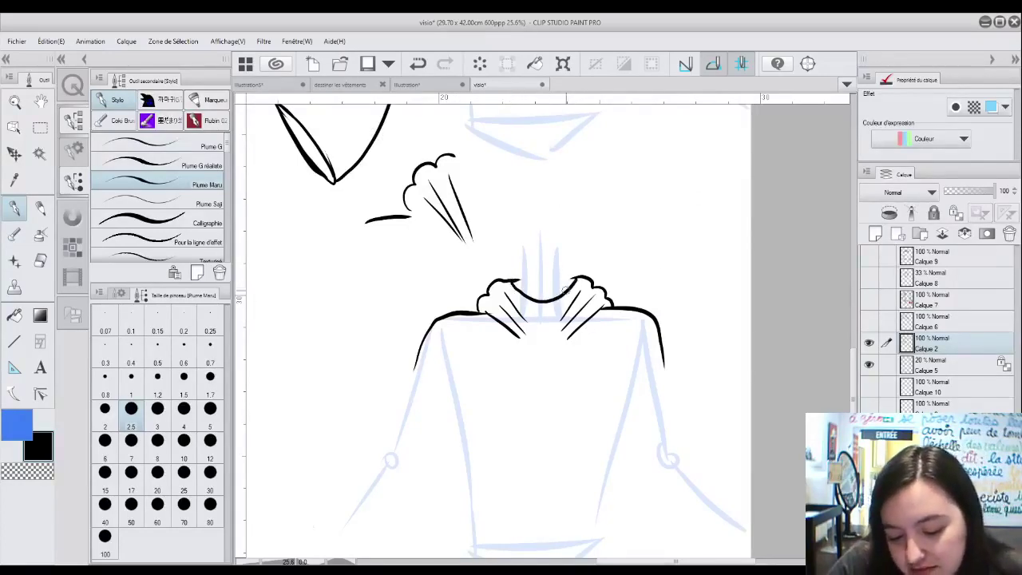
left_click_drag(520, 254, 520, 292)
left_click_drag(567, 257, 569, 284)
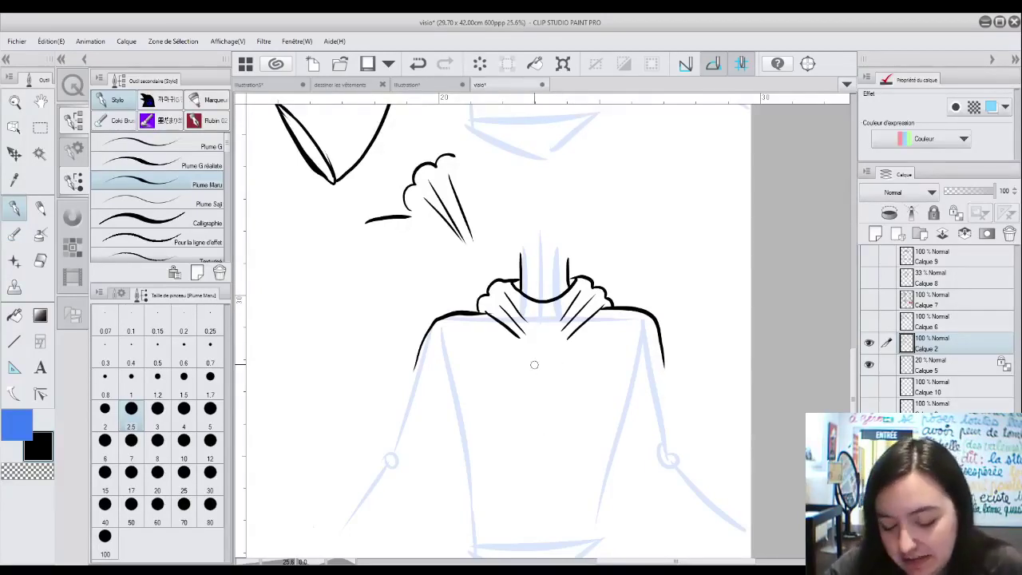
Step: Add two eyelets below the hood with hanging drawstrings that end in knots and flared tips
left_click_drag(527, 341, 554, 342)
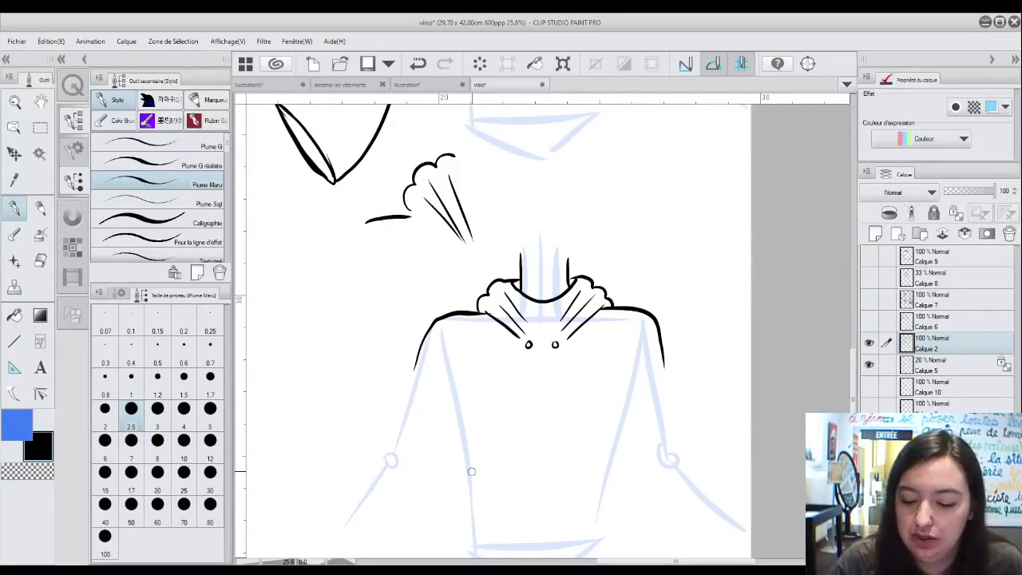
left_click_drag(528, 346, 530, 405)
mouse_move(556, 345)
left_mouse_down()
mouse_move(557, 404)
mouse_move(527, 403)
mouse_move(523, 426)
mouse_move(556, 408)
mouse_move(557, 431)
left_mouse_up()
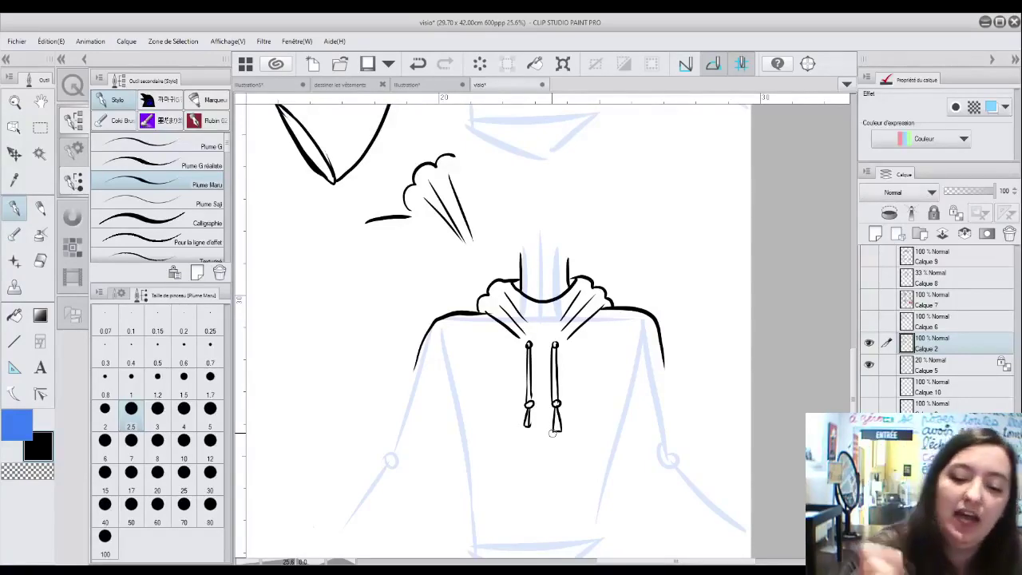
Step: Hide Calque 2 and Calque 5, show the leg templates and make the layer just below Calque 10 active
left_click(14, 101)
left_click_drag(650, 350, 624, 429)
scroll(852, 332, "up", 2)
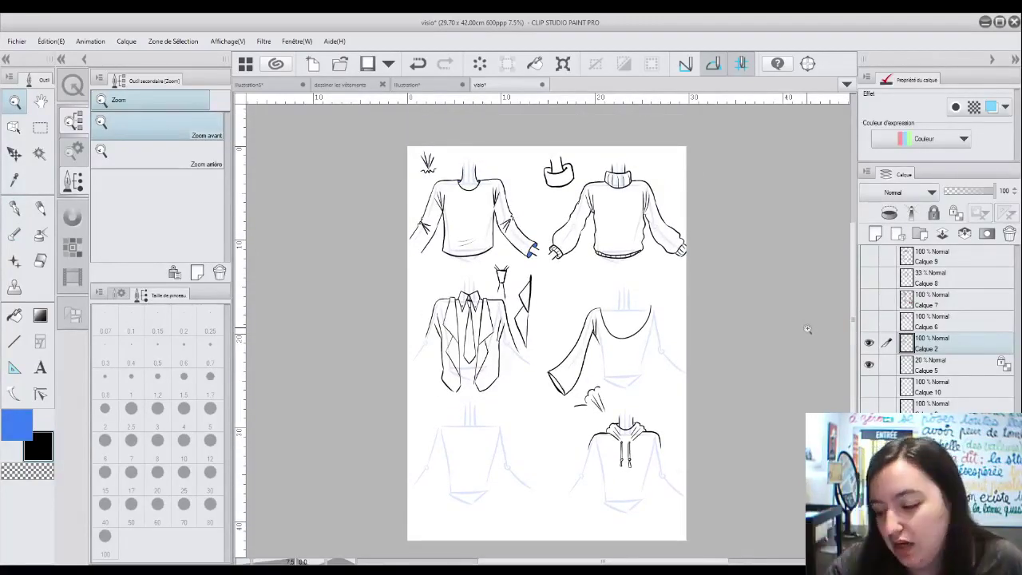
left_click(869, 344)
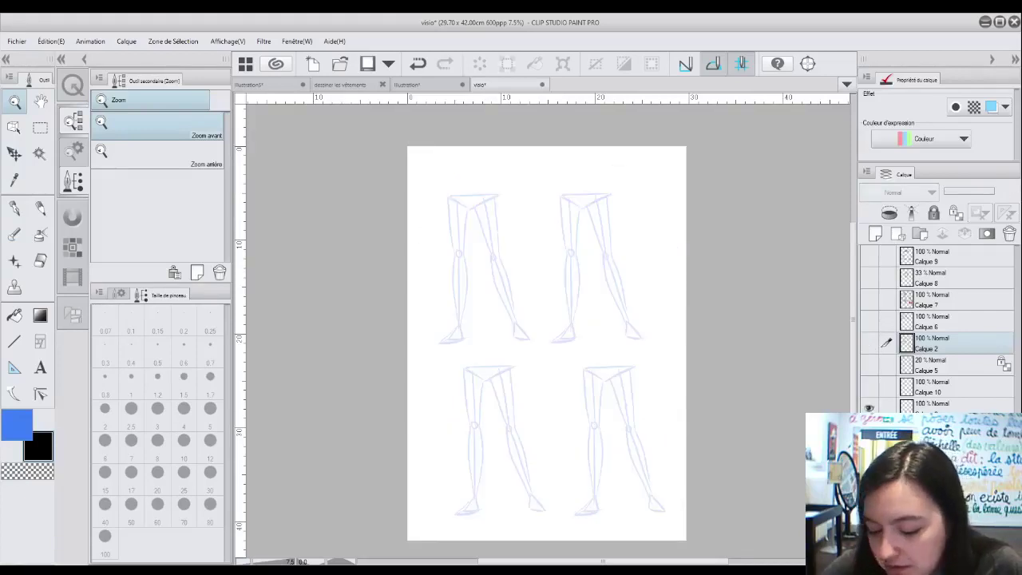
left_click(949, 408)
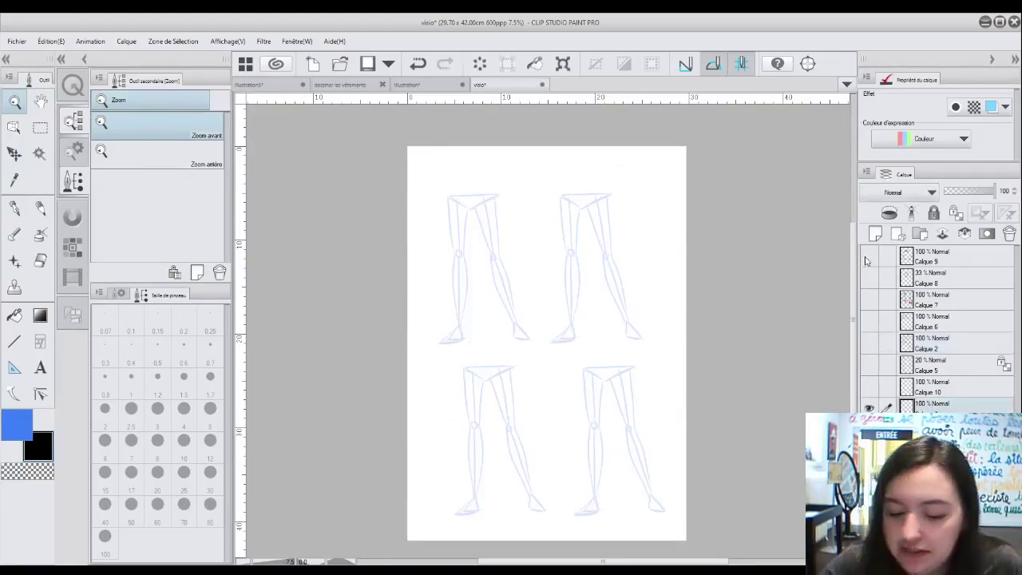
Step: Draw the outline of straight, loose trousers with ankle hems over the upper-left leg template
left_click(492, 263)
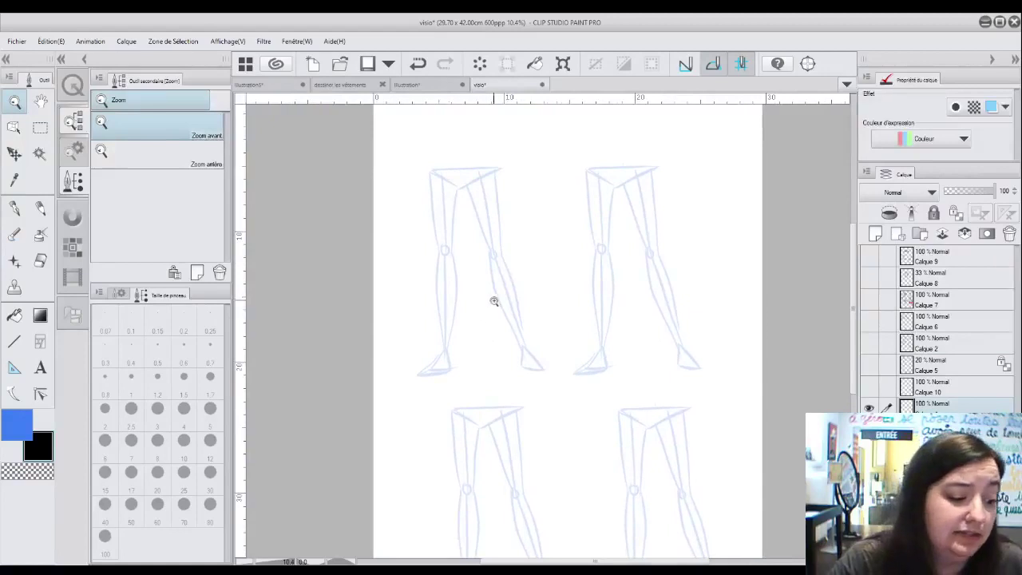
left_click(494, 299)
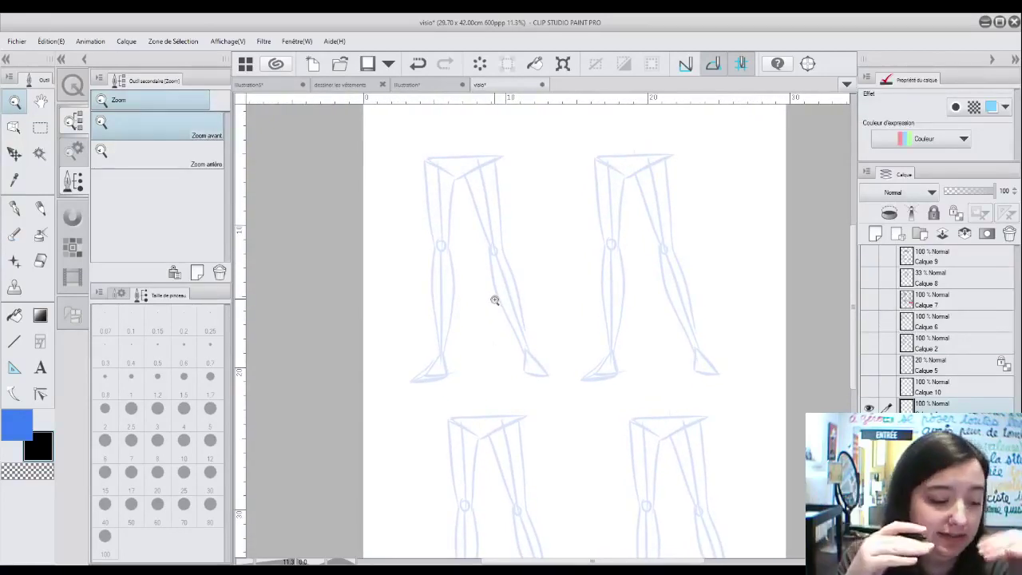
key("p")
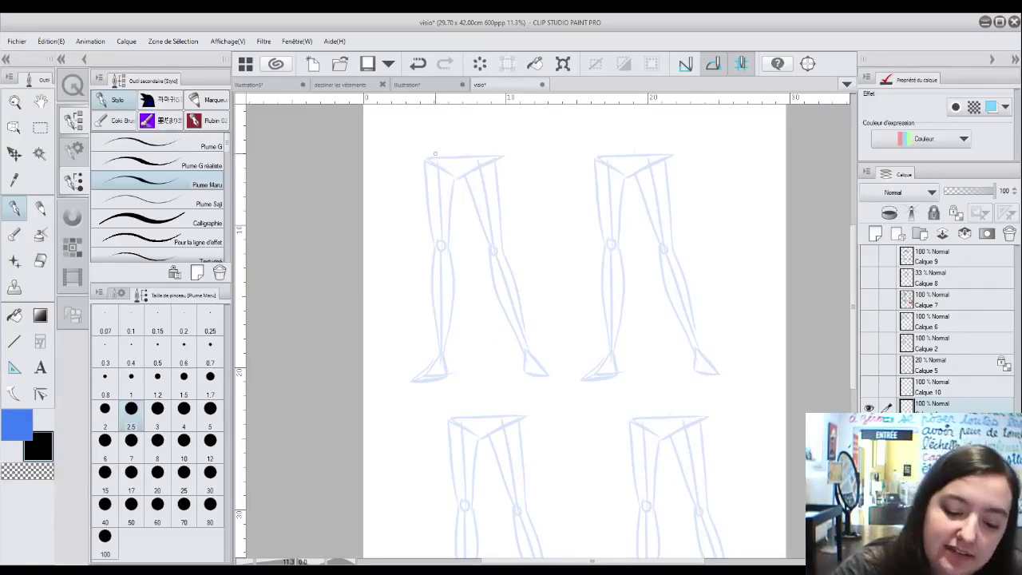
mouse_move(420, 154)
left_mouse_down()
mouse_move(428, 349)
mouse_move(452, 361)
left_mouse_up()
left_click_drag(459, 189, 457, 361)
mouse_move(459, 190)
left_mouse_down()
mouse_move(493, 327)
mouse_move(509, 355)
mouse_move(537, 347)
left_mouse_up()
left_click_drag(499, 156, 525, 324)
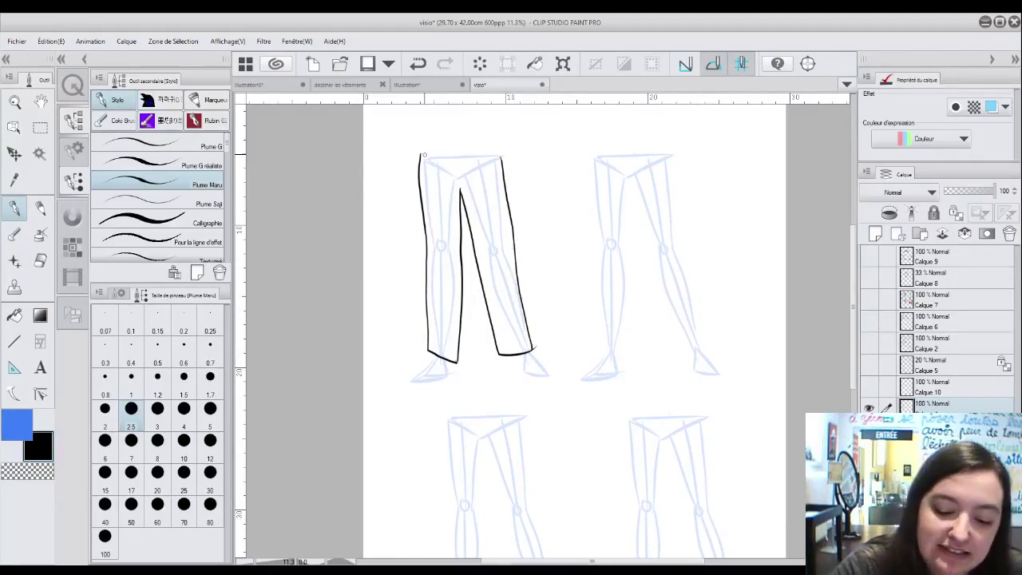
Step: Draw a narrow waistband across the top of the trousers and trim its overshooting end
left_click_drag(420, 153, 503, 158)
left_click_drag(421, 149, 508, 156)
key("e")
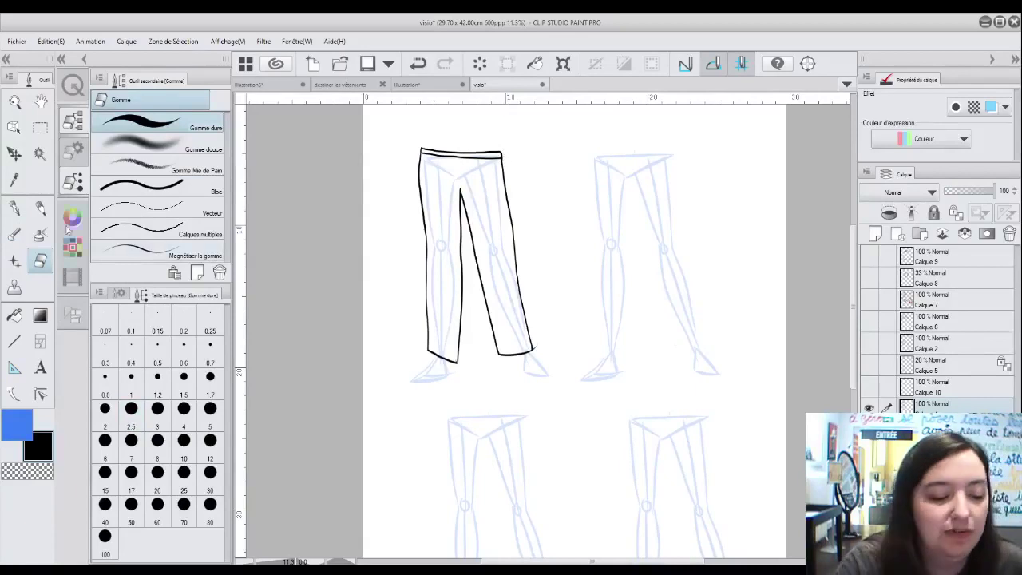
left_click(14, 208)
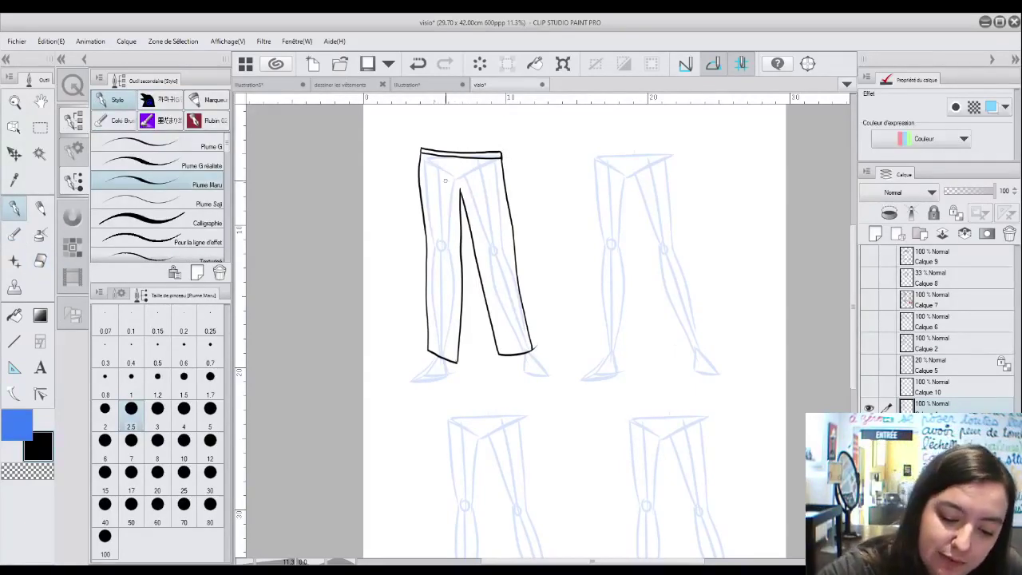
Step: Add fold lines at the trousers' crotch, knees and ankles, plus a small V-shaped fold example beside the waist
left_click_drag(432, 182, 497, 182)
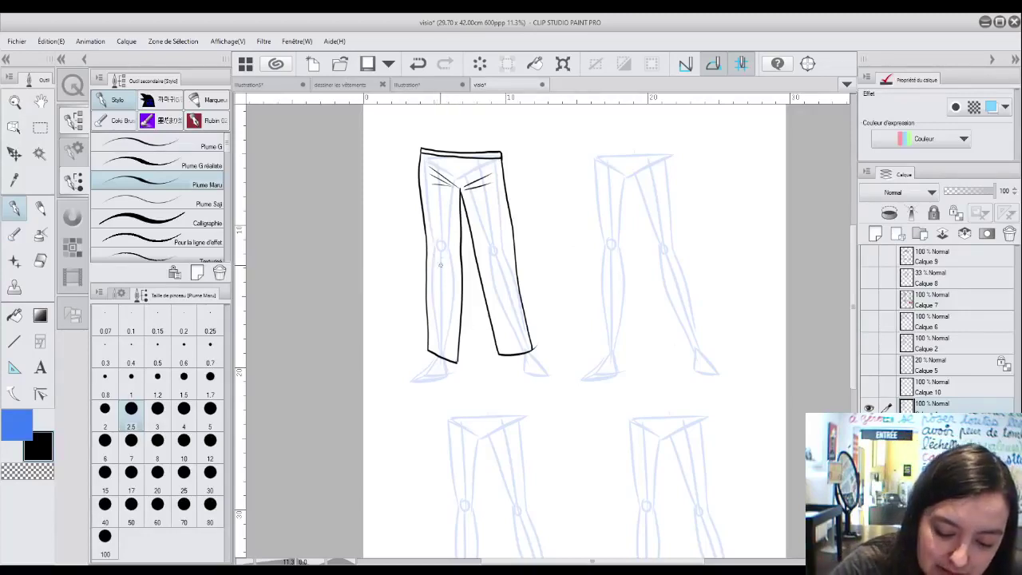
left_click_drag(435, 266, 505, 261)
left_click_drag(380, 137, 397, 147)
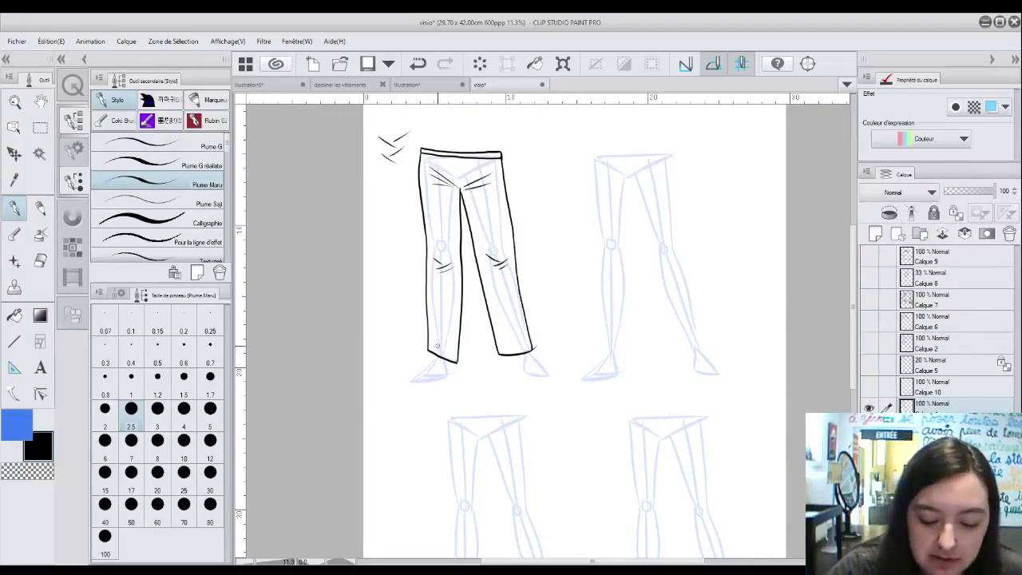
left_click_drag(431, 335, 446, 344)
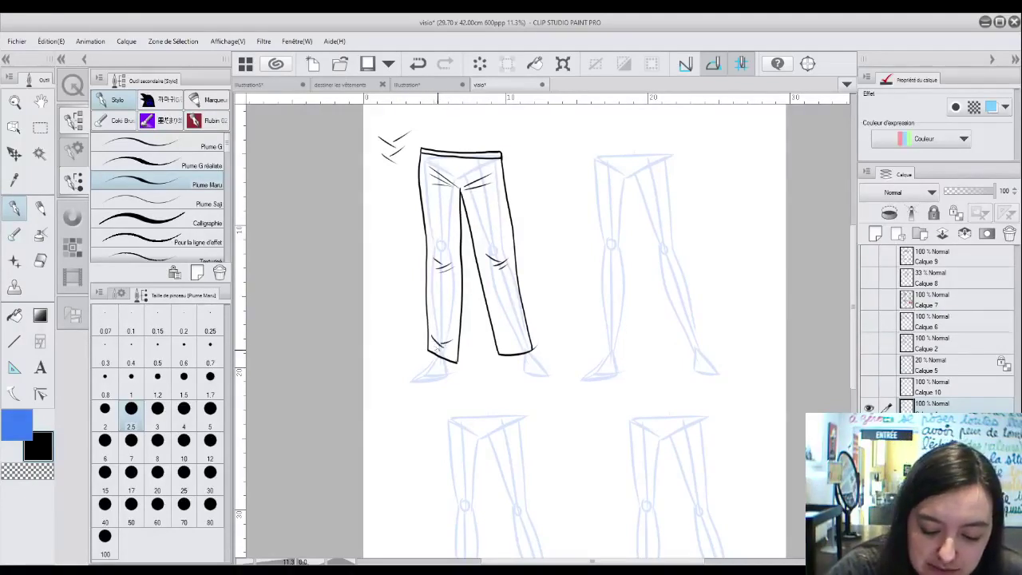
left_click_drag(504, 346, 517, 341)
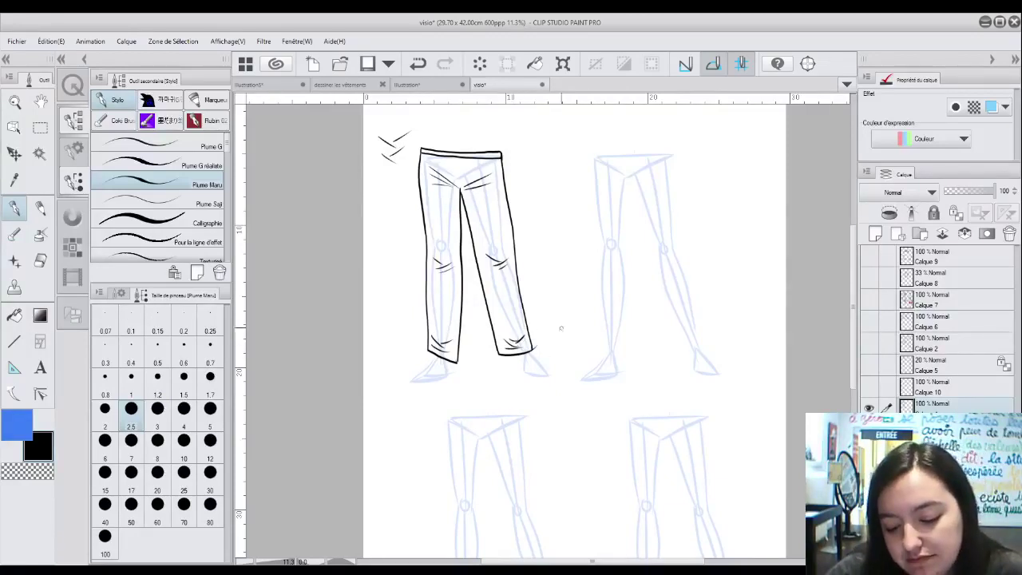
Step: Erase the hem of the straight trouser leg and redraw it with wavy, bunched-up edges
left_click(40, 261)
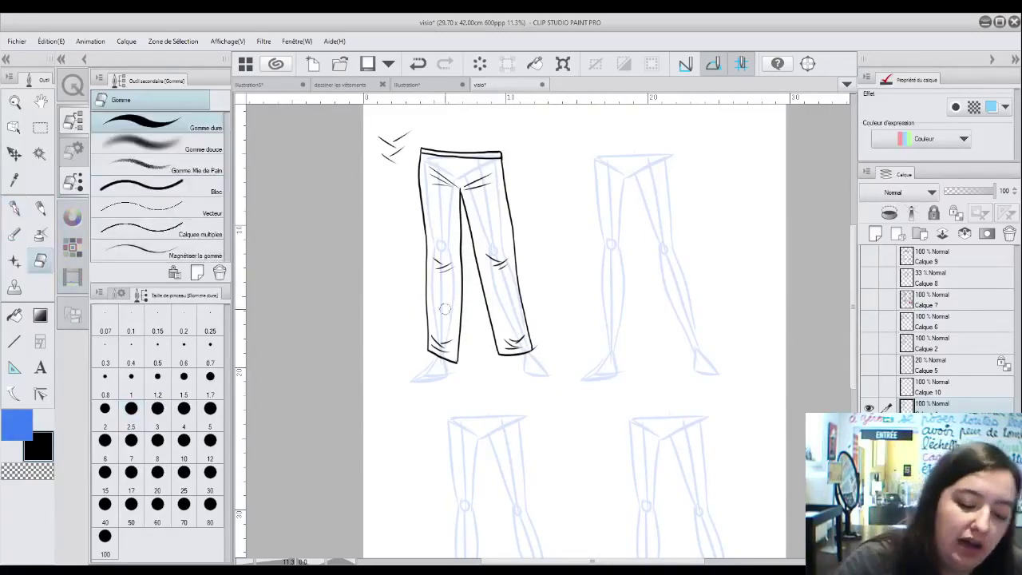
mouse_move(442, 361)
left_mouse_down()
mouse_move(462, 361)
mouse_move(459, 344)
mouse_move(429, 357)
left_mouse_up()
left_click(14, 209)
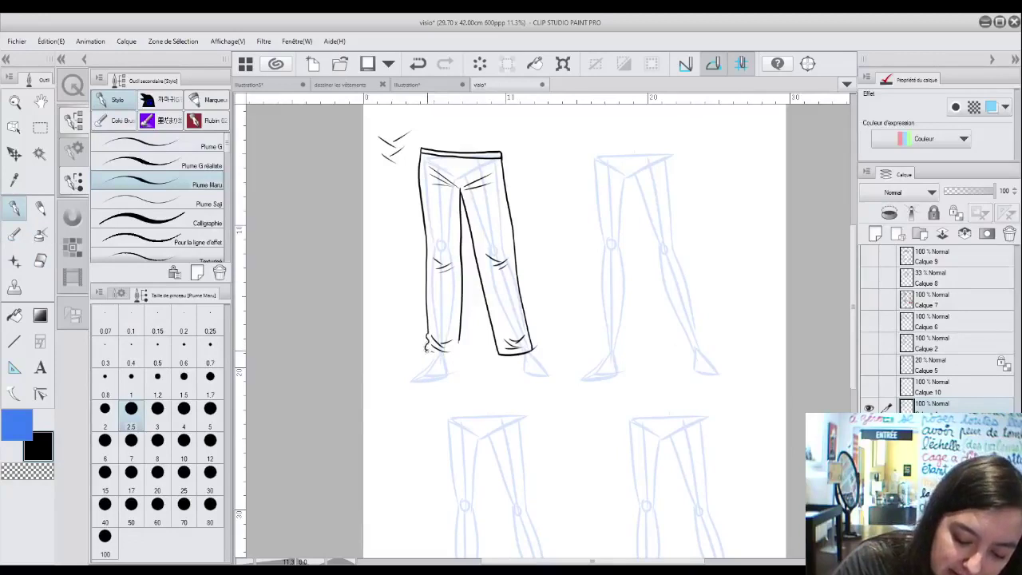
left_click_drag(428, 357, 454, 363)
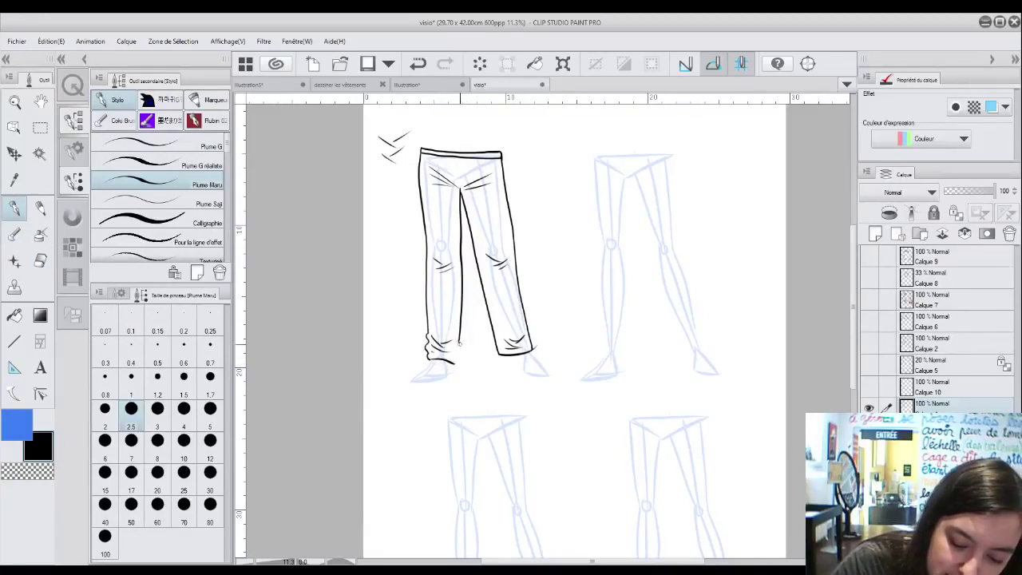
Step: Erase the hem of the slanted trouser leg and redraw it bunched up to match the other leg
left_click(40, 261)
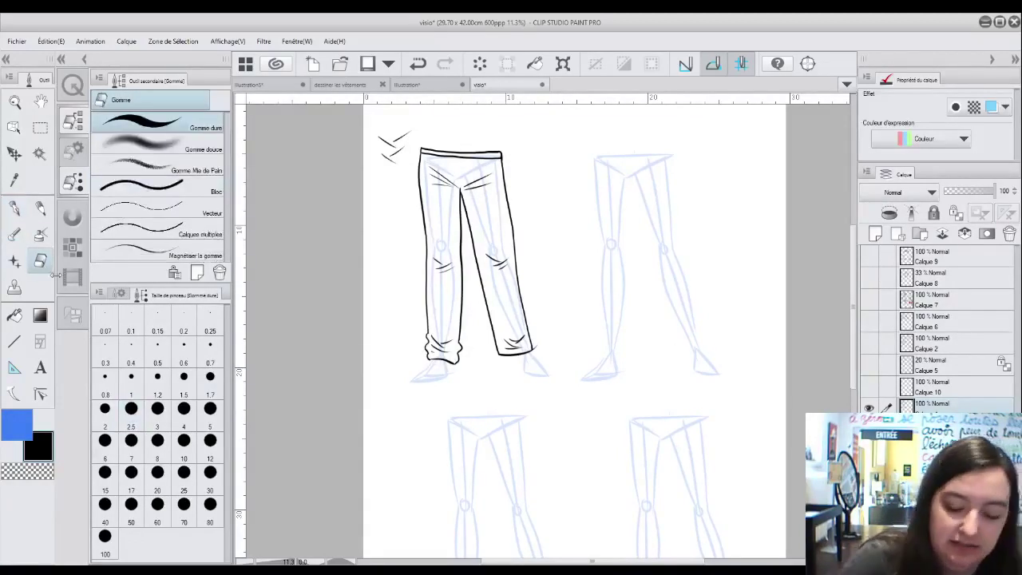
mouse_move(495, 346)
left_mouse_down()
mouse_move(525, 357)
mouse_move(517, 351)
mouse_move(533, 348)
mouse_move(509, 337)
left_mouse_up()
left_click(14, 209)
mouse_move(495, 343)
left_mouse_down()
mouse_move(506, 361)
mouse_move(531, 344)
left_mouse_up()
key("e")
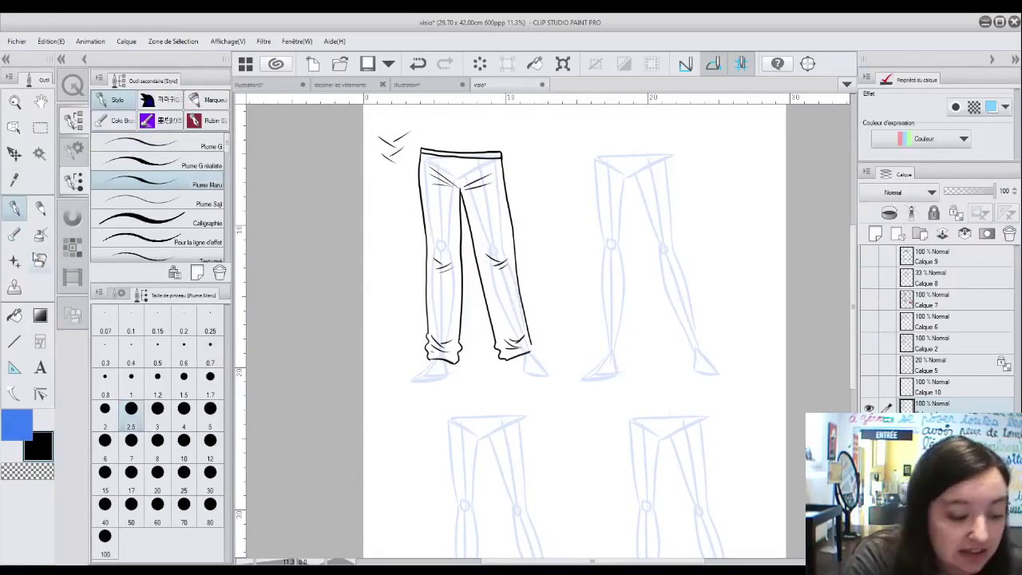
key("p")
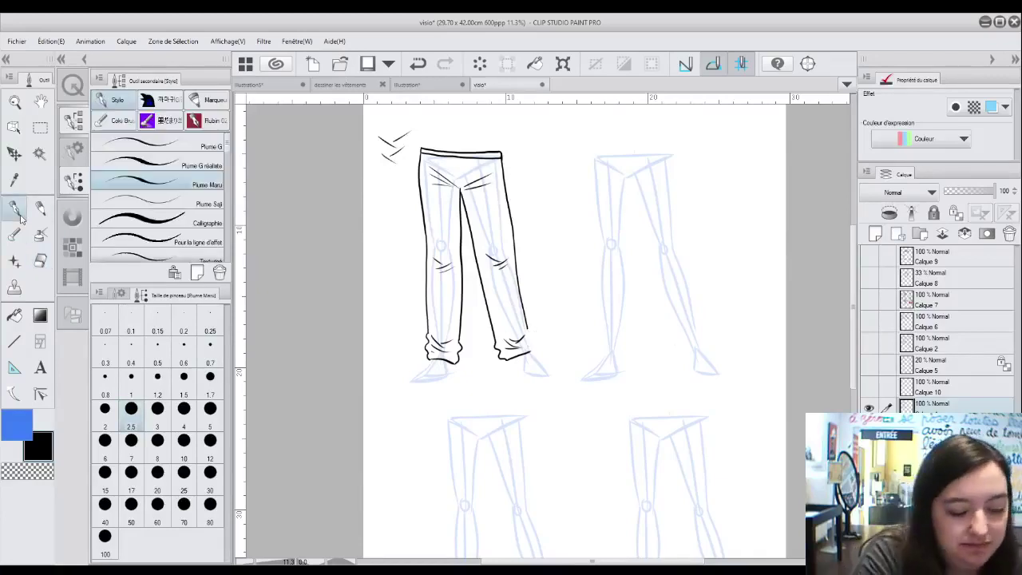
left_click_drag(527, 327, 534, 351)
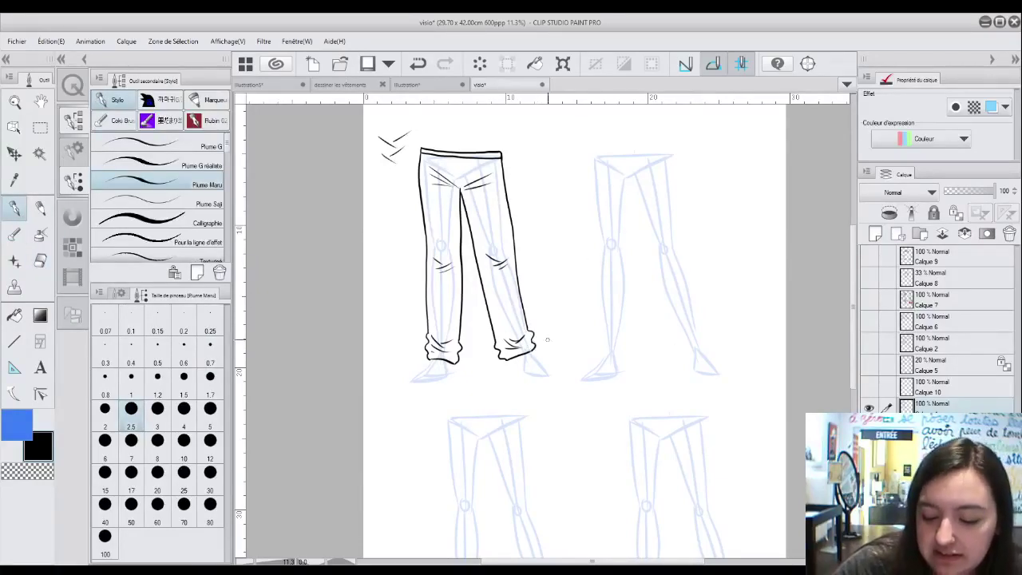
Step: Draw a detail of the bunched hem beside the slanted leg, with short fold lines and a wavy edge
left_click_drag(565, 314, 550, 324)
mouse_move(567, 320)
left_mouse_down()
mouse_move(554, 329)
mouse_move(576, 319)
mouse_move(579, 335)
left_mouse_up()
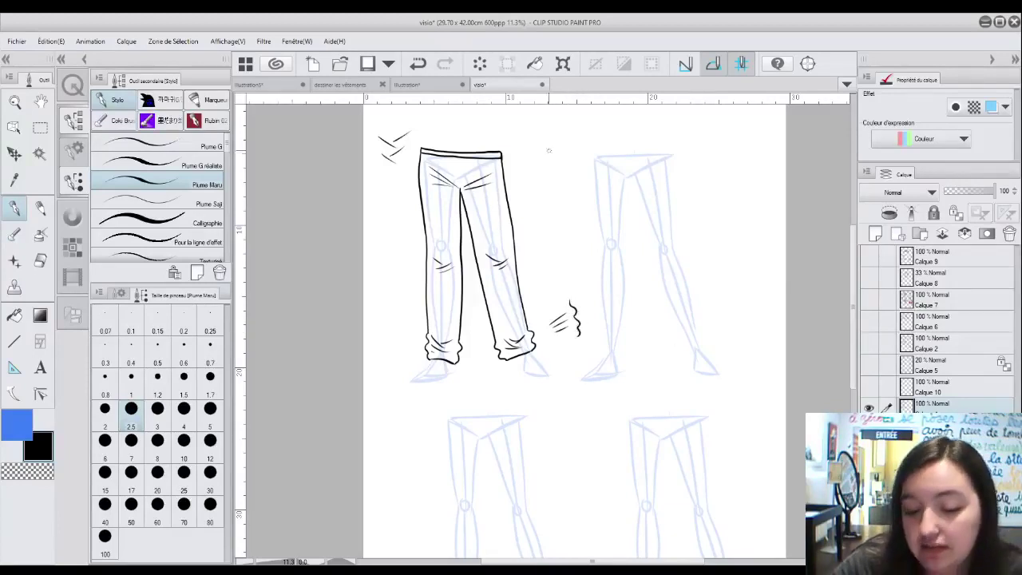
Step: Sketch a small flared skirt with vertical pleats and a wavy hem between the two upper leg templates
left_click_drag(540, 132, 531, 171)
left_click_drag(543, 129, 541, 167)
mouse_move(551, 131)
left_mouse_down()
mouse_move(552, 168)
mouse_move(570, 170)
mouse_move(549, 124)
mouse_move(566, 126)
mouse_move(522, 173)
mouse_move(589, 176)
left_mouse_up()
left_click_drag(567, 125, 589, 176)
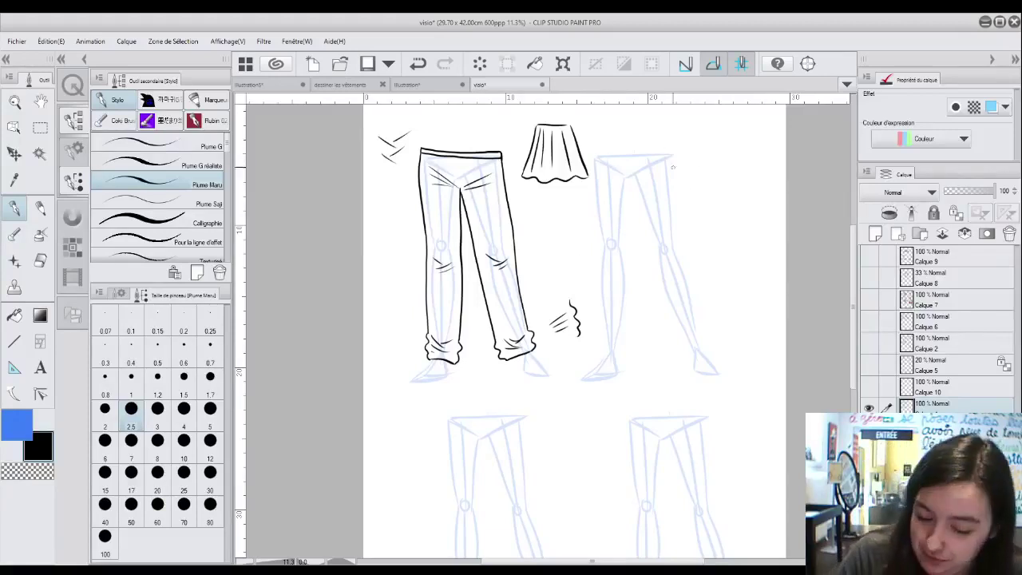
Step: Draw a flared skirt with a waistband, vertical pleats and a wavy hem on the unclothed upper leg template
left_click_drag(594, 158, 668, 156)
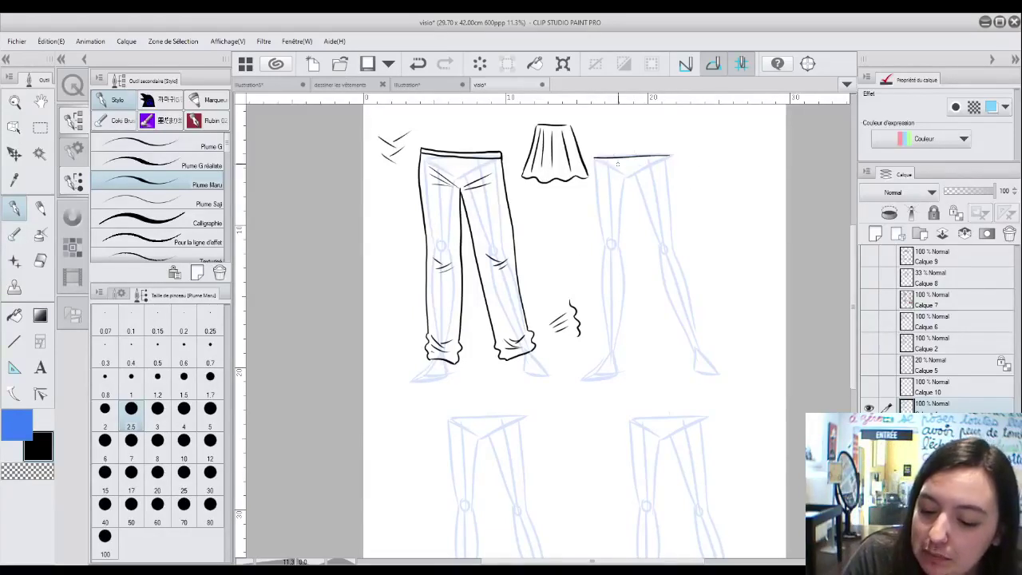
left_click_drag(593, 150, 668, 155)
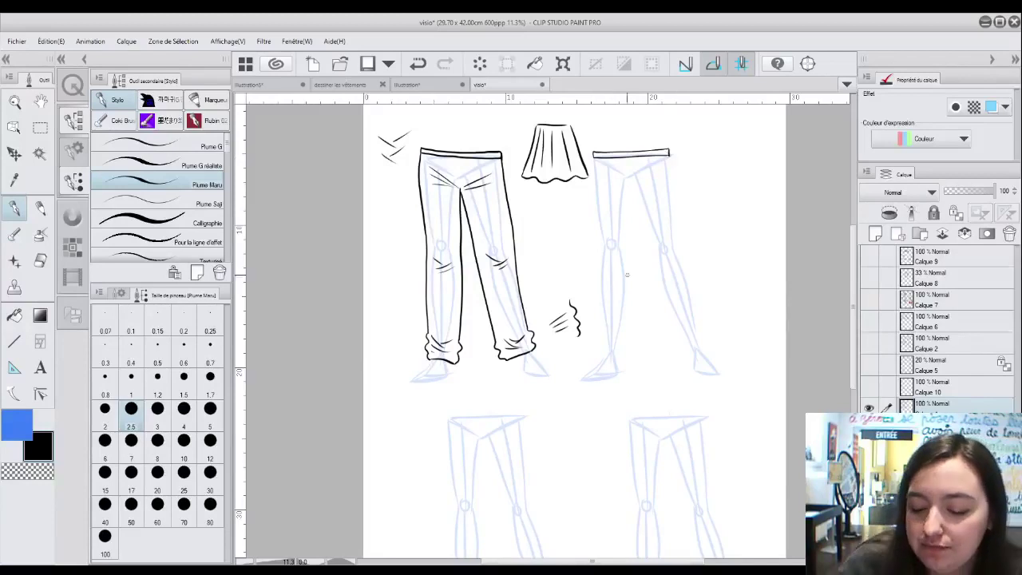
left_click_drag(593, 157, 574, 235)
left_click_drag(604, 159, 598, 215)
mouse_move(608, 157)
left_mouse_down()
mouse_move(611, 232)
mouse_move(635, 233)
left_mouse_up()
mouse_move(651, 156)
left_mouse_down()
mouse_move(663, 228)
mouse_move(672, 169)
mouse_move(695, 231)
left_mouse_up()
mouse_move(573, 234)
left_mouse_down()
mouse_move(607, 253)
mouse_move(699, 229)
left_mouse_up()
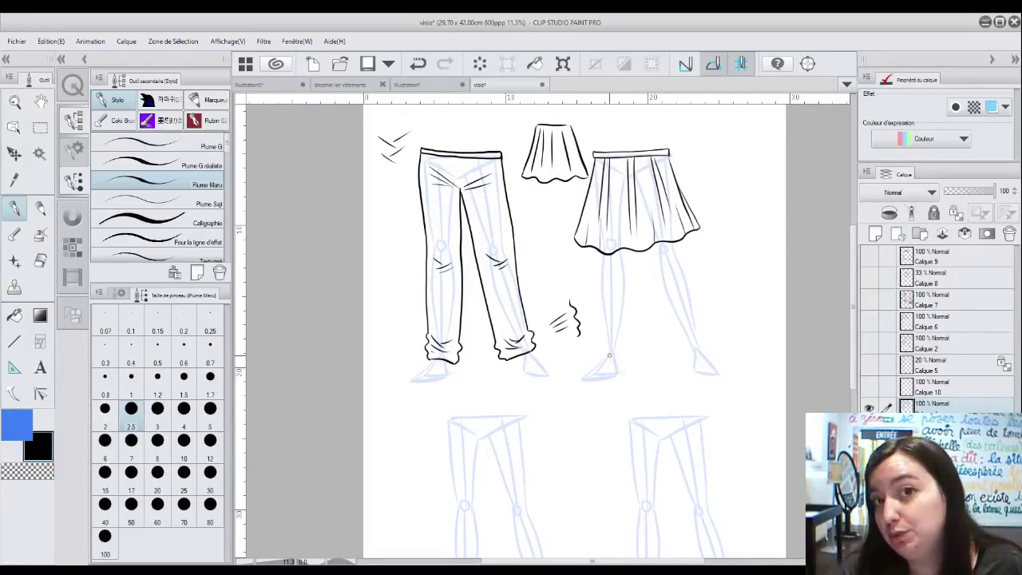
Step: Add a fly and curved front pockets to the trousers, and a flower motif on the thigh of the straight leg
mouse_move(457, 157)
left_mouse_down()
mouse_move(459, 180)
mouse_move(431, 169)
mouse_move(502, 172)
left_mouse_up()
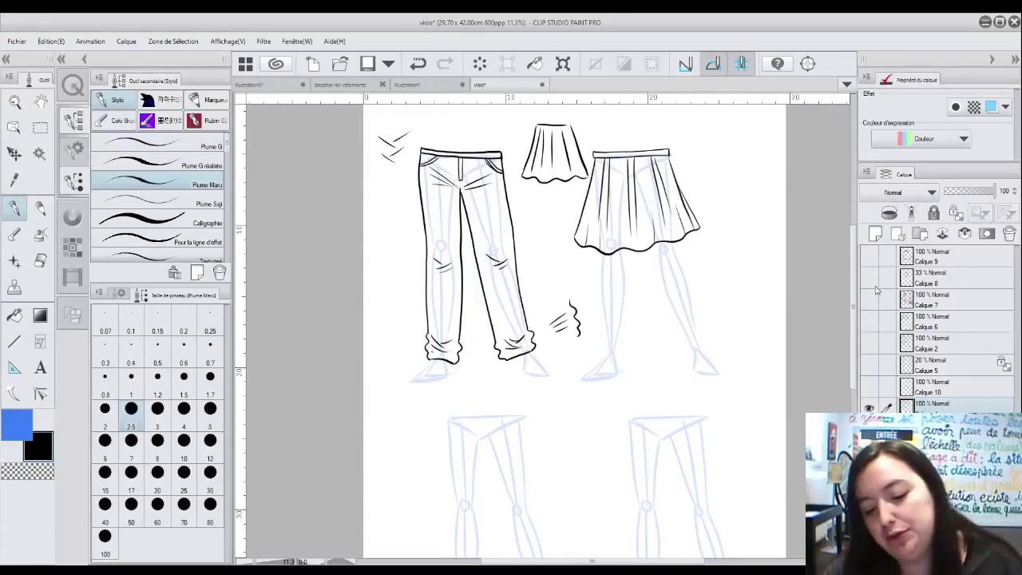
mouse_move(423, 212)
left_mouse_down()
mouse_move(440, 226)
mouse_move(434, 238)
left_mouse_up()
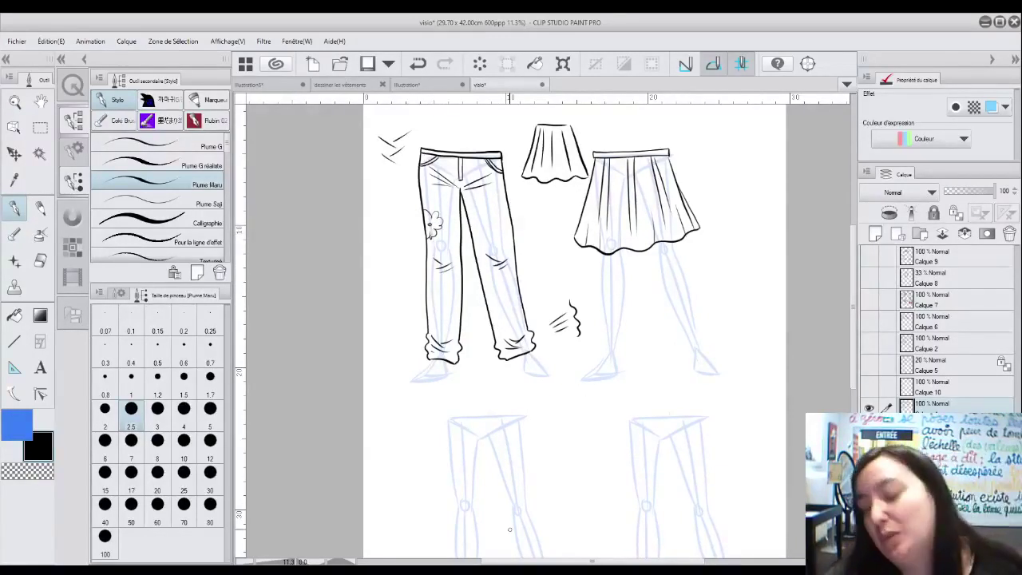
Step: Draw the waistband and straight leg of harem pants on the lower-left leg template, ballooning out and gathered at the ankle
scroll(854, 297, "down", 2)
scroll(854, 297, "down", 4)
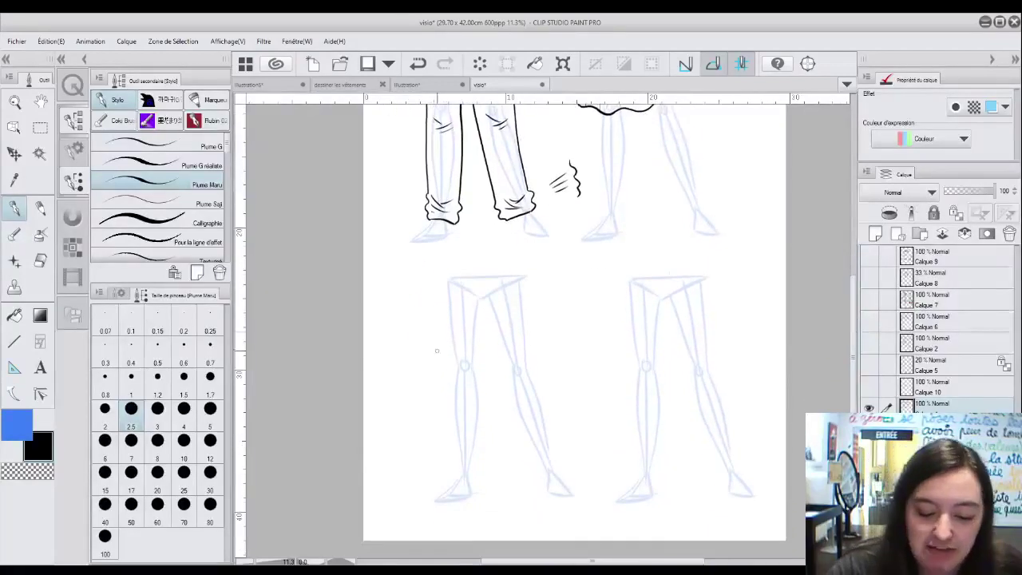
left_click_drag(445, 276, 523, 275)
mouse_move(446, 276)
left_mouse_down()
mouse_move(495, 267)
mouse_move(527, 275)
left_mouse_up()
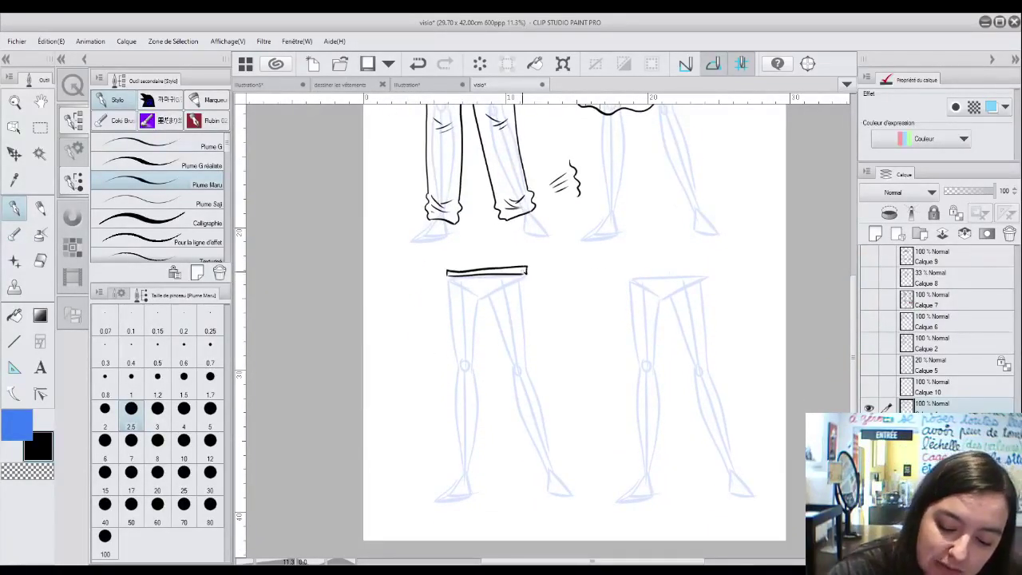
mouse_move(446, 272)
left_mouse_down()
mouse_move(437, 435)
mouse_move(452, 471)
mouse_move(483, 472)
left_mouse_up()
mouse_move(484, 302)
left_mouse_down()
mouse_move(493, 463)
mouse_move(461, 472)
mouse_move(449, 453)
mouse_move(464, 473)
left_mouse_up()
mouse_move(458, 454)
left_mouse_down()
mouse_move(470, 476)
mouse_move(485, 455)
left_mouse_up()
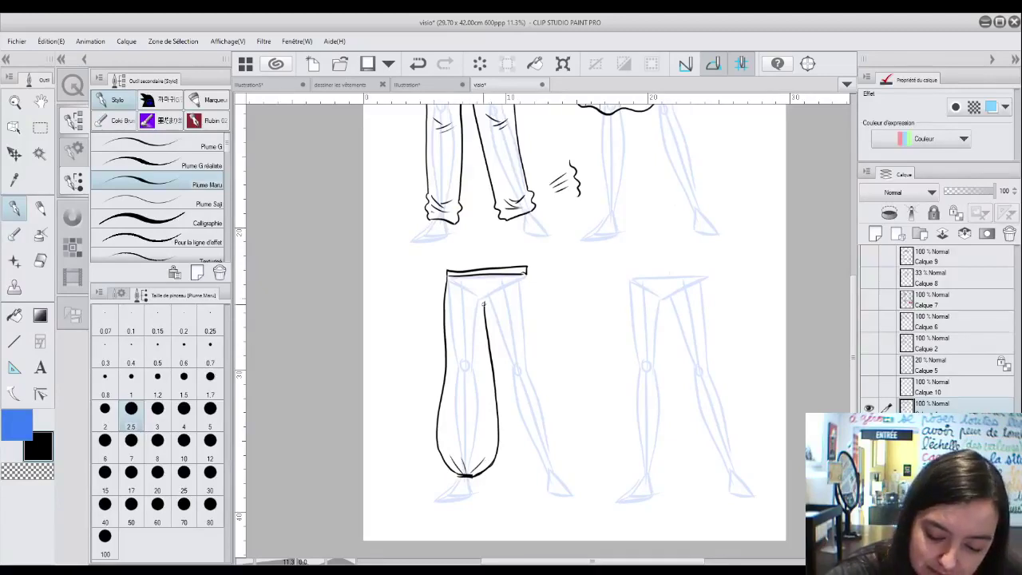
Step: Draw the slanted leg of the harem pants with a gathered ankle cuff, and add fold lines at the crotch
mouse_move(484, 303)
left_mouse_down()
mouse_move(516, 445)
mouse_move(537, 465)
mouse_move(558, 466)
mouse_move(569, 435)
left_mouse_up()
mouse_move(526, 275)
left_mouse_down()
mouse_move(534, 336)
mouse_move(568, 400)
mouse_move(571, 433)
mouse_move(548, 467)
left_mouse_up()
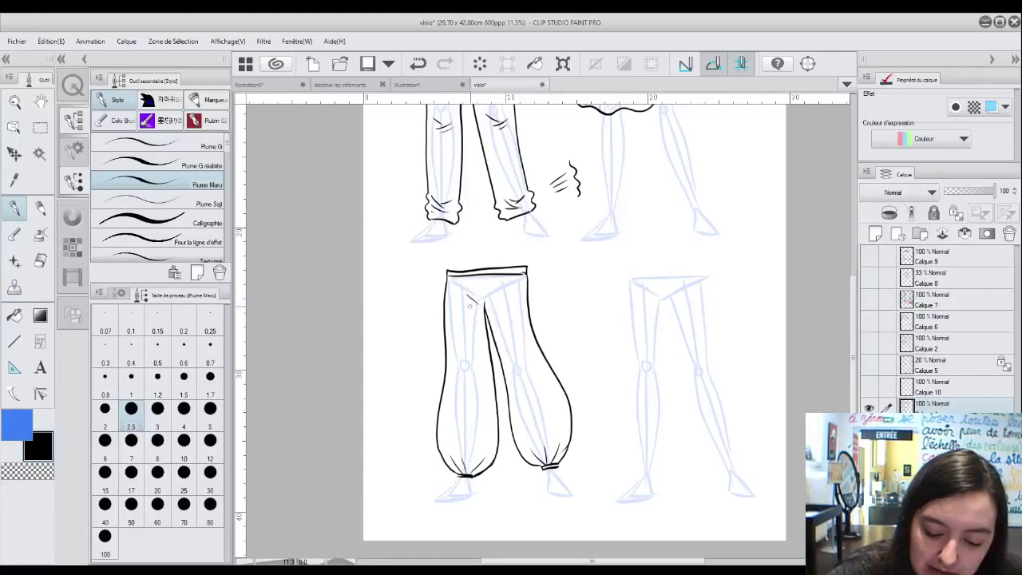
left_click_drag(491, 305, 509, 293)
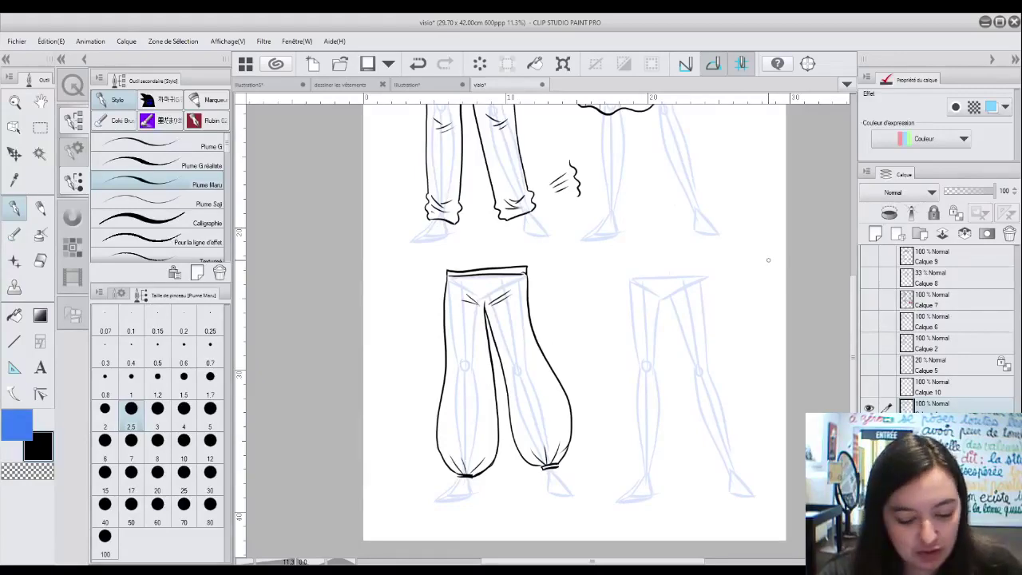
Step: Review the full page of bottoms and compare it with the illustration of the two dressed characters
key("/")
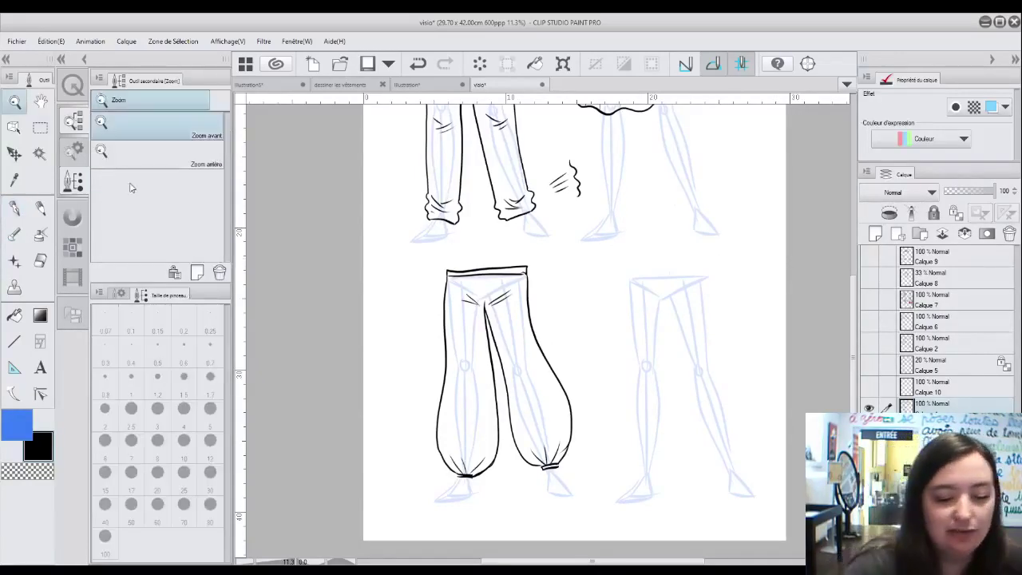
left_click(696, 377, "alt")
left_click_drag(847, 361, 848, 331)
left_click_drag(591, 559, 660, 530)
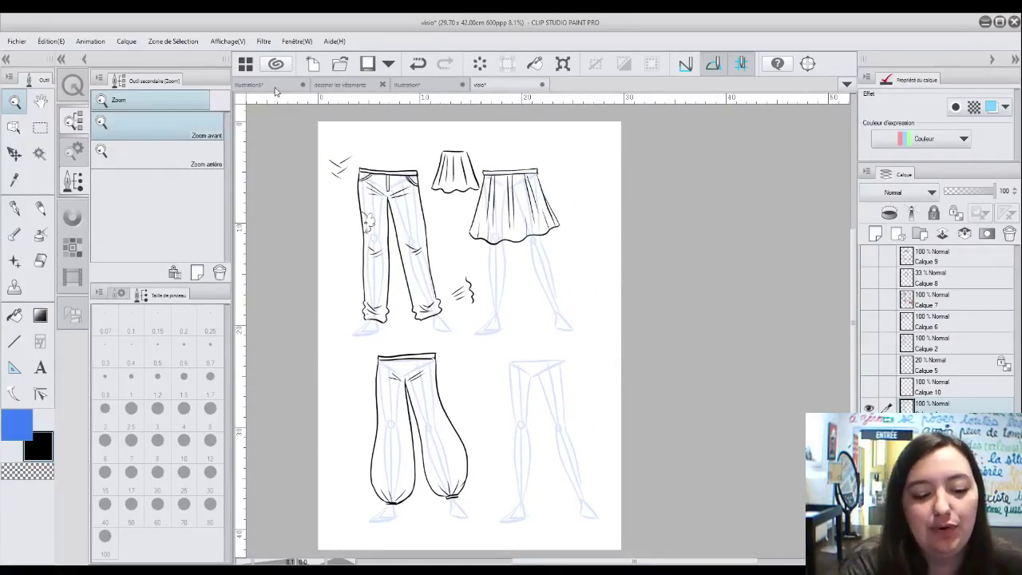
left_click(417, 85)
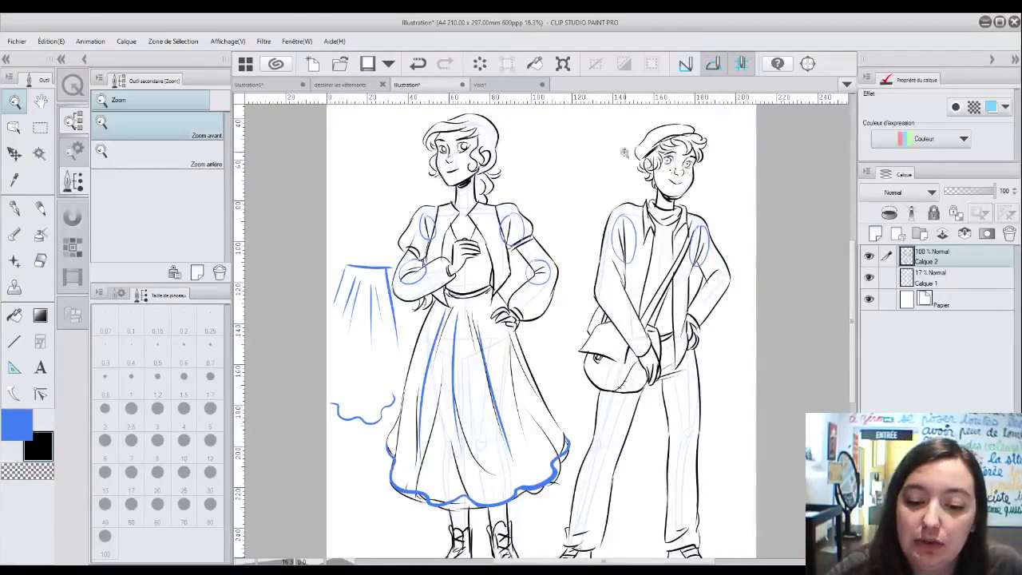
left_click(495, 86)
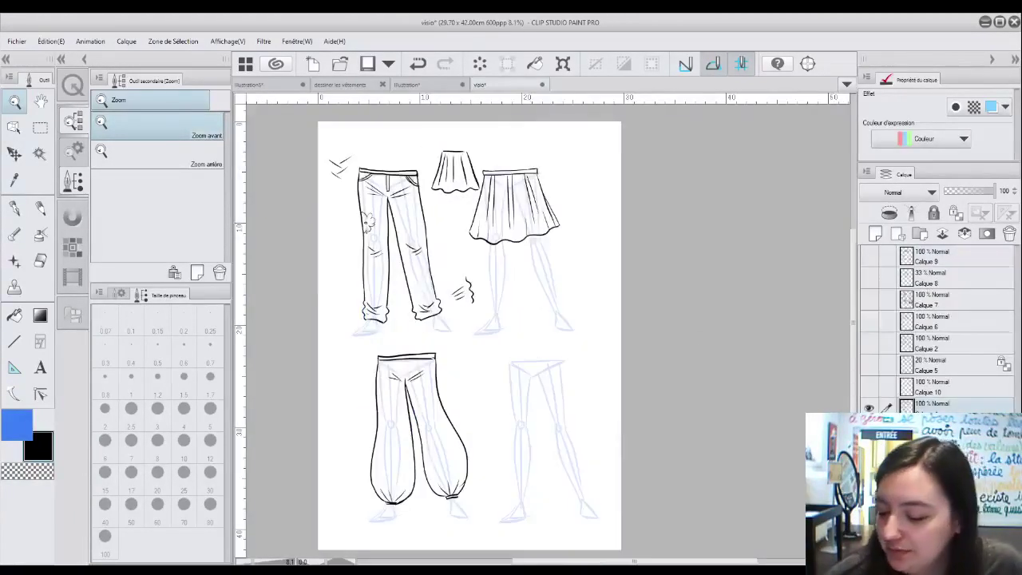
Step: Hide the leg clothing layer, show the head template layer Calque 8, and add a new layer above it for pen drawing
left_click(868, 407)
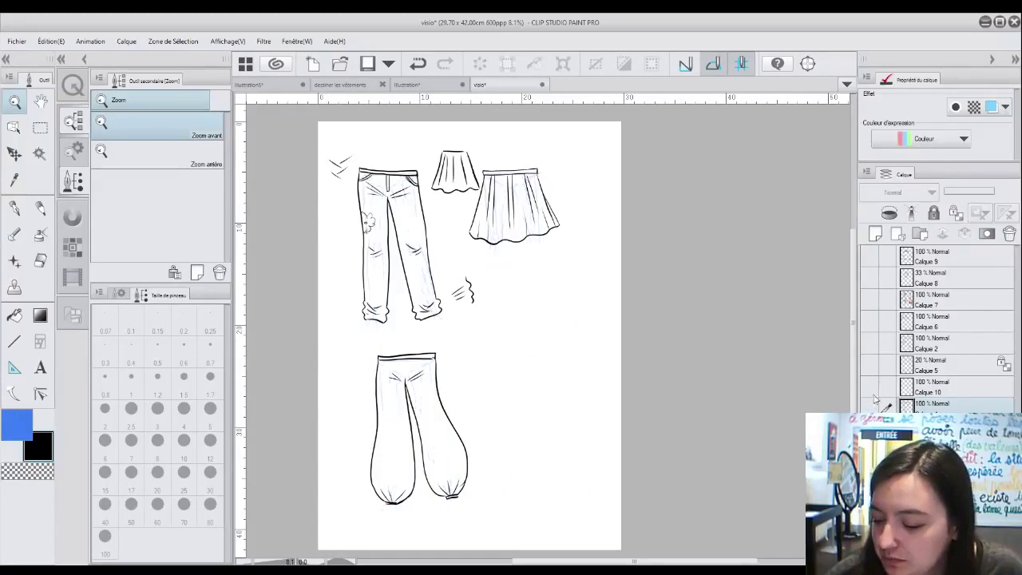
left_click(870, 257)
left_click(869, 257)
left_click(868, 278)
left_click(875, 233)
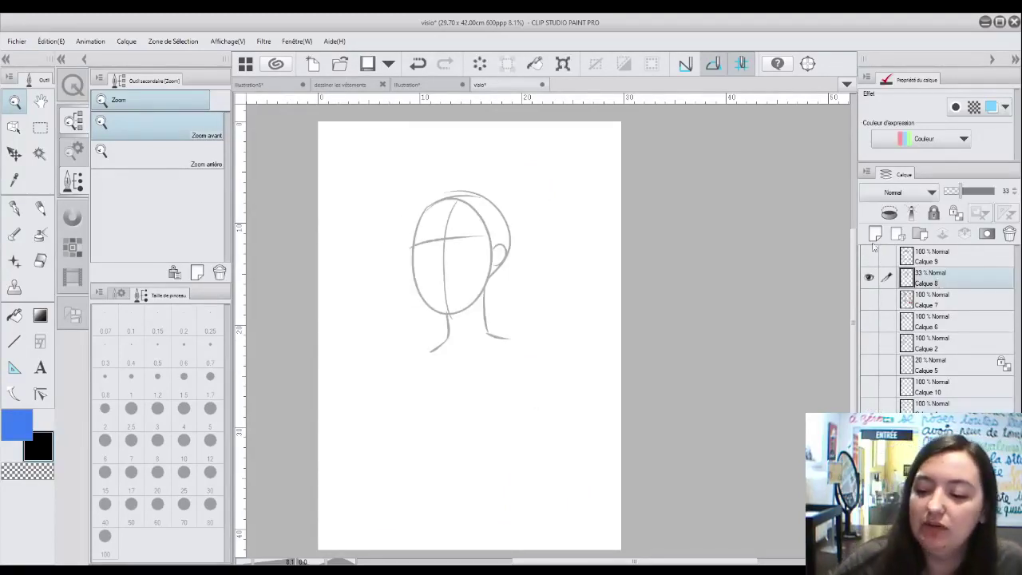
left_click(463, 276)
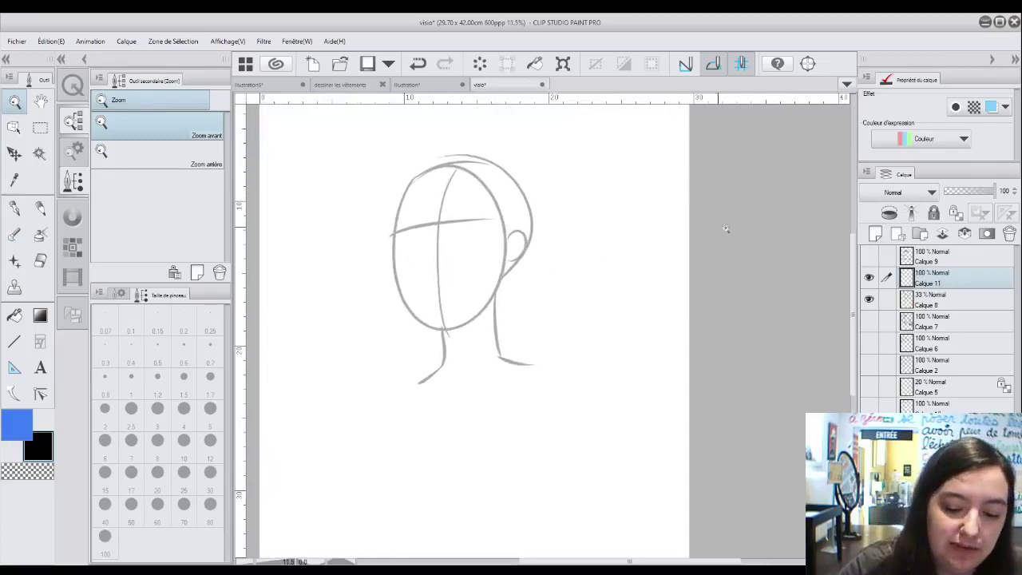
left_click(480, 336)
left_click(480, 335)
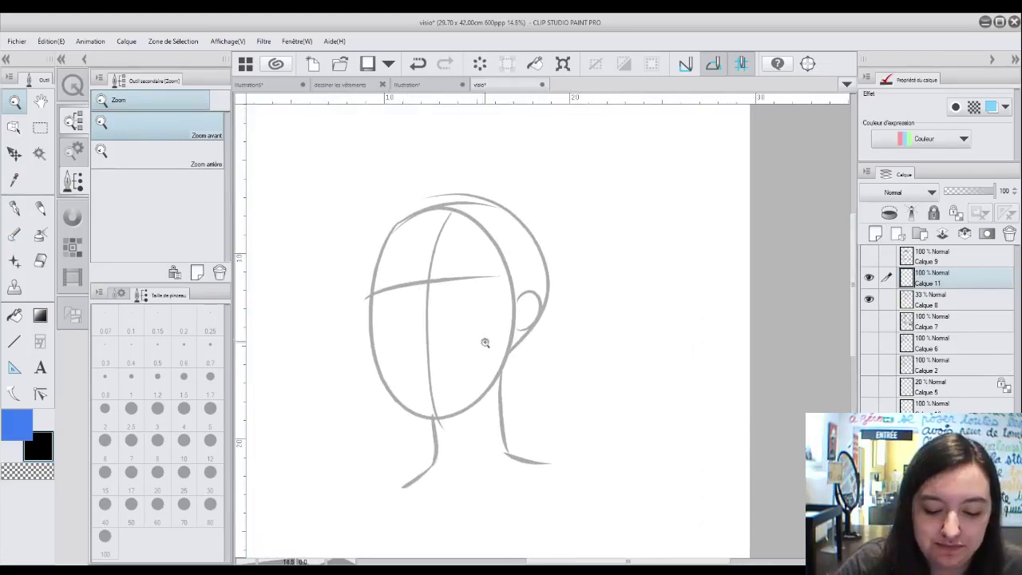
left_click(549, 562)
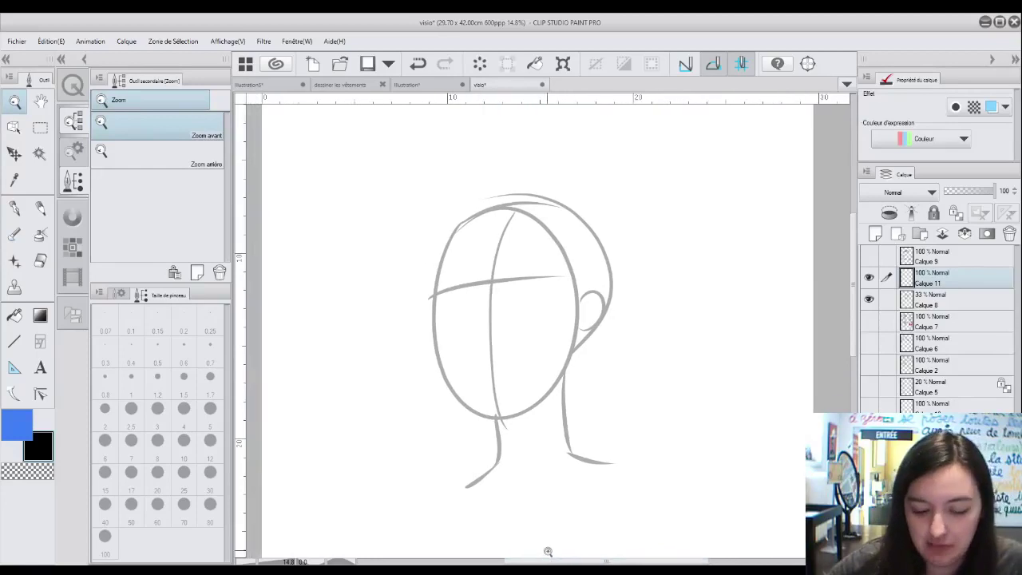
left_click(14, 208)
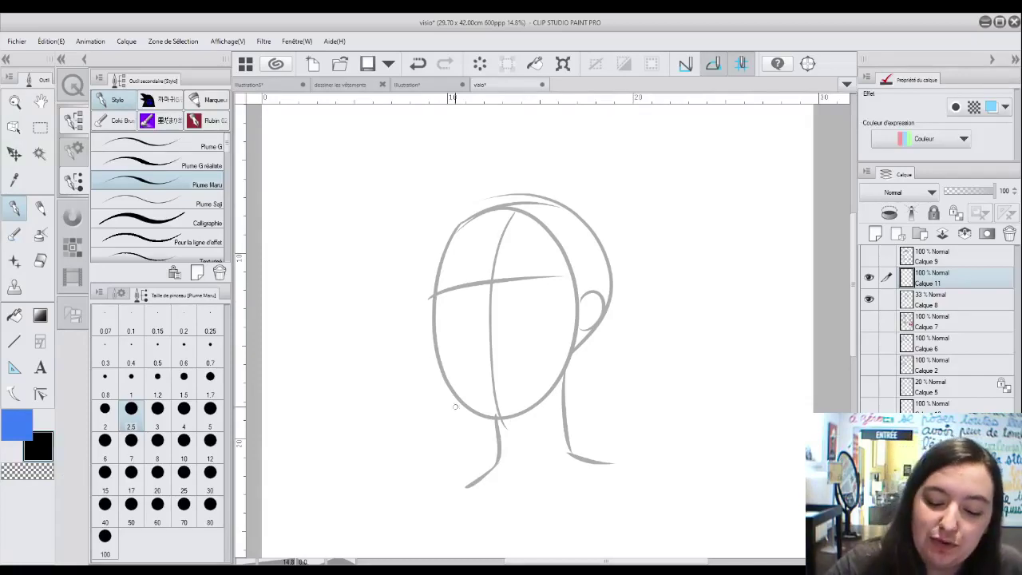
mouse_move(720, 139)
left_mouse_down()
mouse_move(691, 209)
mouse_move(766, 236)
mouse_move(748, 144)
mouse_move(722, 260)
left_mouse_up()
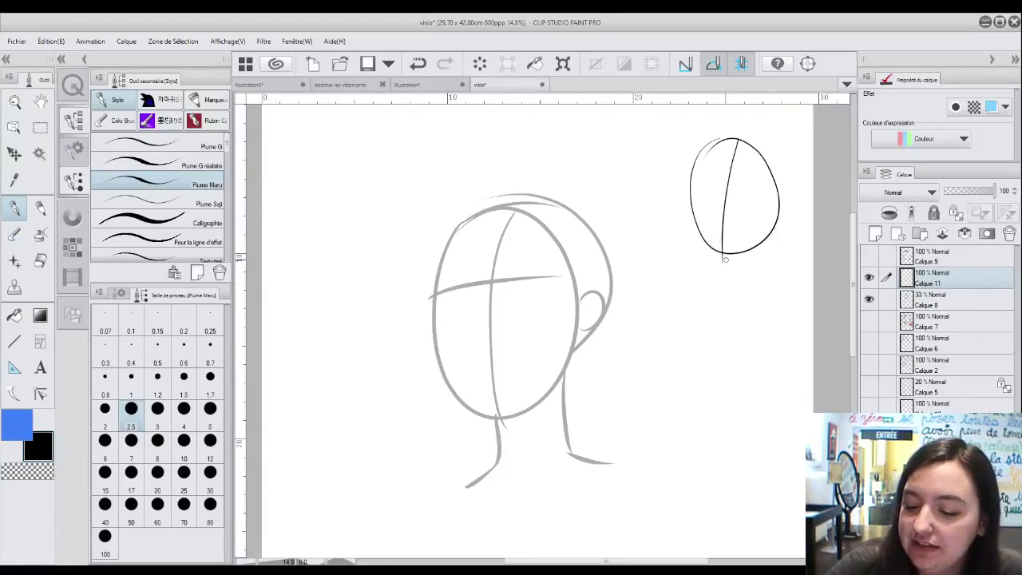
left_click_drag(692, 190, 771, 186)
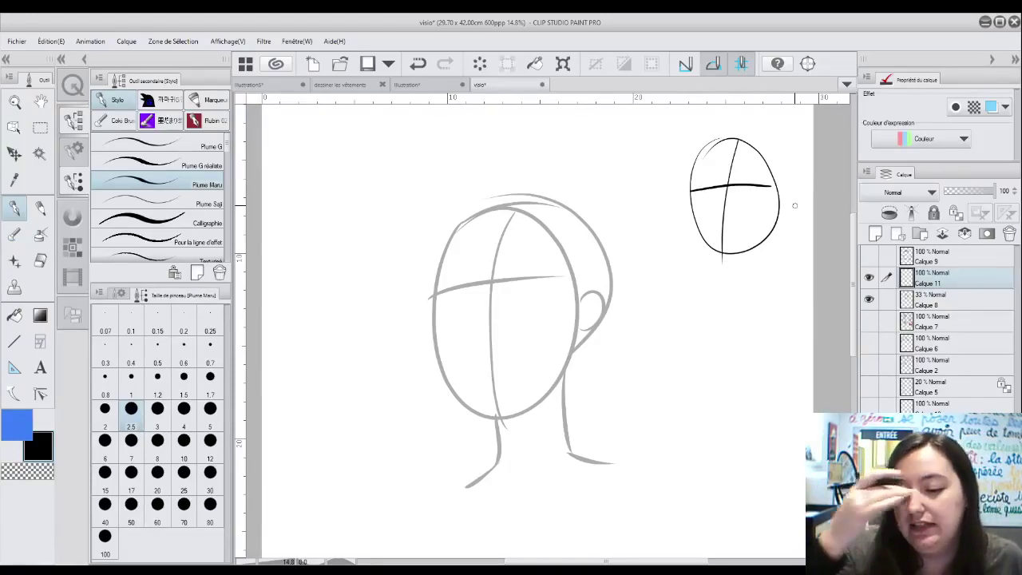
key("ctrl+z")
key("ctrl+z")
key("ctrl+z")
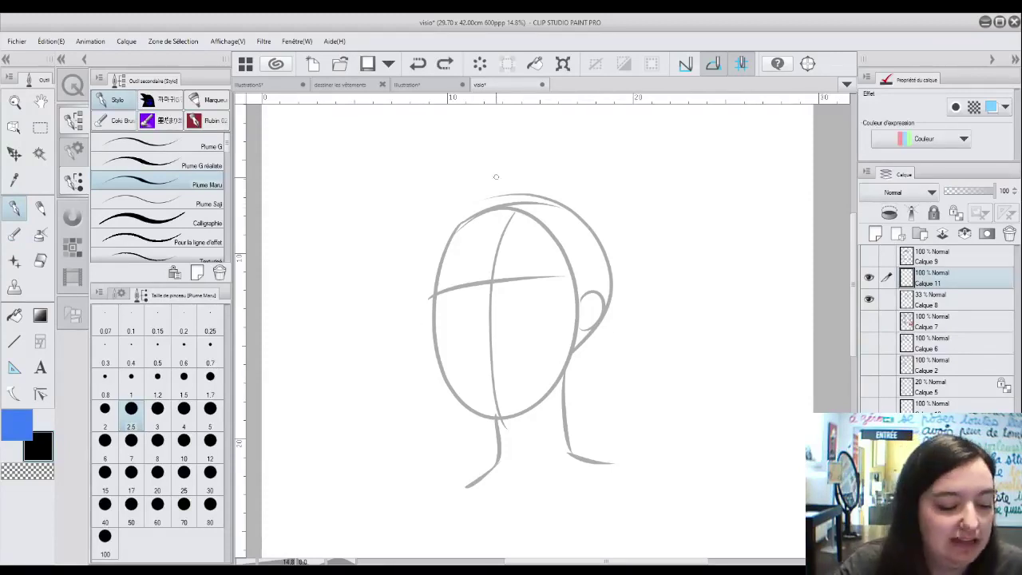
Step: Lower the opacity of the head template layer Calque 8 to 21% and make Calque 11 the active layer
left_click(936, 302)
left_click(956, 192)
left_click(929, 281)
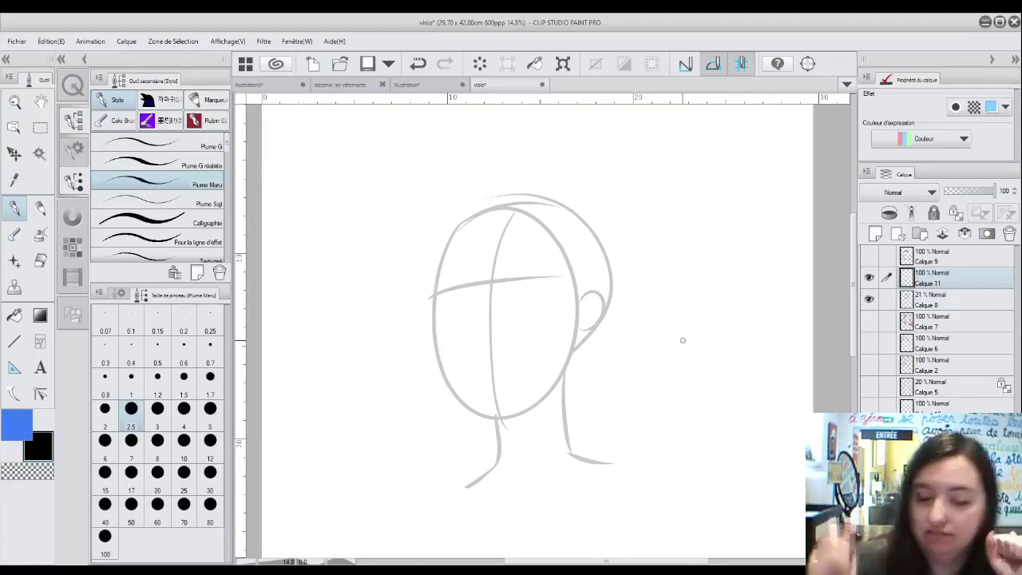
Step: Draw a small infinity sign with a centre mark beside the head, and a large one centred on the crossing of the face guidelines
mouse_move(675, 199)
left_mouse_down()
mouse_move(732, 193)
mouse_move(726, 177)
mouse_move(695, 194)
left_mouse_up()
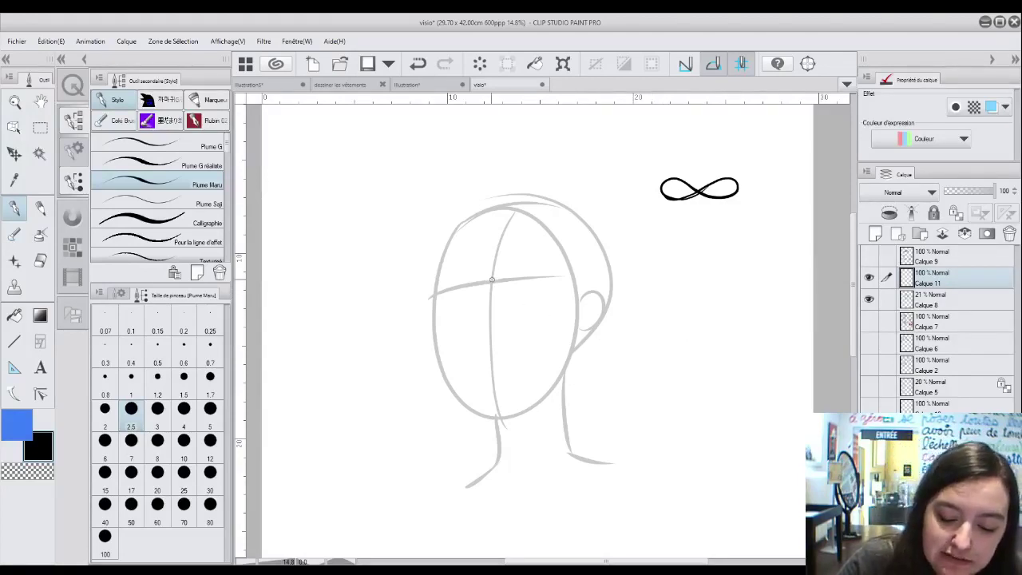
left_click_drag(698, 179, 700, 200)
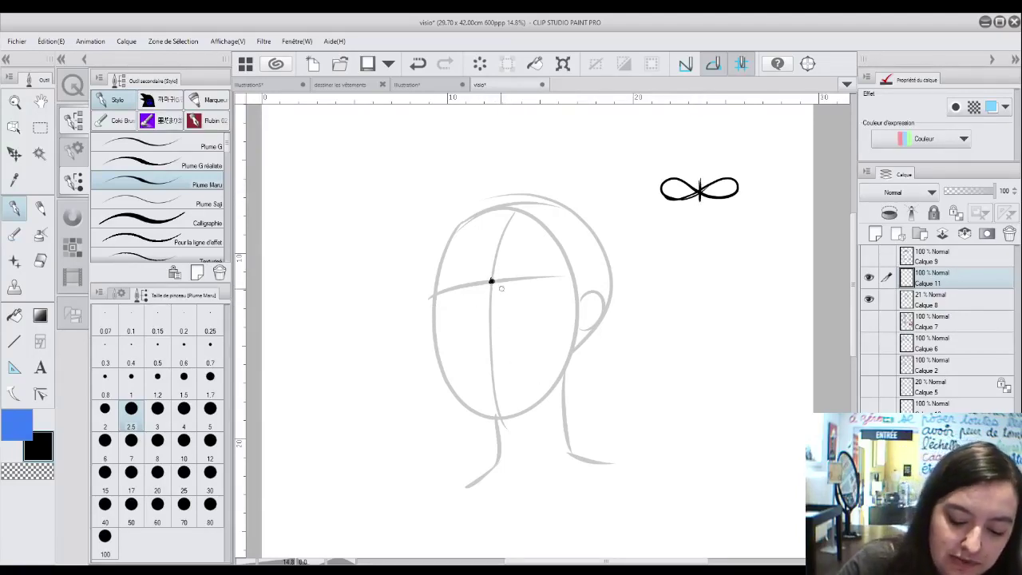
mouse_move(526, 265)
left_mouse_down()
mouse_move(465, 295)
mouse_move(391, 267)
mouse_move(495, 281)
mouse_move(585, 264)
mouse_move(506, 267)
left_mouse_up()
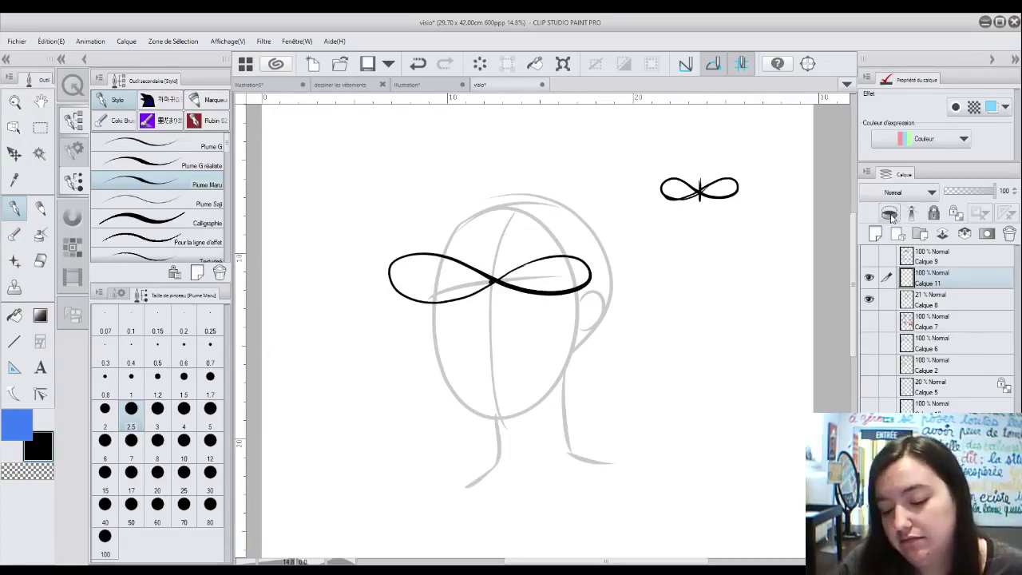
Step: Erase parts of both infinity signs to leave a wavy cap-brim line, and draw another wavy line below the small example
left_click(39, 261)
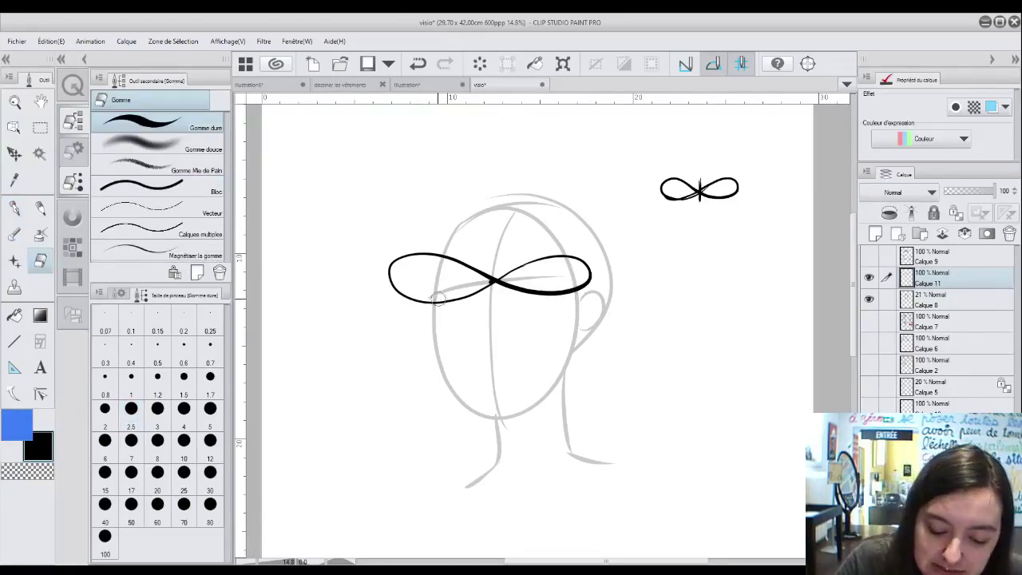
mouse_move(438, 299)
left_mouse_down()
mouse_move(537, 260)
mouse_move(589, 273)
left_mouse_up()
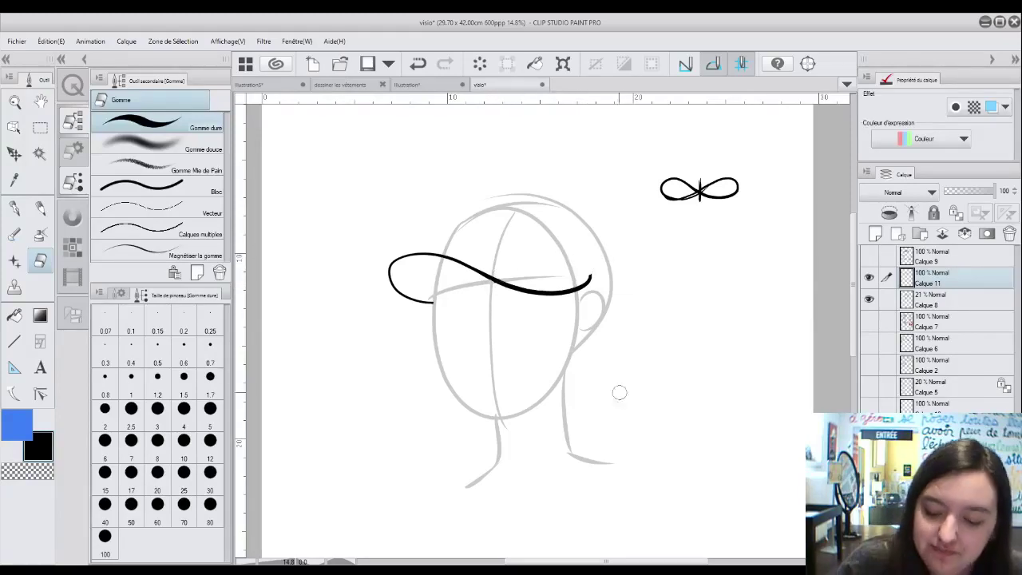
mouse_move(659, 195)
left_mouse_down()
mouse_move(730, 186)
mouse_move(698, 182)
mouse_move(729, 177)
left_mouse_up()
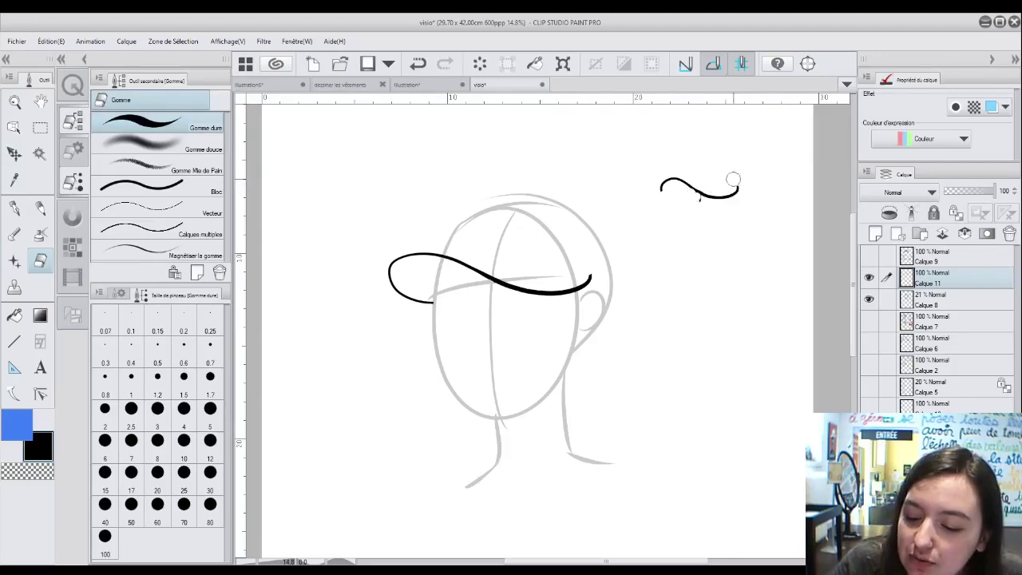
left_click(15, 208)
left_click_drag(672, 253, 755, 242)
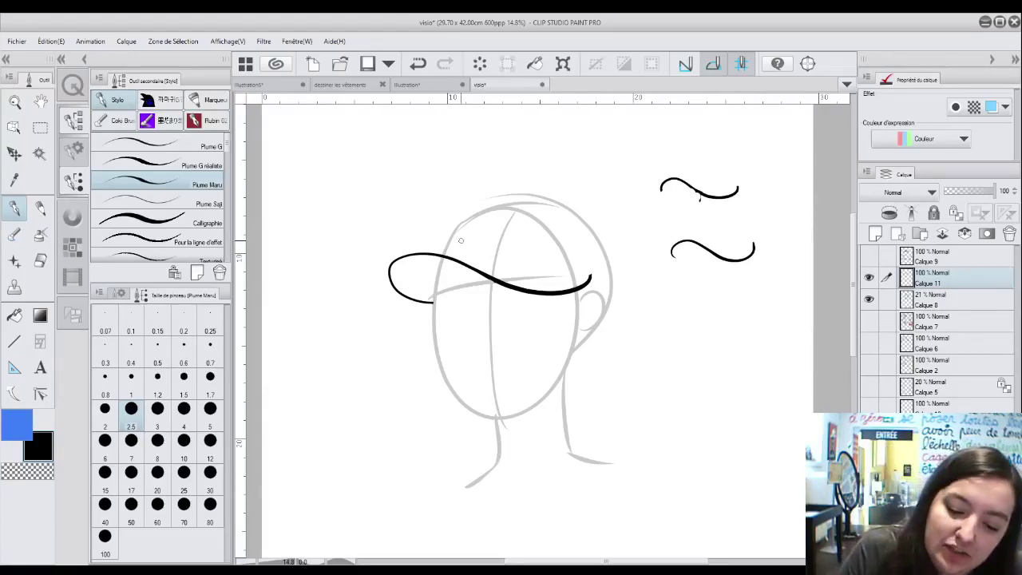
Step: Draw the cap's front curve from forehead to ear and its rounded crown over the skull, and erase the stray stroke inside the crown
mouse_move(450, 239)
left_mouse_down()
mouse_move(562, 256)
mouse_move(592, 289)
mouse_move(565, 264)
mouse_move(453, 237)
mouse_move(595, 291)
left_mouse_up()
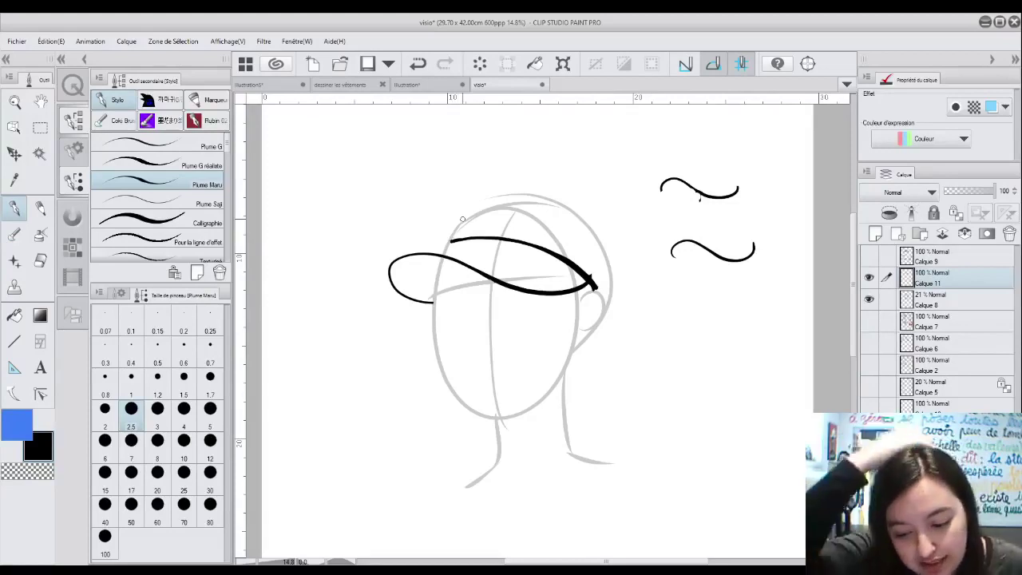
mouse_move(452, 239)
left_mouse_down()
mouse_move(490, 209)
mouse_move(558, 214)
mouse_move(591, 252)
left_mouse_up()
mouse_move(597, 290)
left_mouse_down()
mouse_move(601, 262)
mouse_move(562, 214)
mouse_move(540, 205)
left_mouse_up()
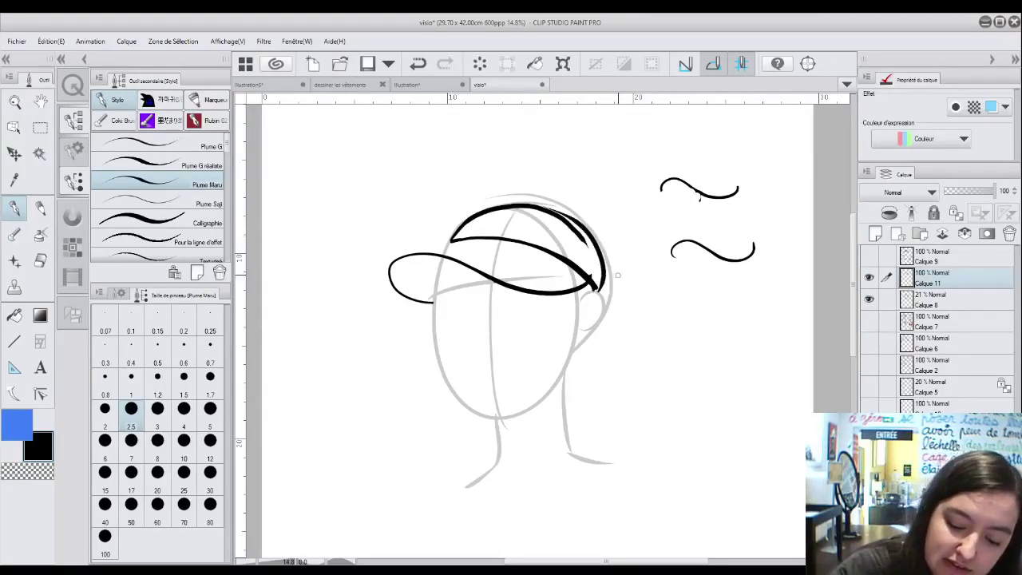
left_click_drag(597, 291, 599, 276)
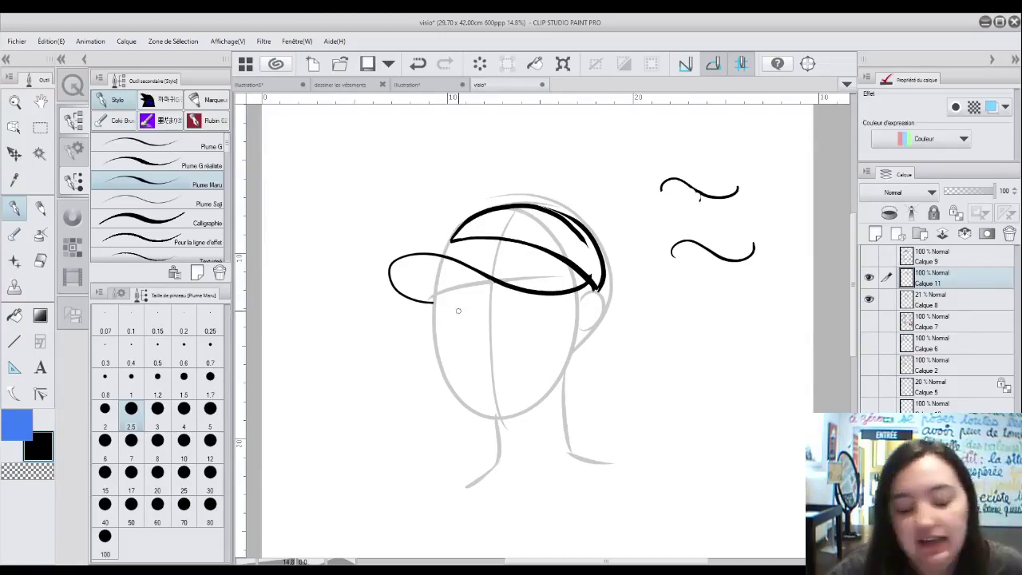
left_click(40, 261)
left_click(13, 207)
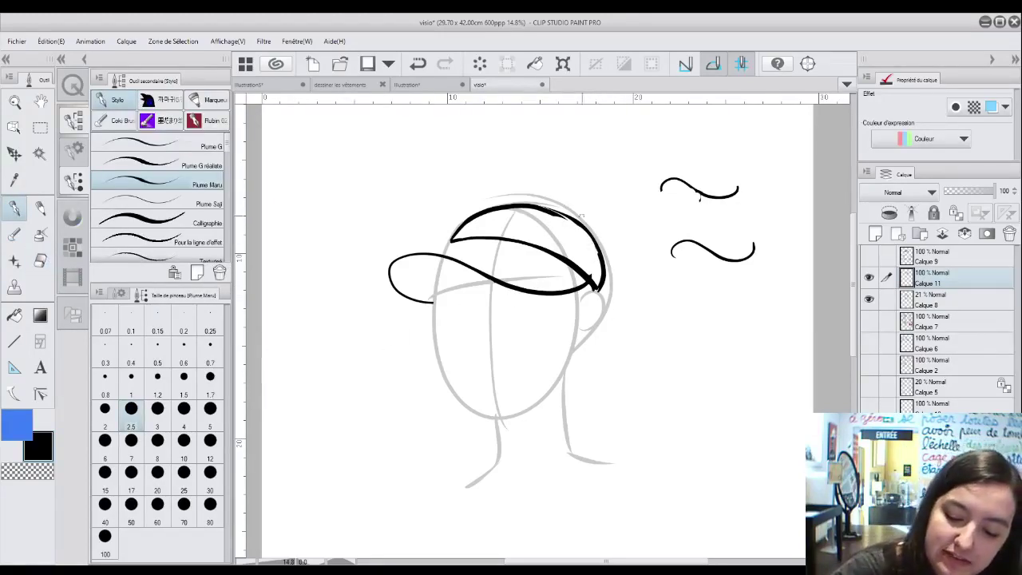
Step: Draw a small button on top of the cap's crown, and a round top-view diagram with a centre button and four seam lines
mouse_move(551, 210)
left_mouse_down()
mouse_move(565, 212)
mouse_move(557, 209)
left_mouse_up()
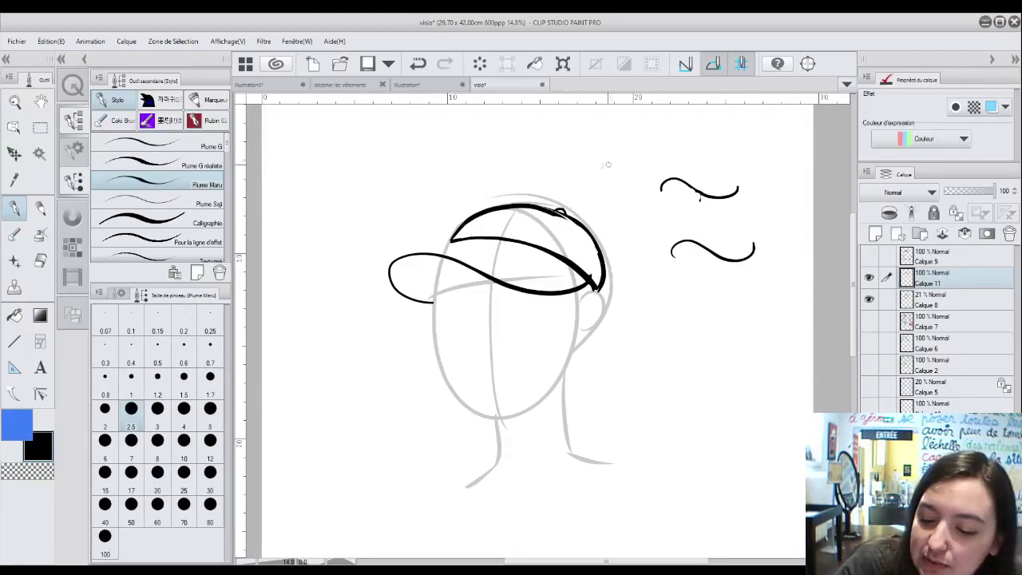
mouse_move(596, 125)
left_mouse_down()
mouse_move(601, 158)
mouse_move(656, 141)
mouse_move(621, 159)
mouse_move(605, 155)
mouse_move(624, 136)
left_mouse_up()
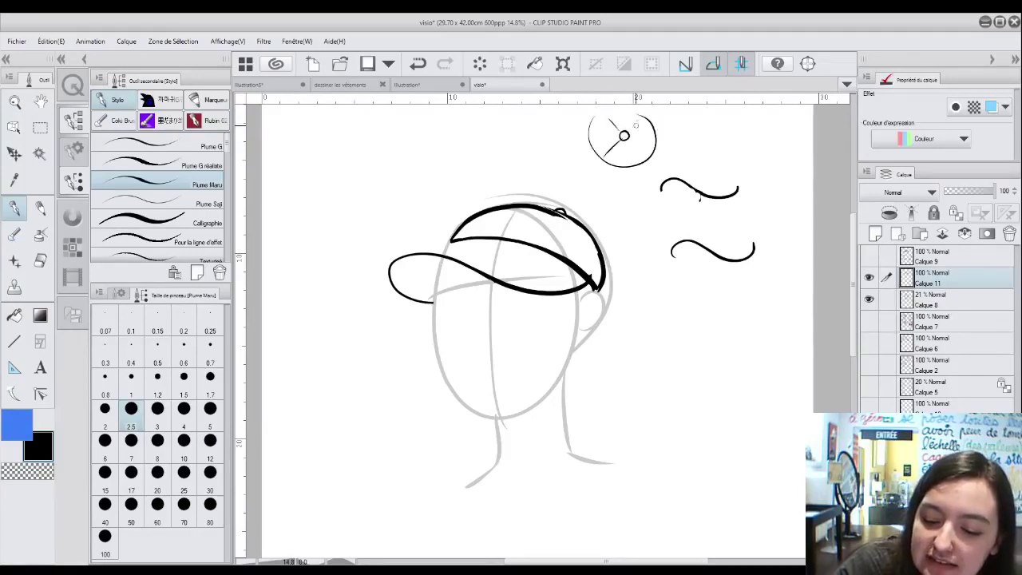
left_click_drag(559, 211, 561, 215)
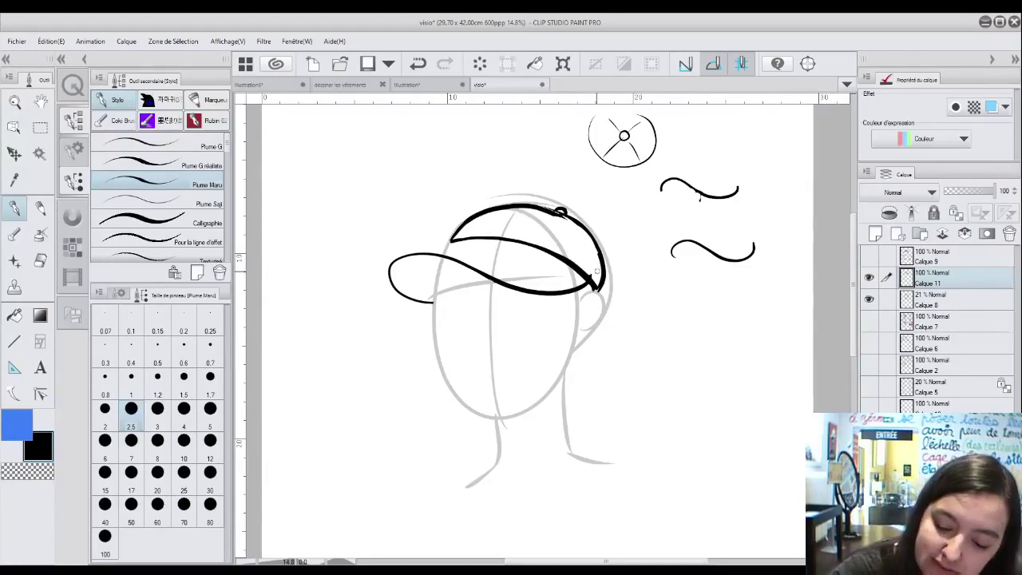
Step: Sketch the back of a cap with a small rectangular strap detail below the wavy lines, and add the strap mark behind the main cap
mouse_move(691, 289)
left_mouse_down()
mouse_move(683, 327)
mouse_move(741, 327)
left_mouse_up()
mouse_move(744, 287)
left_mouse_down()
mouse_move(754, 327)
mouse_move(710, 320)
mouse_move(733, 315)
left_mouse_up()
left_click_drag(732, 315, 728, 316)
left_click_drag(594, 263, 600, 279)
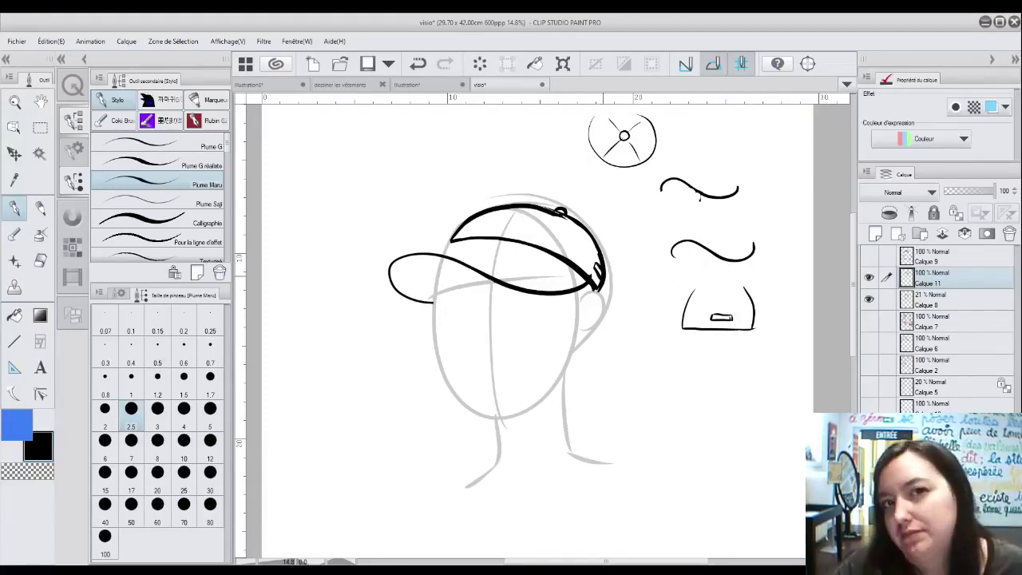
Step: Draw and thicken the brim's upper edge from its front tip to the front of the crown
left_click(40, 260)
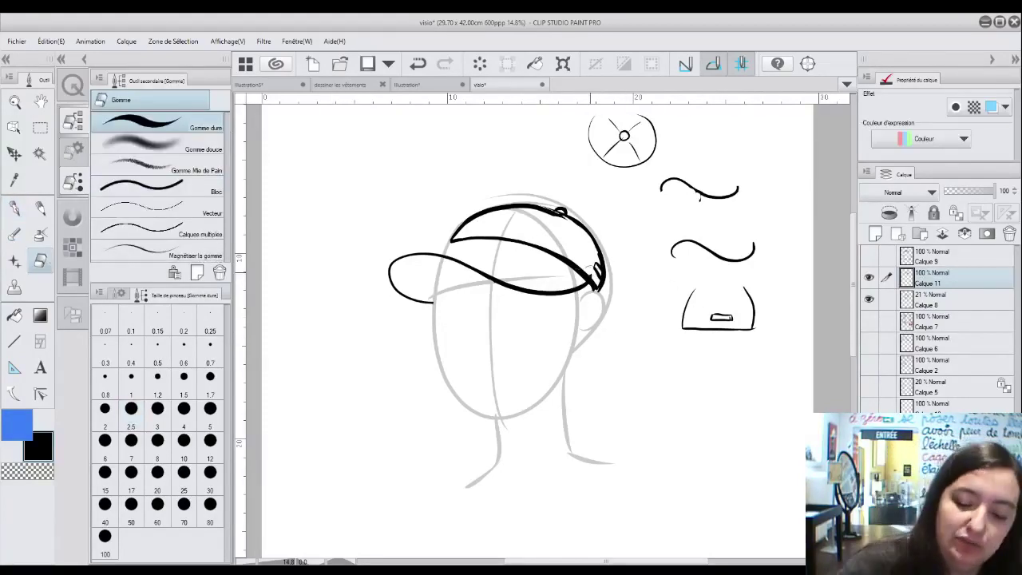
left_click(14, 209)
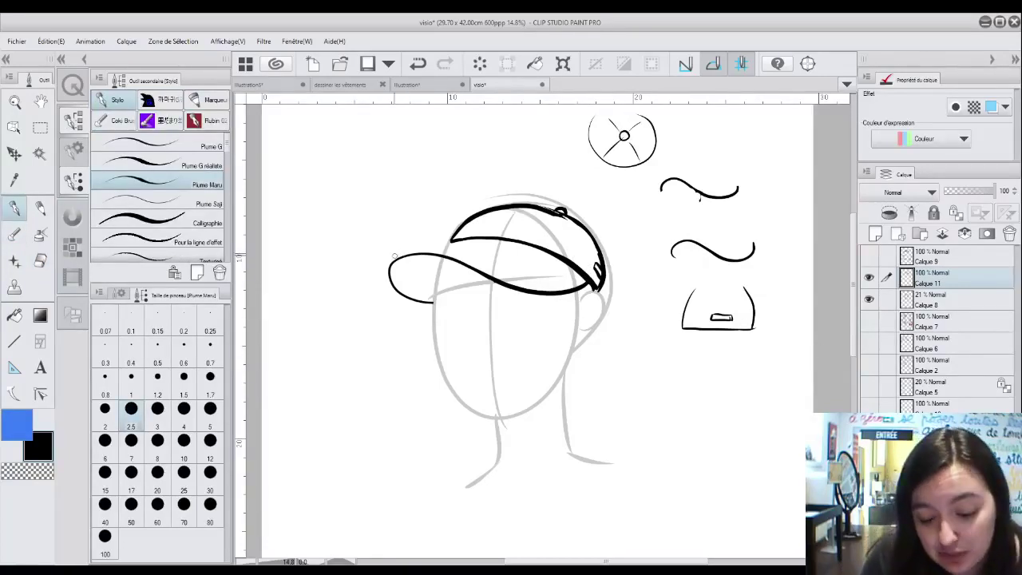
mouse_move(446, 240)
left_mouse_down()
mouse_move(392, 256)
mouse_move(452, 239)
left_mouse_up()
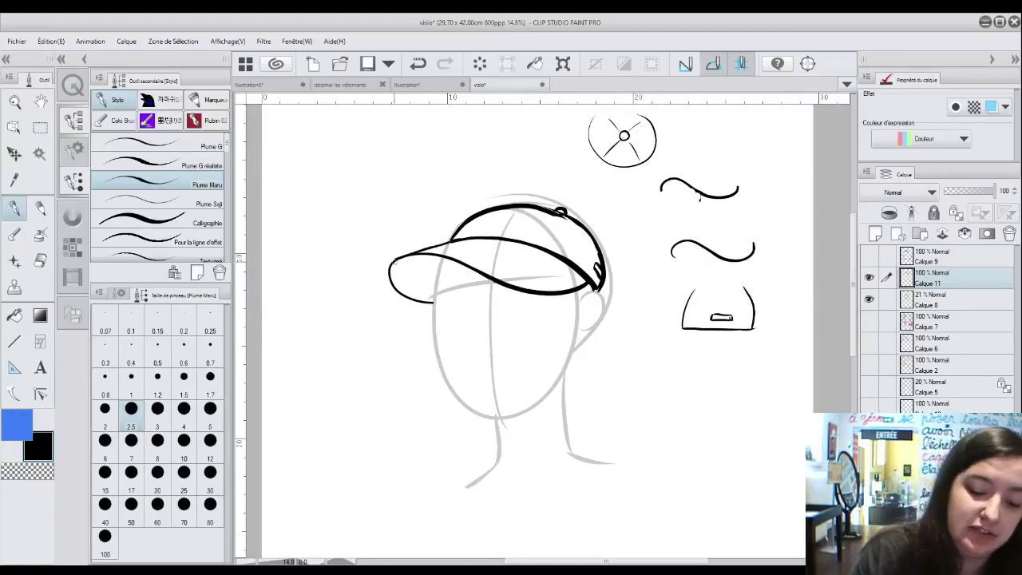
left_click_drag(392, 259, 452, 239)
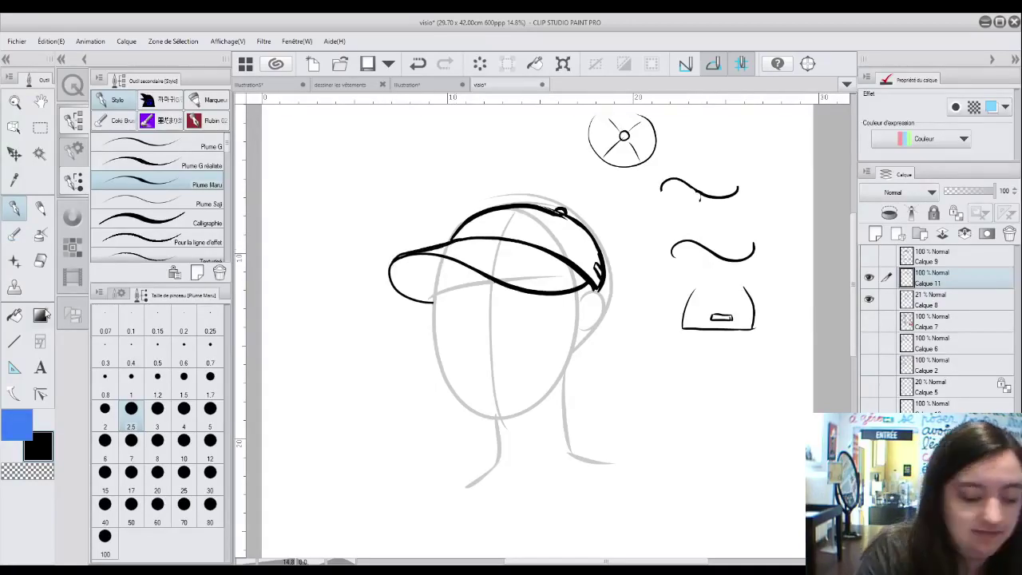
Step: Close off the brim's underside with a curve along the forehead and fill that area with blue
left_click(14, 315)
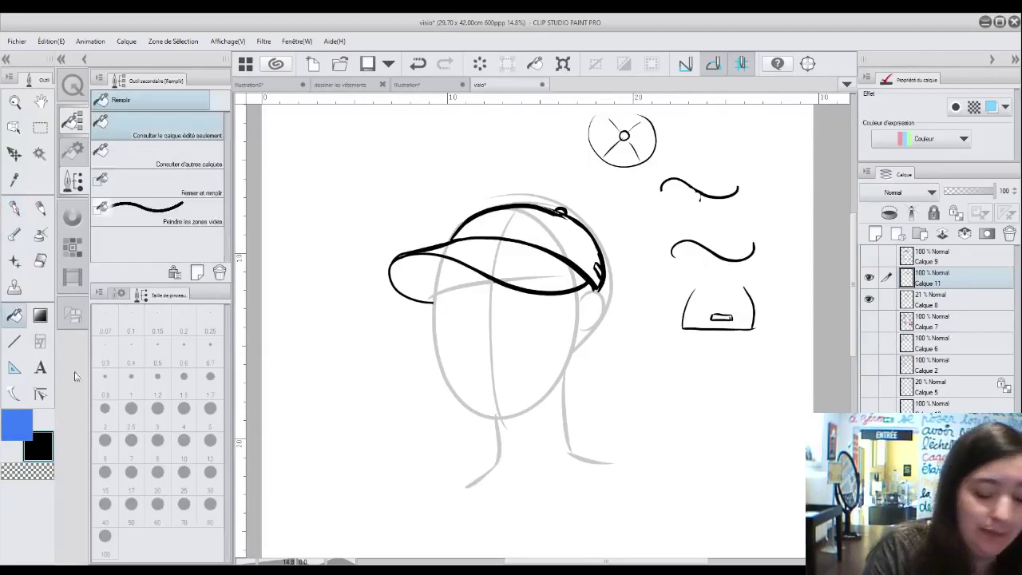
left_click(16, 211)
left_click_drag(442, 257, 433, 301)
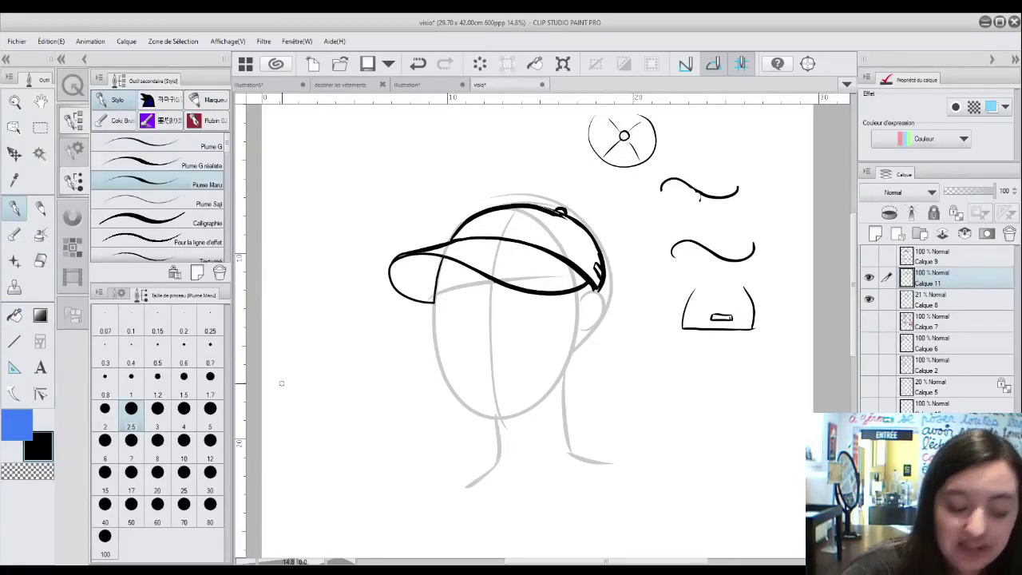
left_click(14, 315)
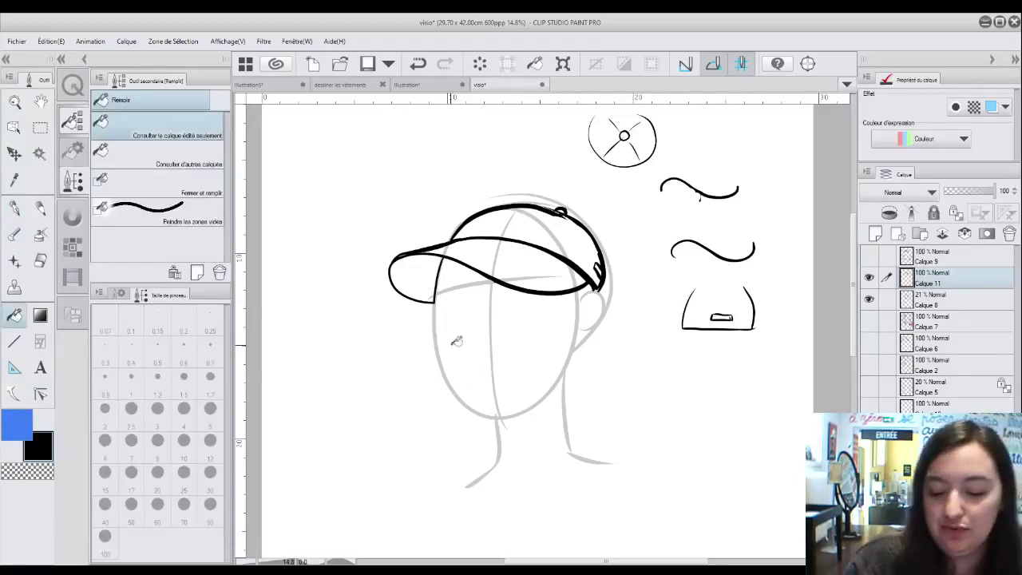
left_click(425, 269)
key("ctrl+z")
left_click(16, 421)
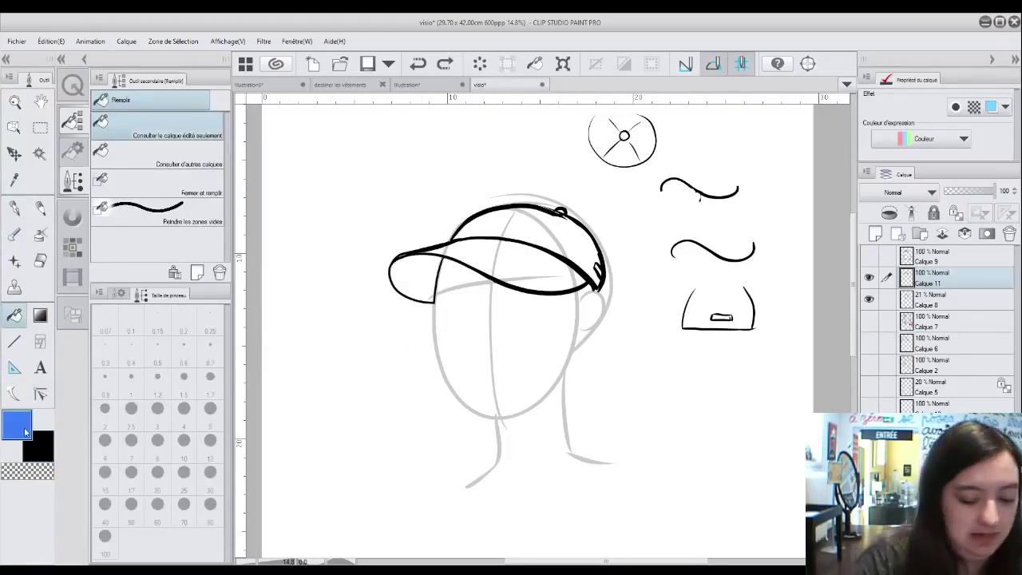
left_click(425, 272)
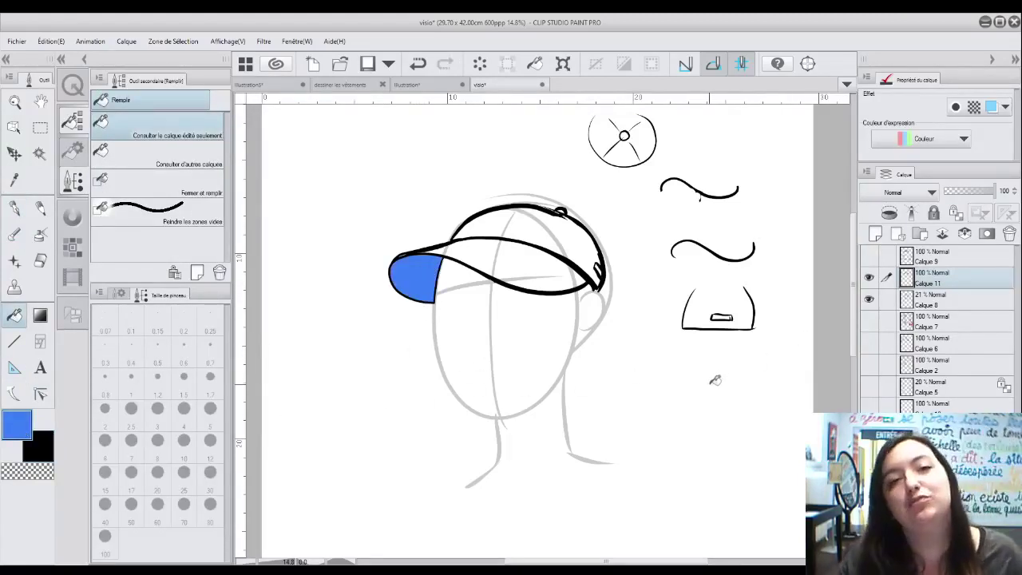
Step: Draw in black a cowboy hat with an infinity-shaped brim below the cap sketches, and a wide-brimmed hat with a domed, flower-decorated crown beside the chin
left_click(15, 210)
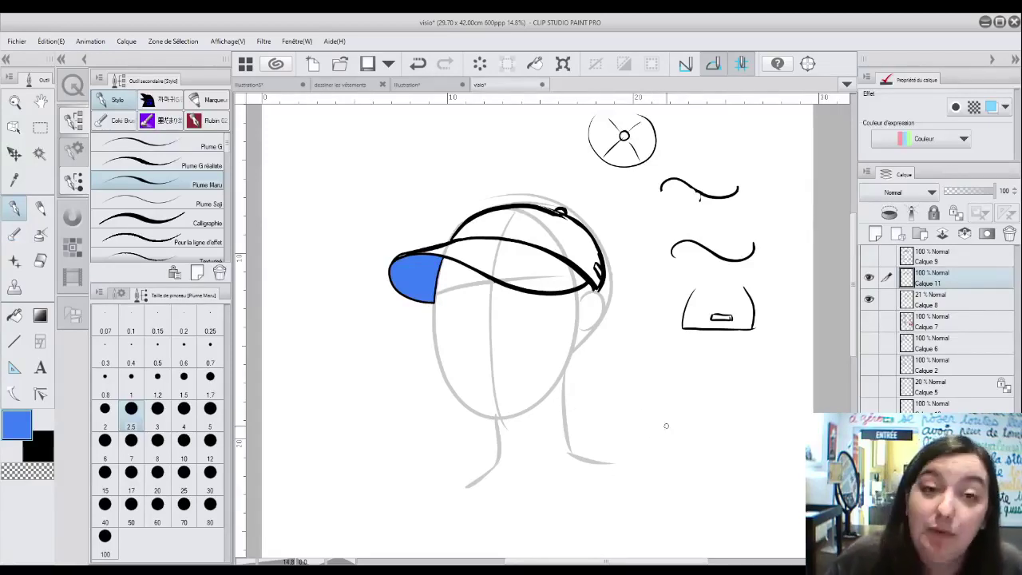
mouse_move(683, 423)
left_mouse_down()
mouse_move(605, 415)
mouse_move(612, 399)
mouse_move(635, 426)
mouse_move(604, 403)
mouse_move(715, 426)
mouse_move(772, 398)
mouse_move(741, 393)
left_mouse_up()
key("ctrl+z")
key("x")
left_click_drag(683, 423, 773, 390)
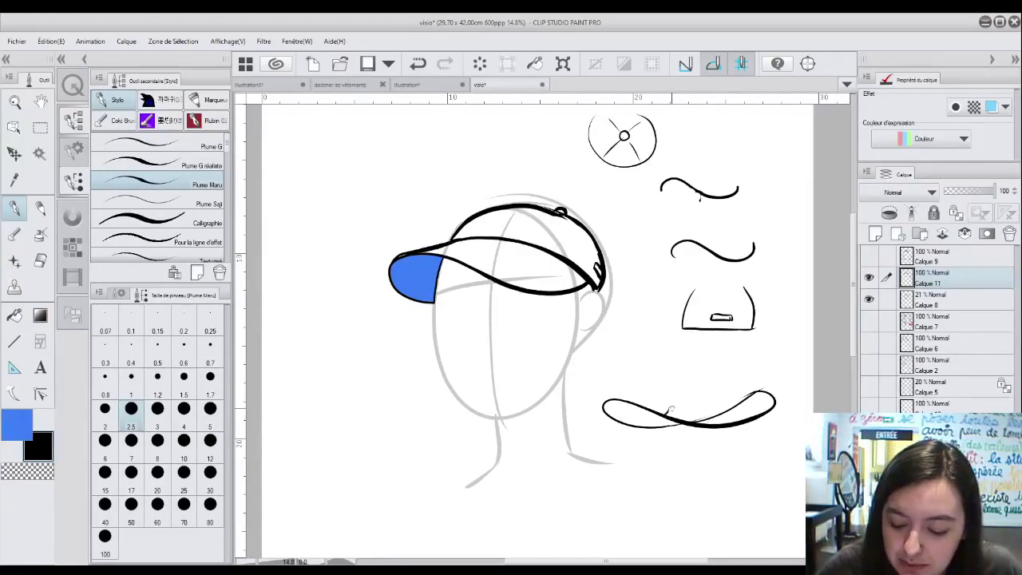
mouse_move(669, 395)
left_mouse_down()
mouse_move(664, 413)
mouse_move(670, 389)
mouse_move(709, 388)
mouse_move(723, 418)
left_mouse_up()
scroll(853, 359, "down", 2)
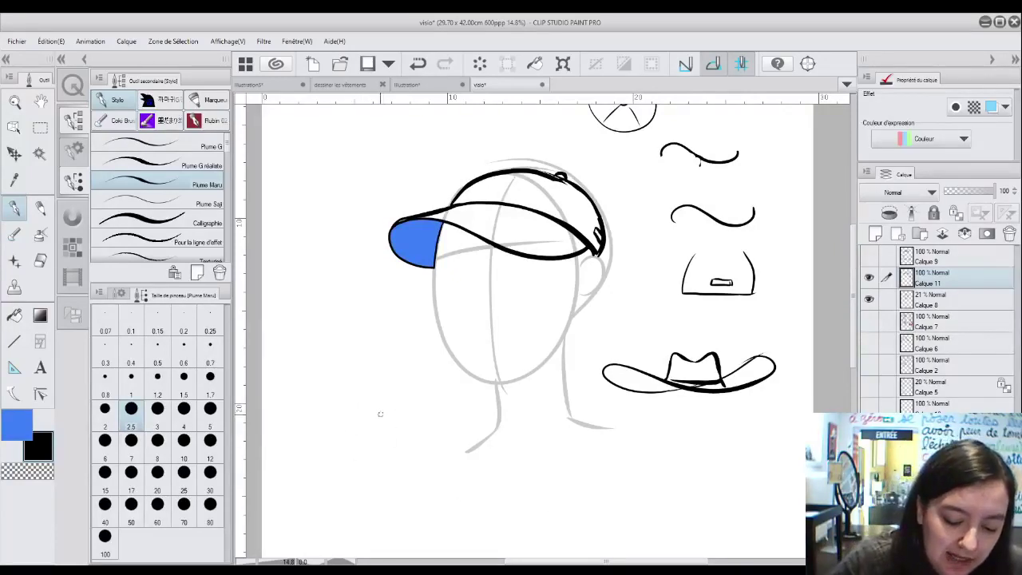
mouse_move(361, 415)
left_mouse_down()
mouse_move(313, 383)
mouse_move(463, 399)
mouse_move(447, 390)
mouse_move(361, 411)
mouse_move(410, 385)
mouse_move(418, 404)
mouse_move(403, 393)
mouse_move(399, 406)
left_mouse_up()
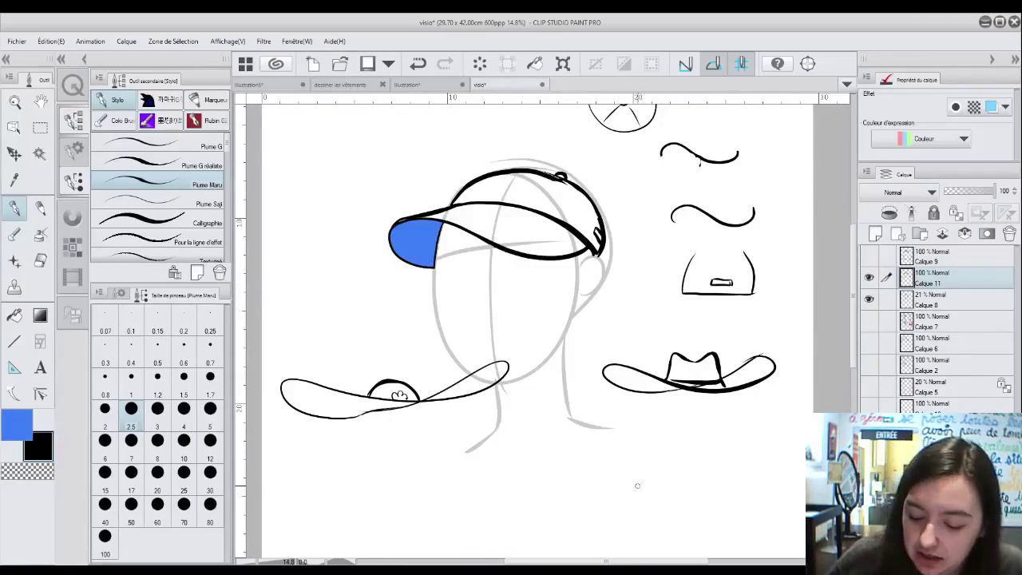
Step: Draw a top hat below the cowboy hat with a thin curved brim, tall crown, elliptical top, base line and small overlapping cards in front
mouse_move(675, 482)
left_mouse_down()
mouse_move(632, 485)
mouse_move(728, 479)
mouse_move(677, 483)
left_mouse_up()
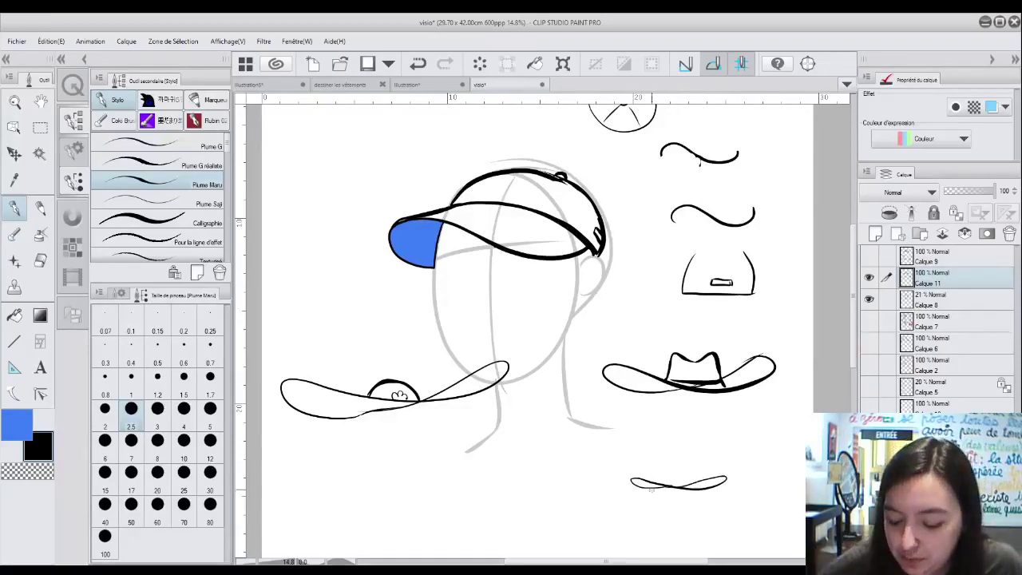
mouse_move(657, 425)
left_mouse_down()
mouse_move(658, 474)
mouse_move(656, 426)
mouse_move(704, 422)
mouse_move(702, 482)
left_mouse_up()
mouse_move(656, 424)
left_mouse_down()
mouse_move(706, 421)
mouse_move(701, 484)
mouse_move(657, 435)
mouse_move(658, 481)
left_mouse_up()
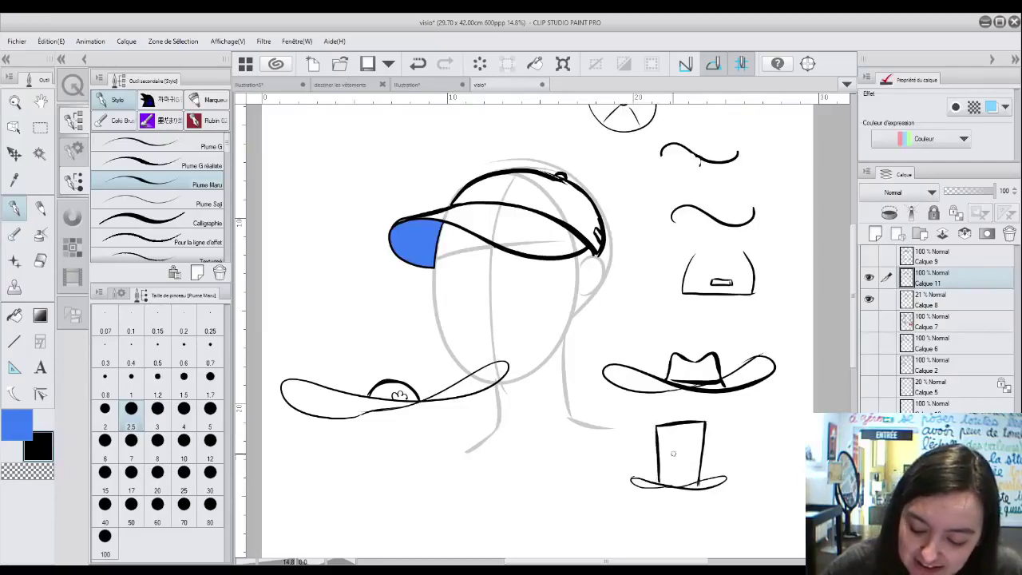
left_click_drag(656, 424, 705, 421)
left_click_drag(661, 480, 701, 481)
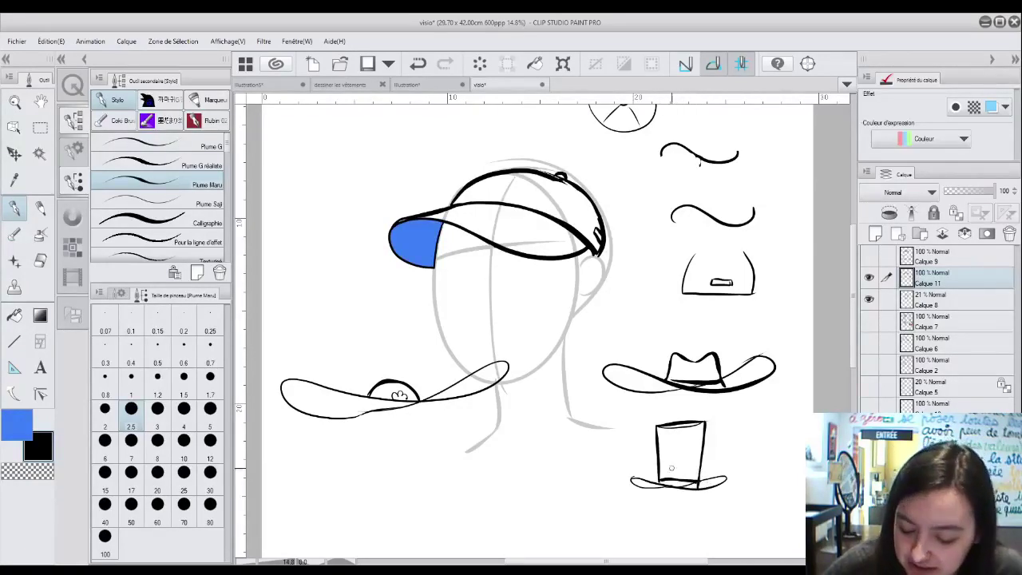
mouse_move(667, 458)
left_mouse_down()
mouse_move(667, 479)
mouse_move(686, 456)
mouse_move(684, 479)
mouse_move(692, 448)
mouse_move(691, 475)
left_mouse_up()
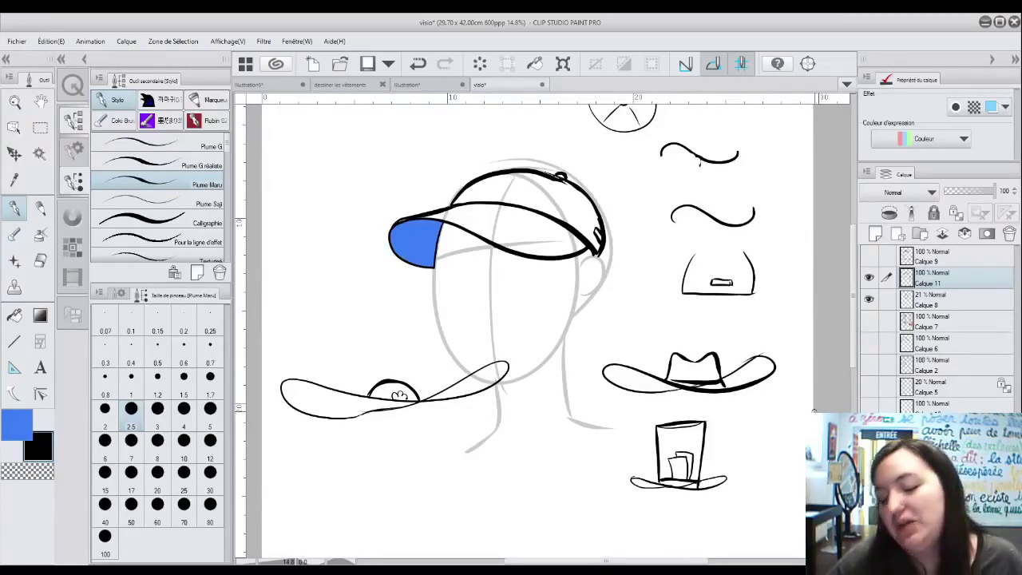